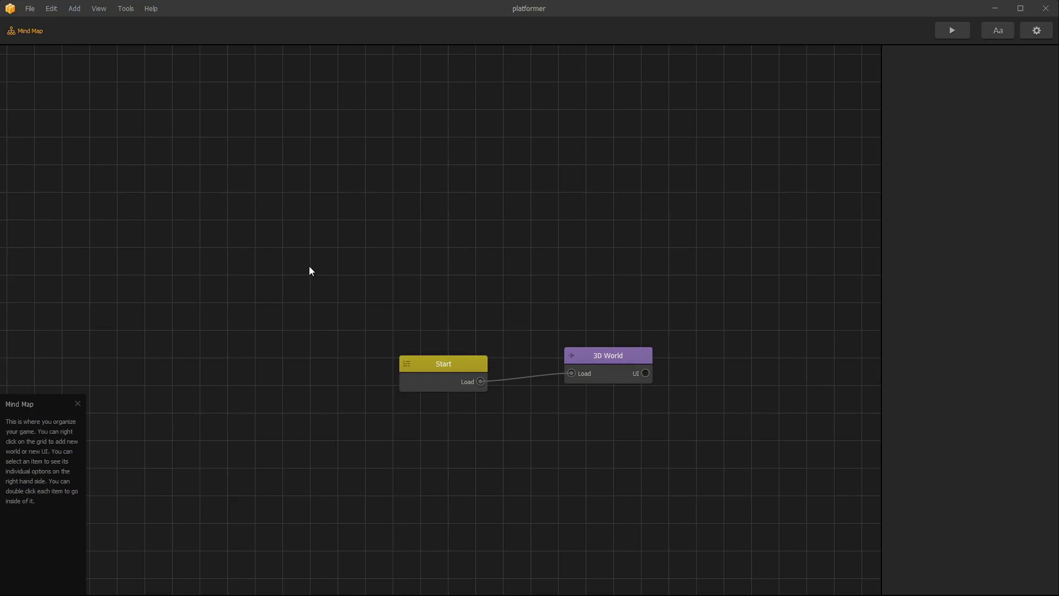
Step: Open the 3D World scene and add a Sphere shape from the Asset Library to the project's objects
mouse_move(592, 372)
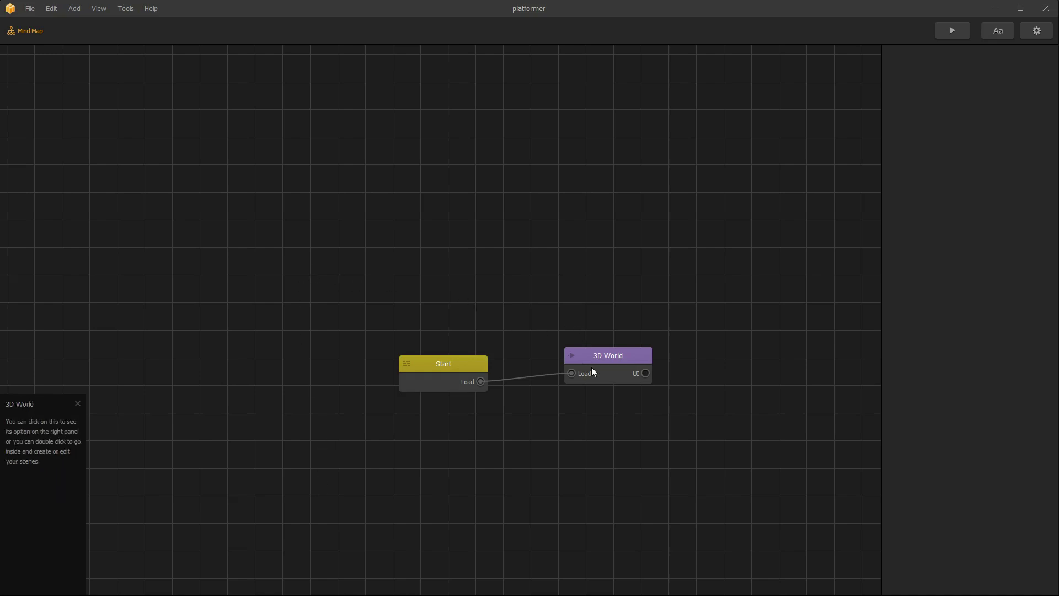
double_click(591, 356)
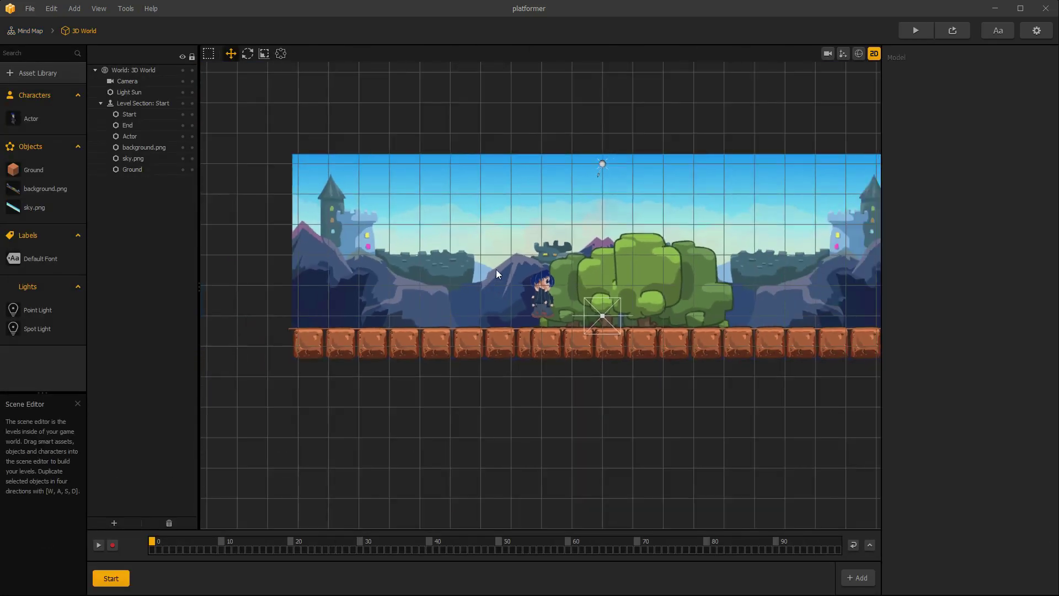
left_click(52, 77)
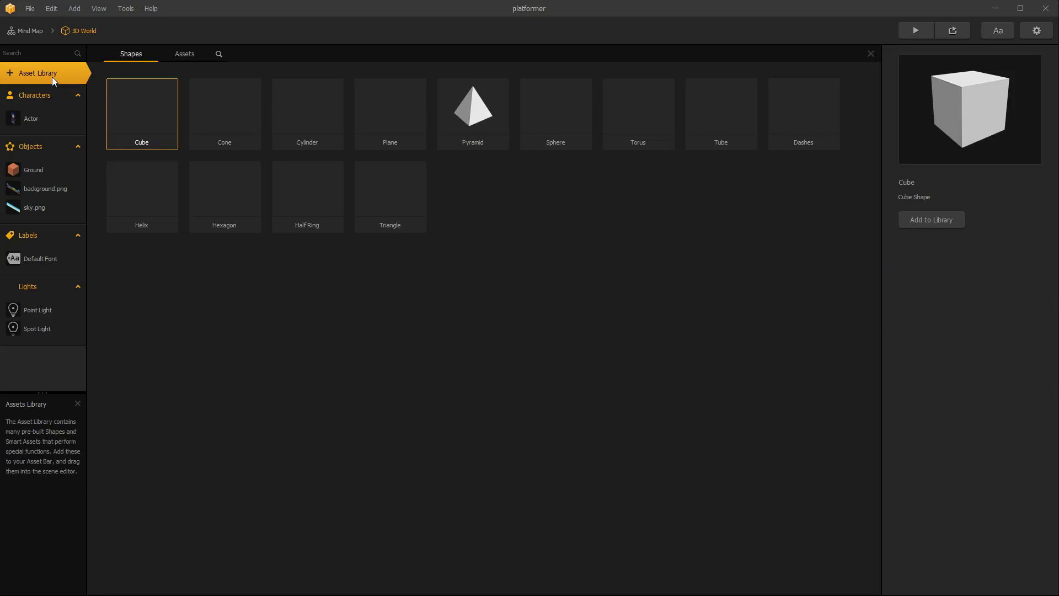
left_click(563, 116)
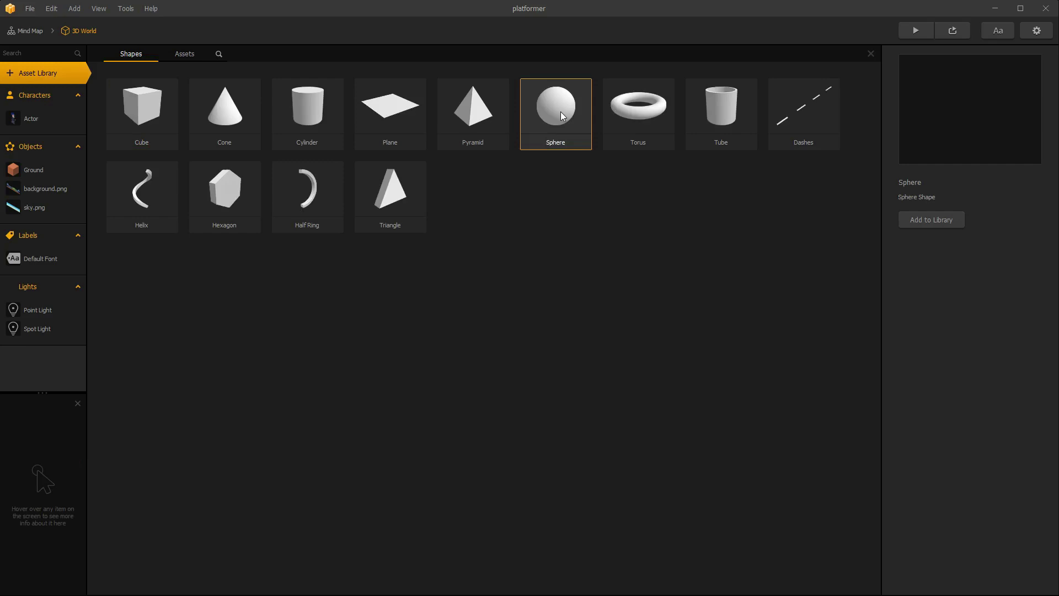
double_click(561, 112)
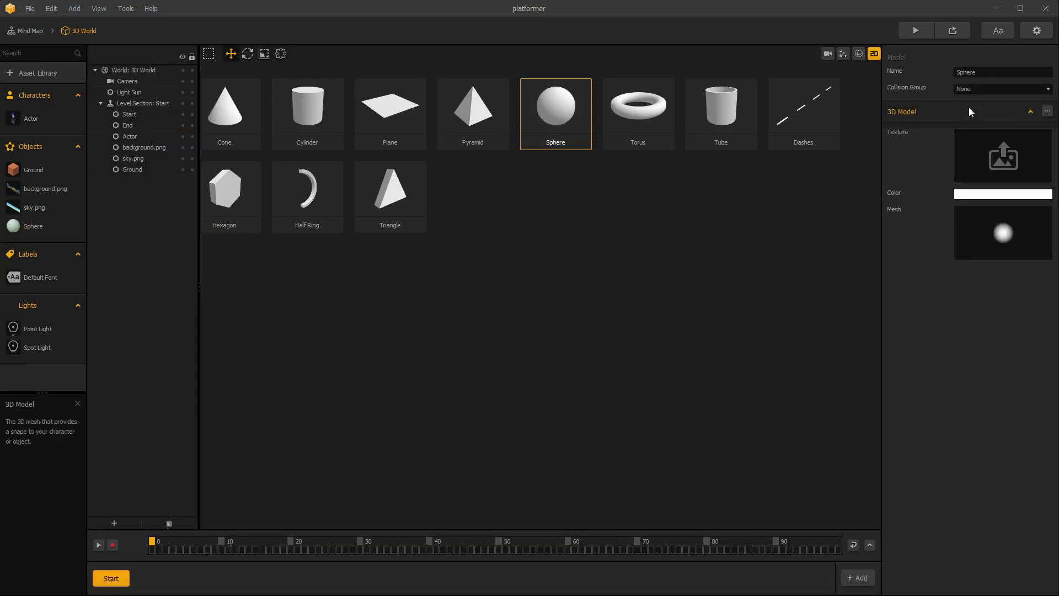
Step: Rename the new sphere object to "bullet right"
left_click_drag(981, 72, 887, 78)
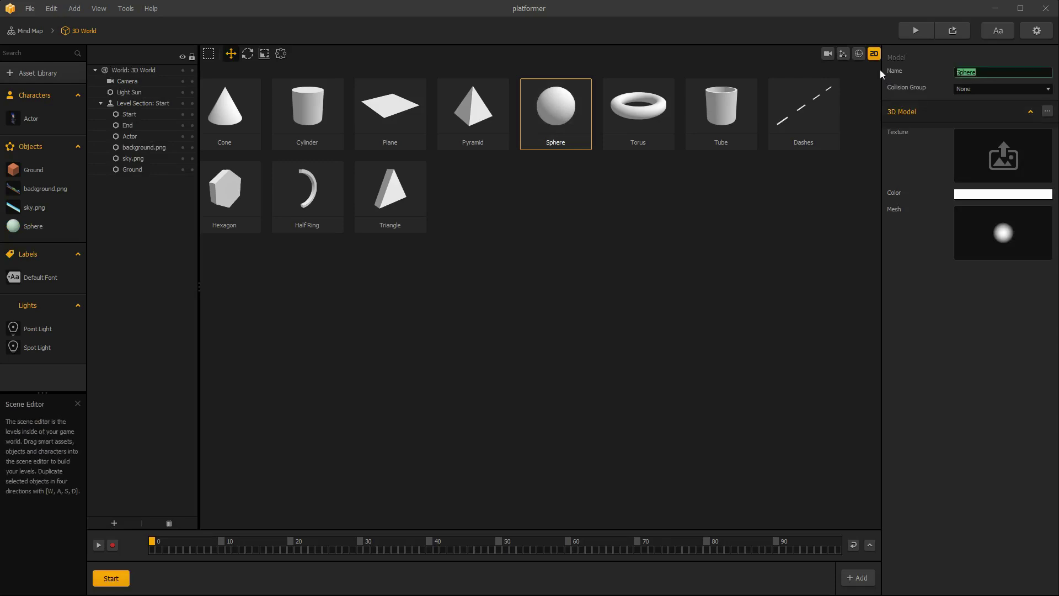
type("bullet right")
Step: Set the bullet right object's color to dark red, #d60003
left_click(960, 196)
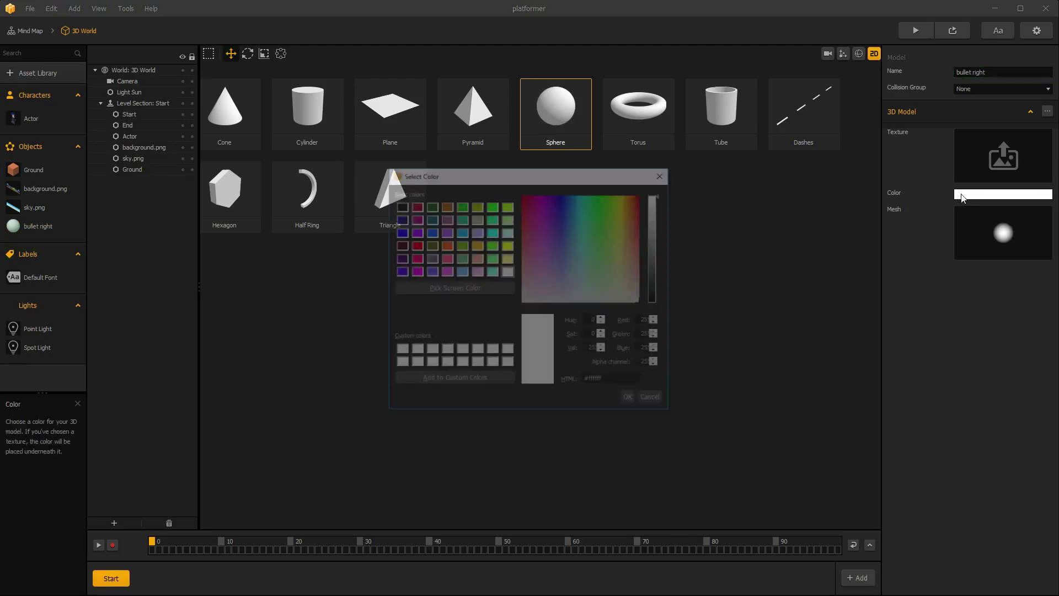
left_click_drag(558, 228, 505, 202)
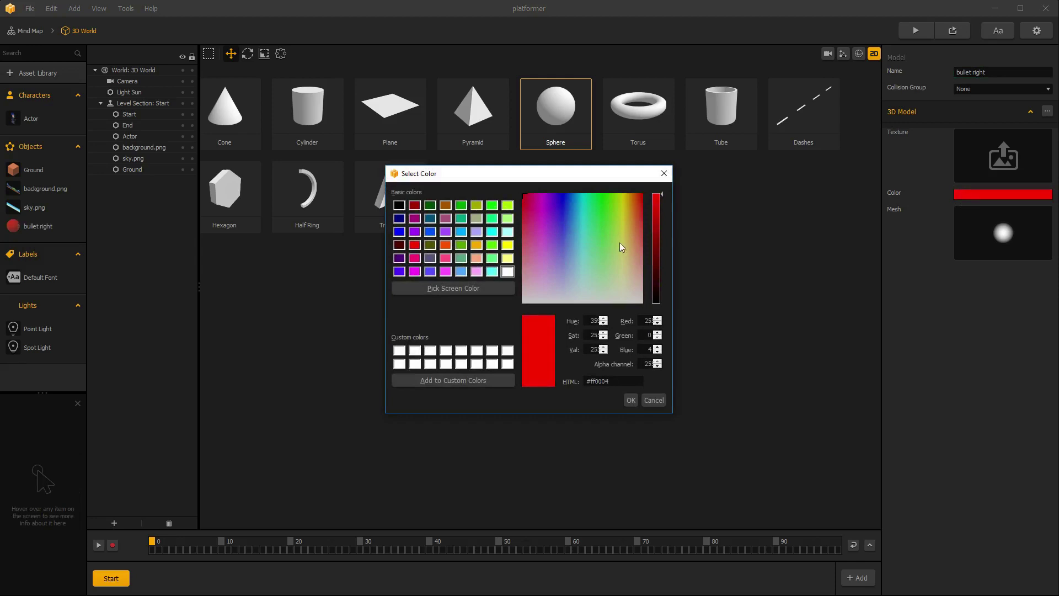
left_click(660, 210)
left_click_drag(661, 216, 659, 215)
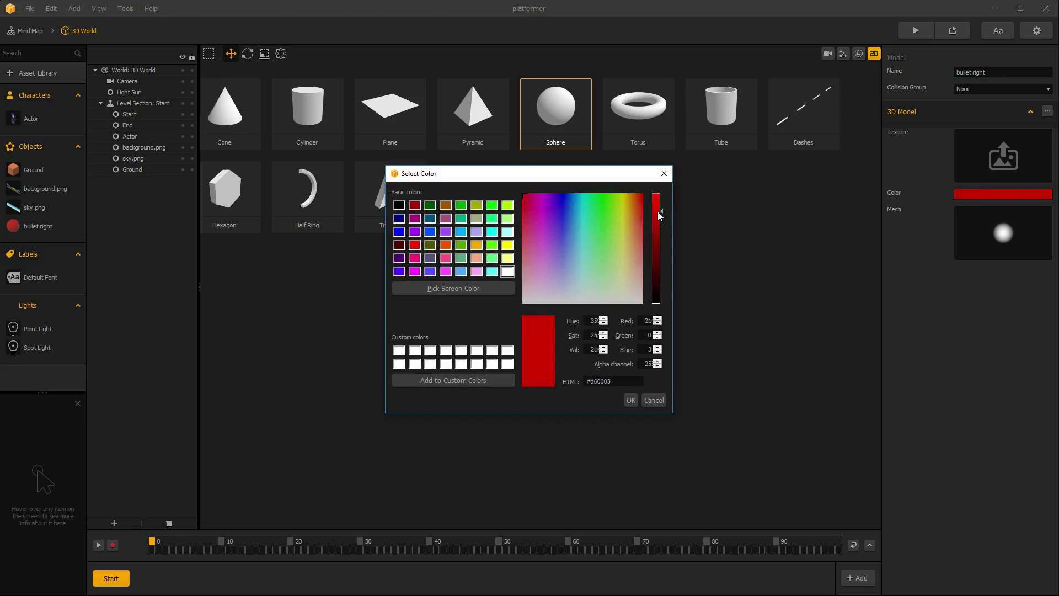
left_click(630, 400)
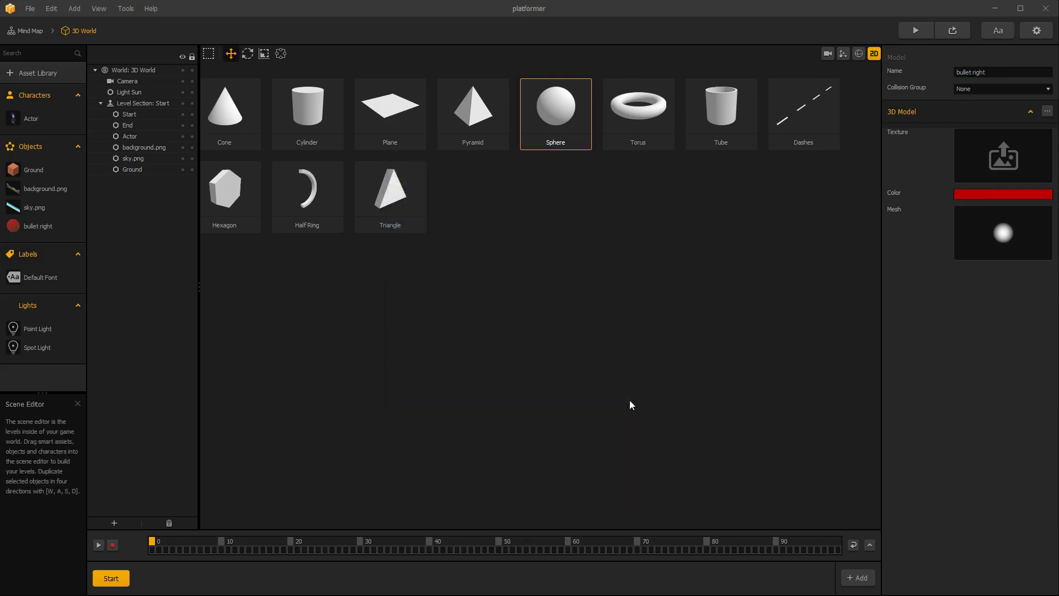
Step: In the bullet right node map, move the 3D Model node beside the Start node and enable physics on Start
double_click(39, 227)
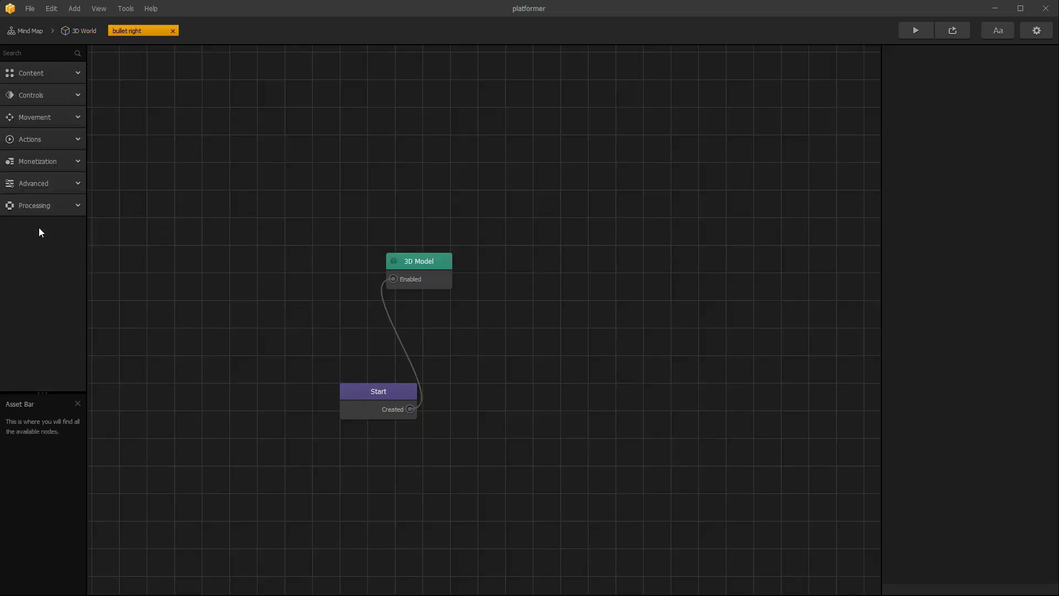
left_click_drag(403, 261, 493, 429)
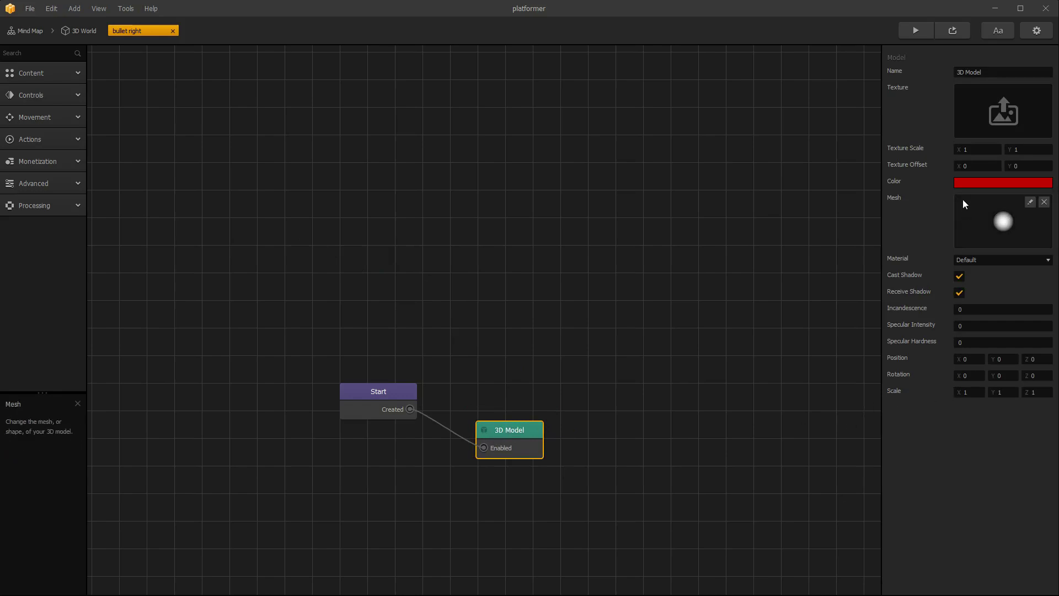
left_click(367, 391)
left_click(959, 92)
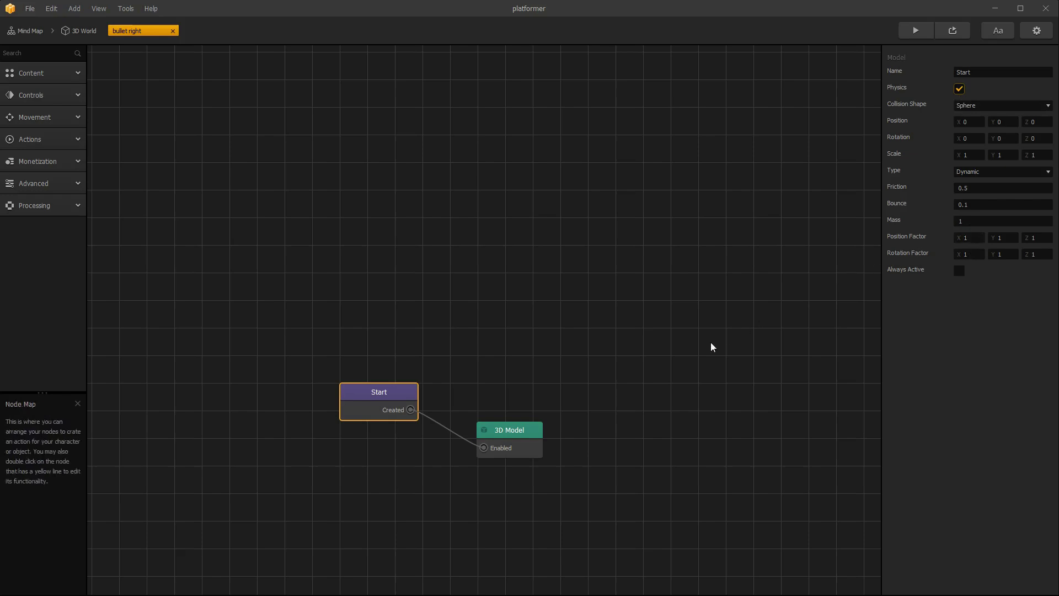
Step: Set the 3D Model node's scale to .3 on the X, Y and Z axes
left_click(513, 431)
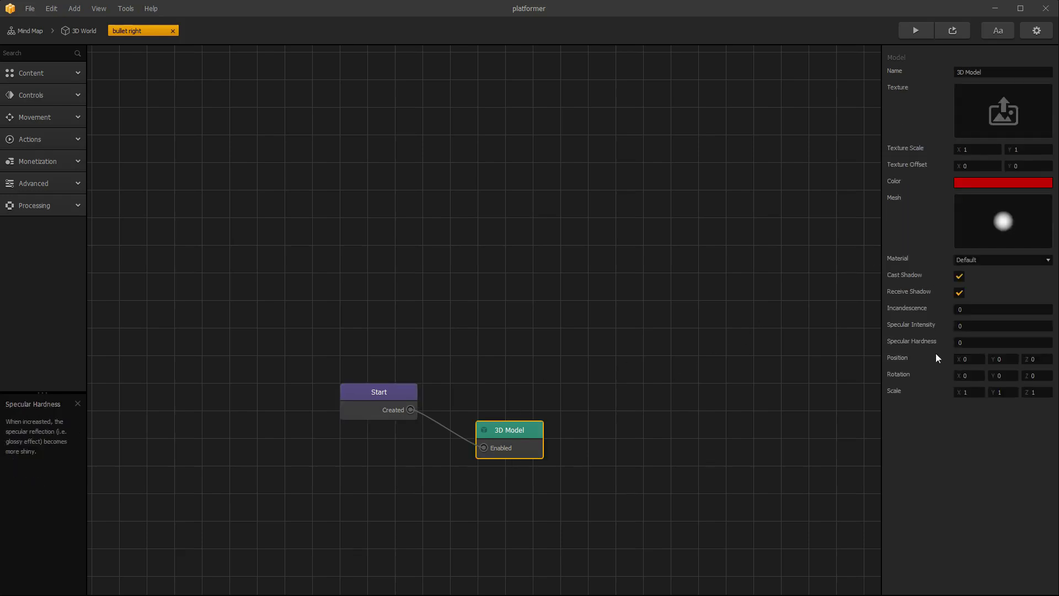
left_click(952, 403)
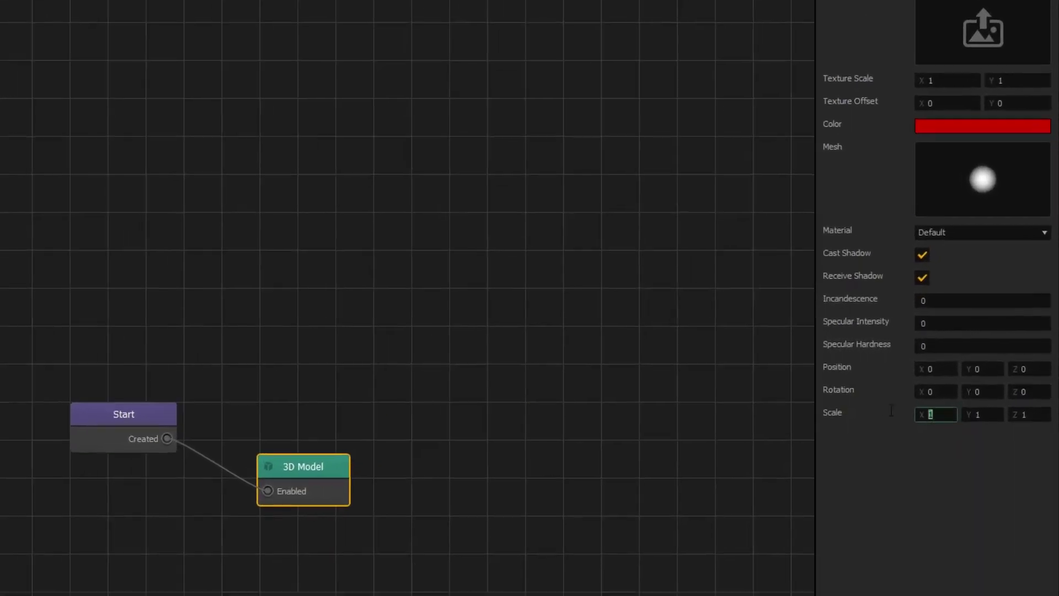
type(".")
type("2")
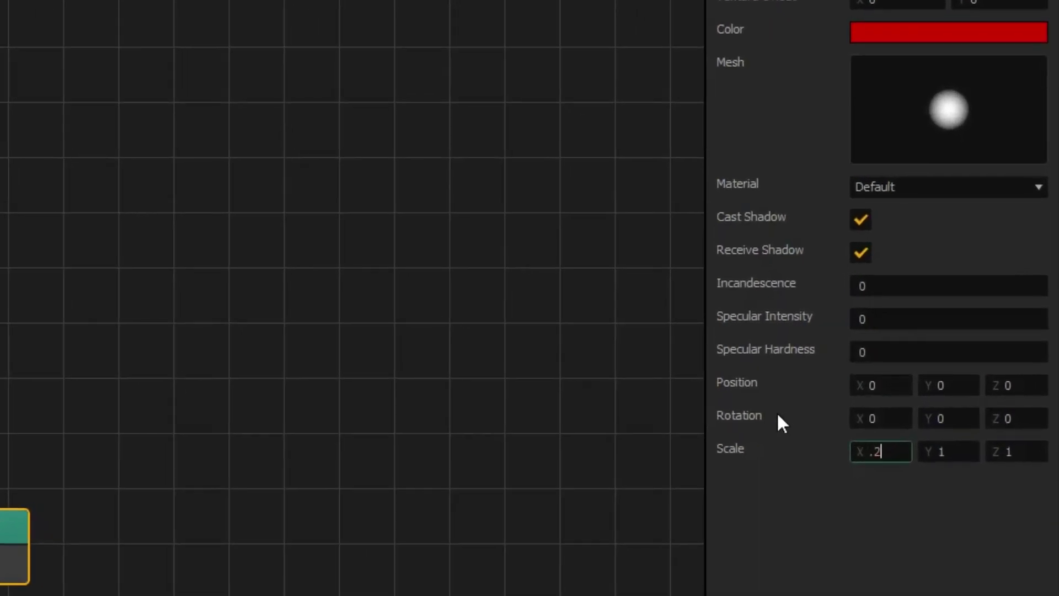
key("BackSpace")
type("3")
left_click(949, 461)
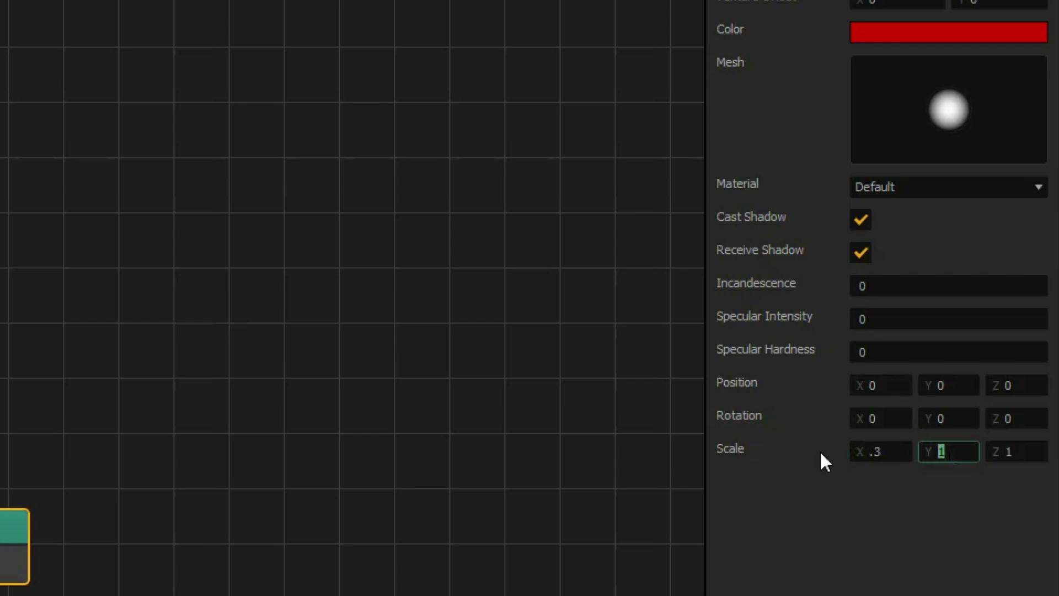
type(".3")
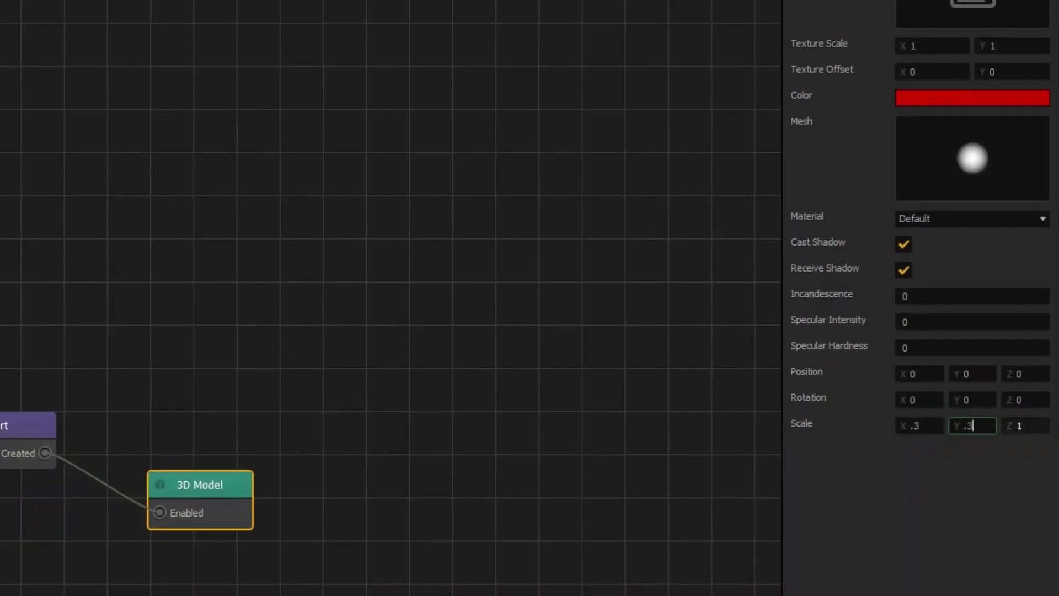
key("Tab")
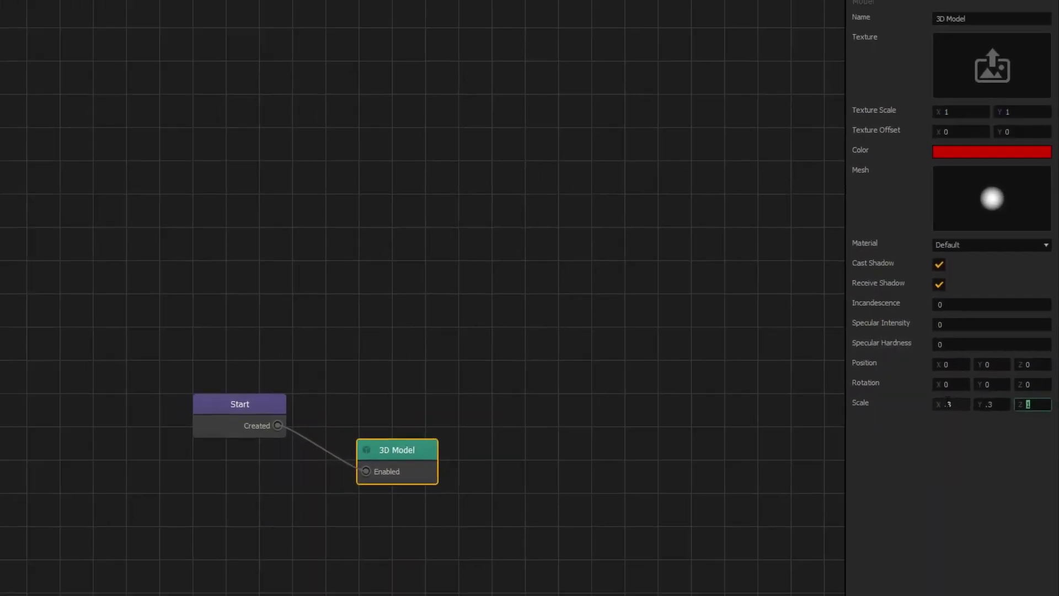
type(".3")
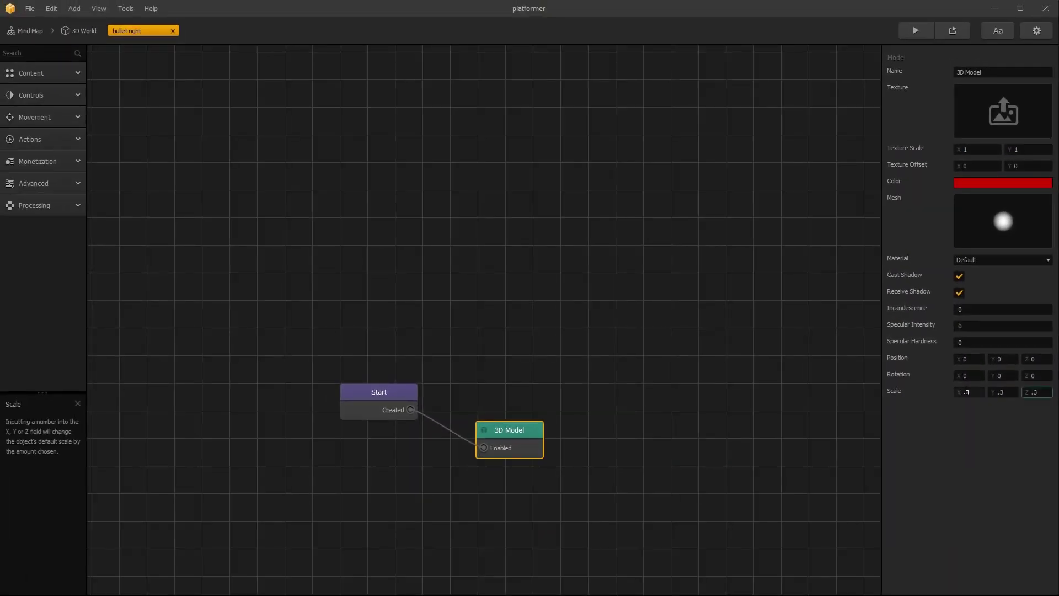
left_click(585, 325)
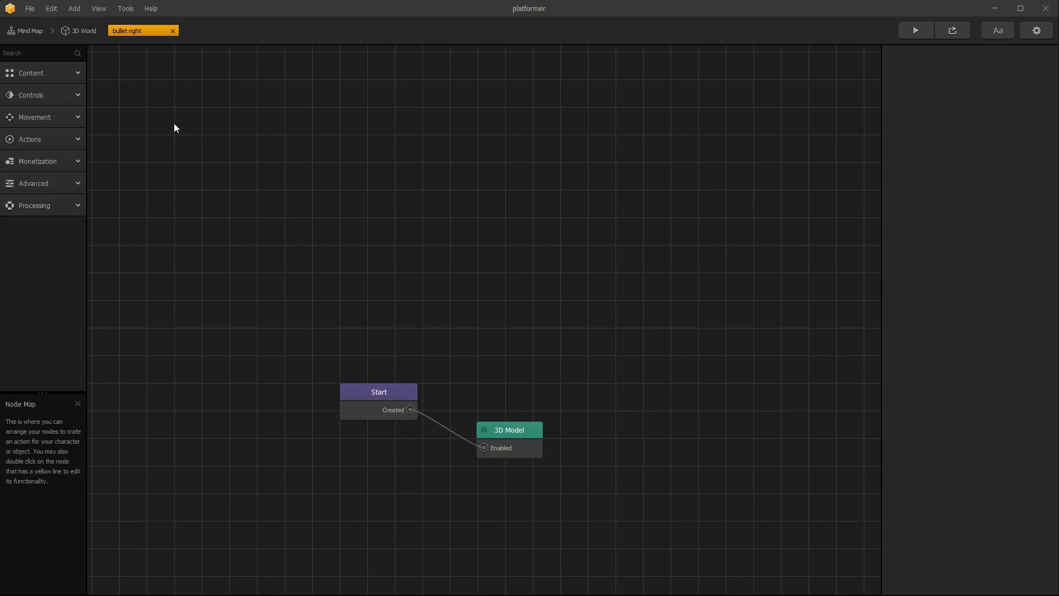
Step: Add a Move node to the bullet's node map above the 3D Model node
left_click(59, 101)
left_click(58, 98)
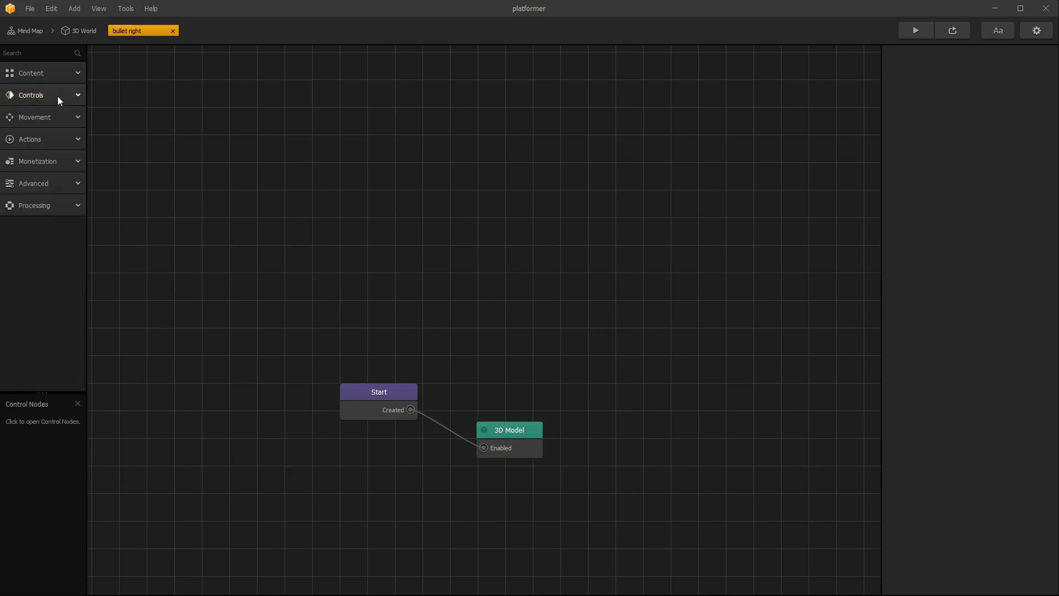
left_click(58, 118)
left_click_drag(51, 175, 473, 278)
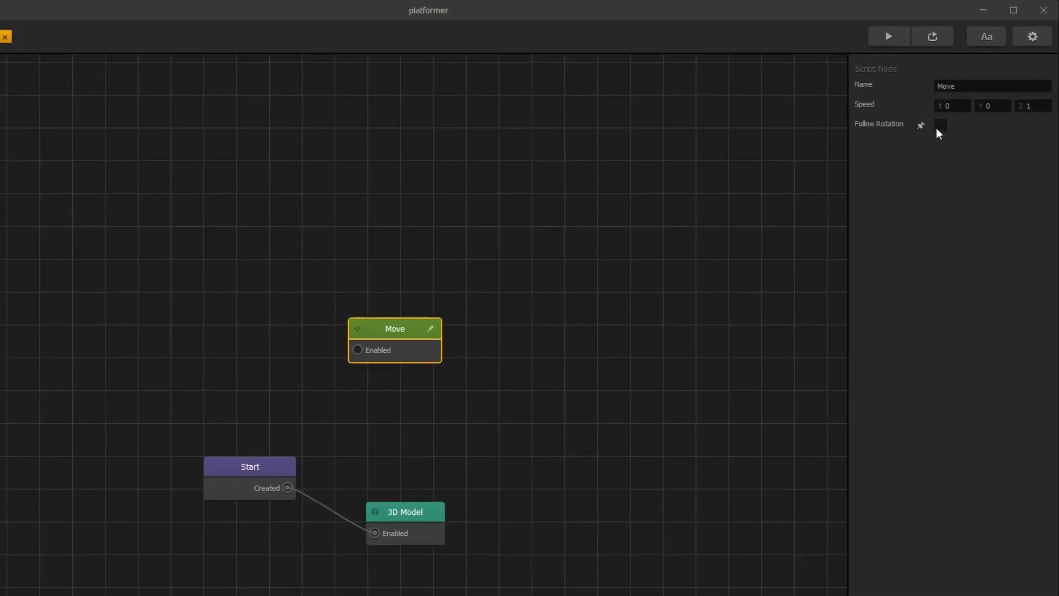
Step: Set the Move node's speed to X 25 and Z 0, and connect Start's Created output to its Enabled input
left_click(936, 135)
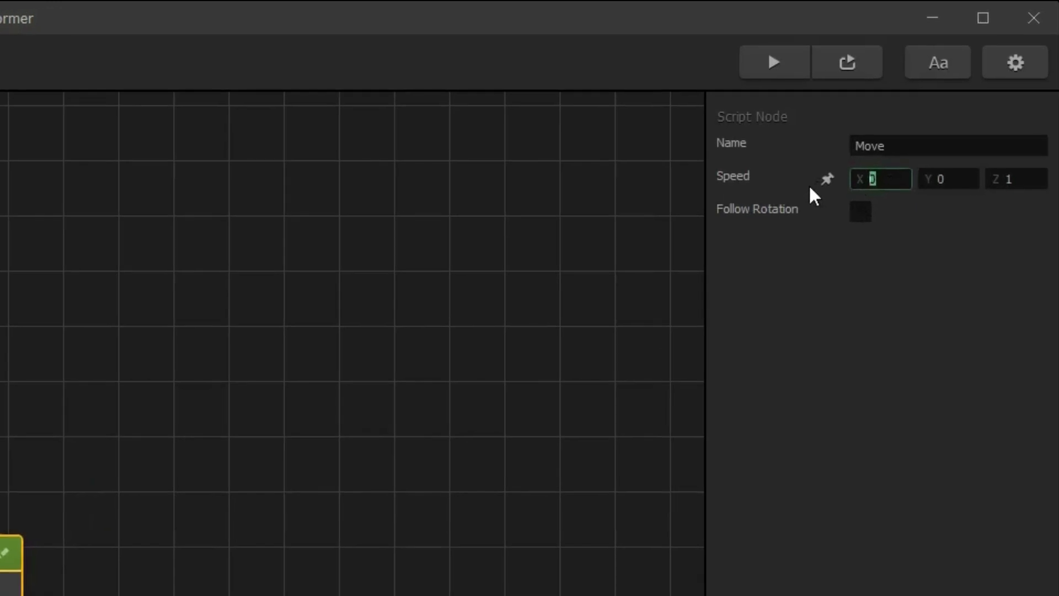
type("25")
left_click(996, 178)
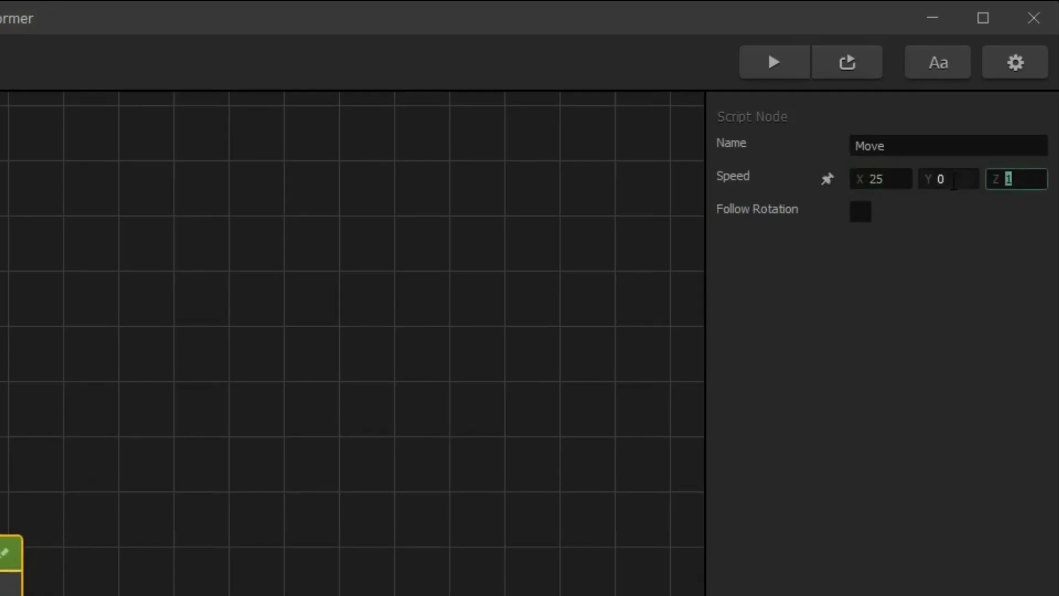
type("0")
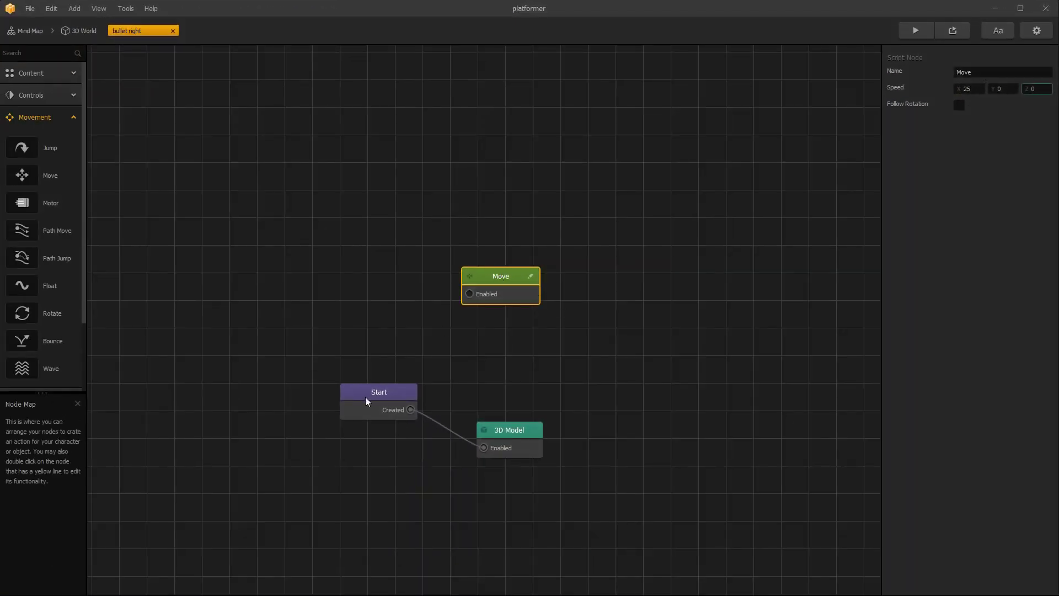
left_click_drag(411, 412, 469, 296)
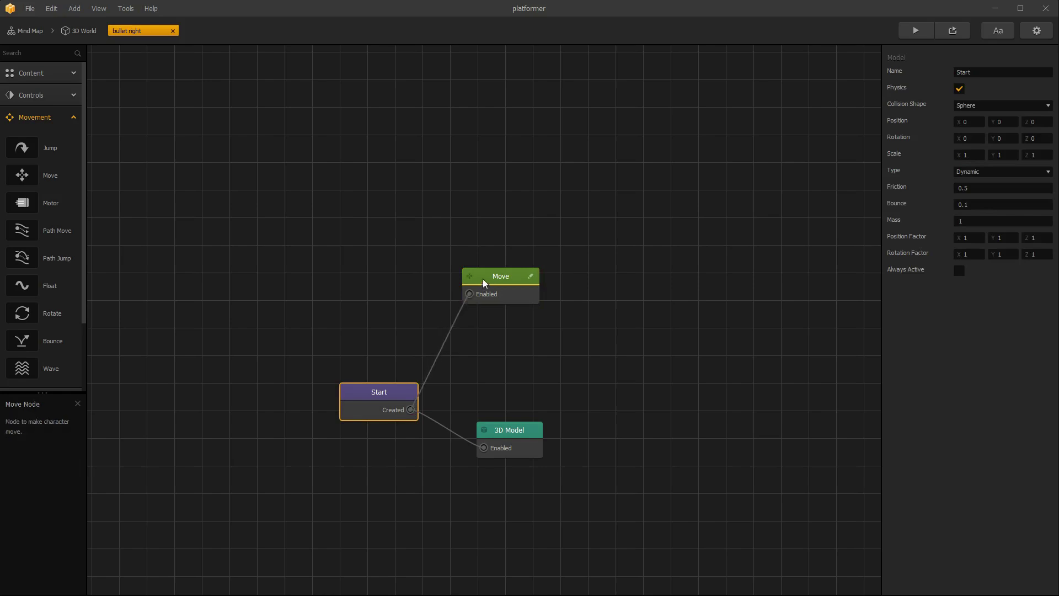
left_click(483, 282)
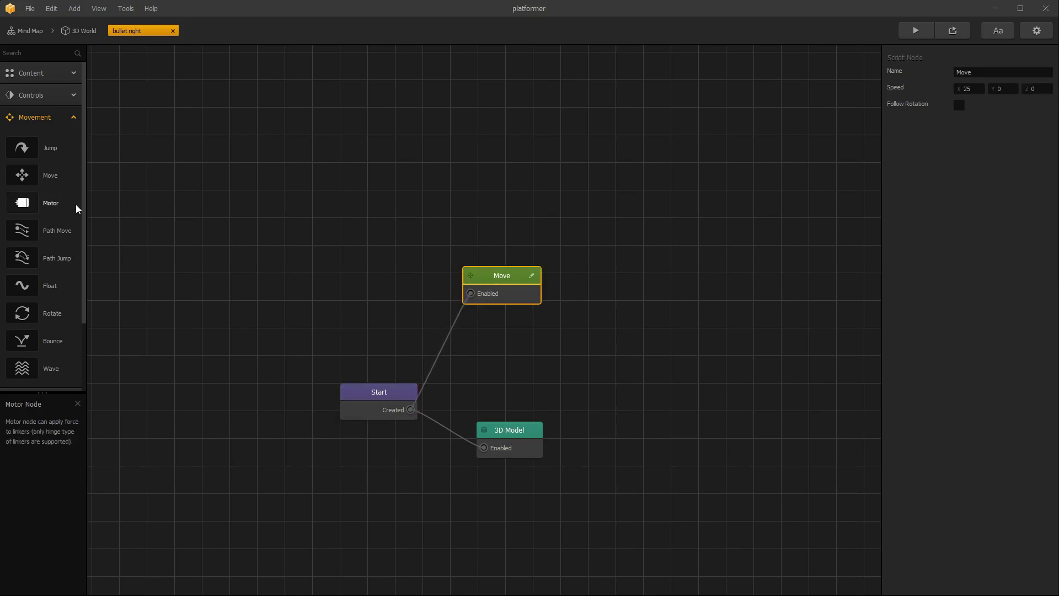
Step: Add a Delay node between the Move and 3D Model nodes and set its delay to 1.5
left_click(48, 117)
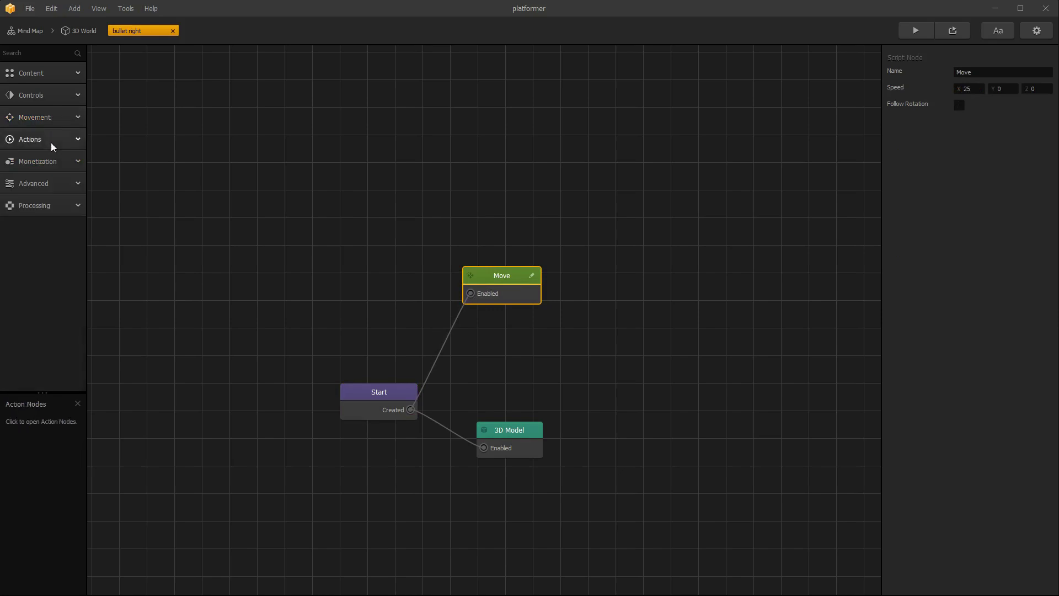
left_click(43, 189)
left_click_drag(48, 352, 491, 378)
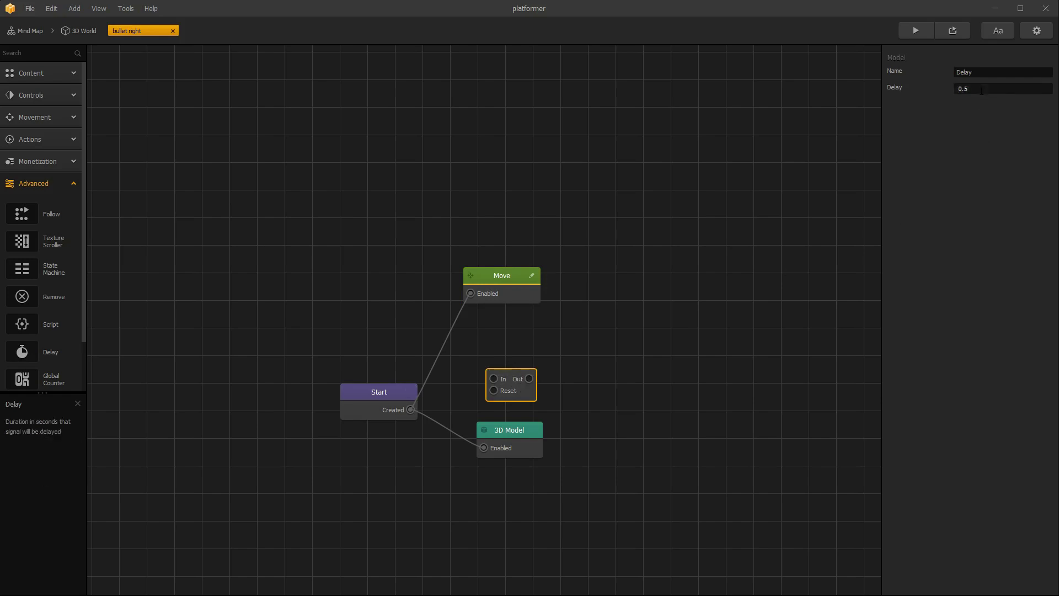
left_click(976, 89)
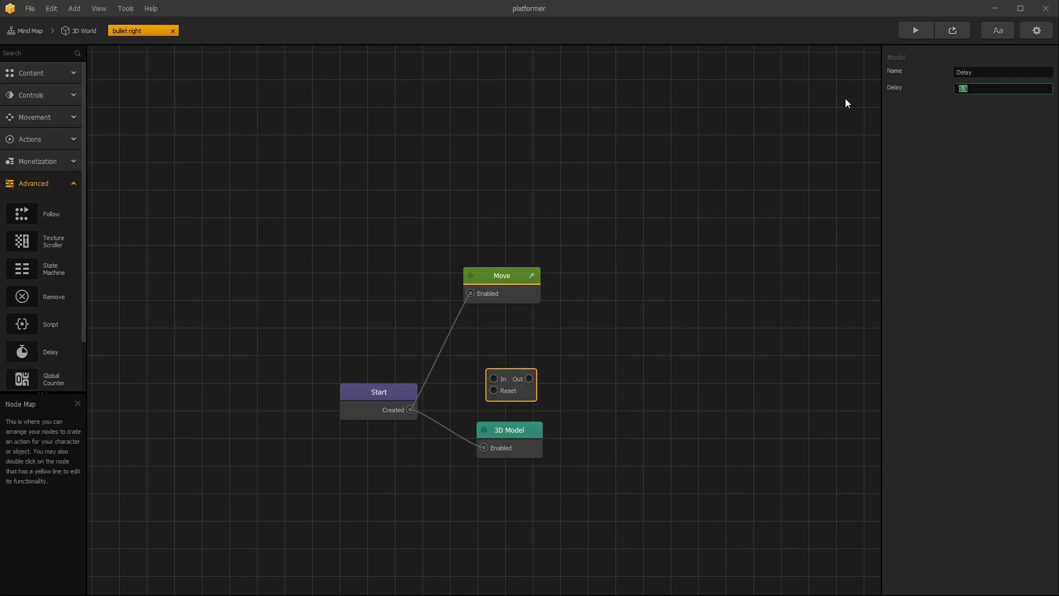
type("1.5")
left_click_drag(529, 395, 529, 373)
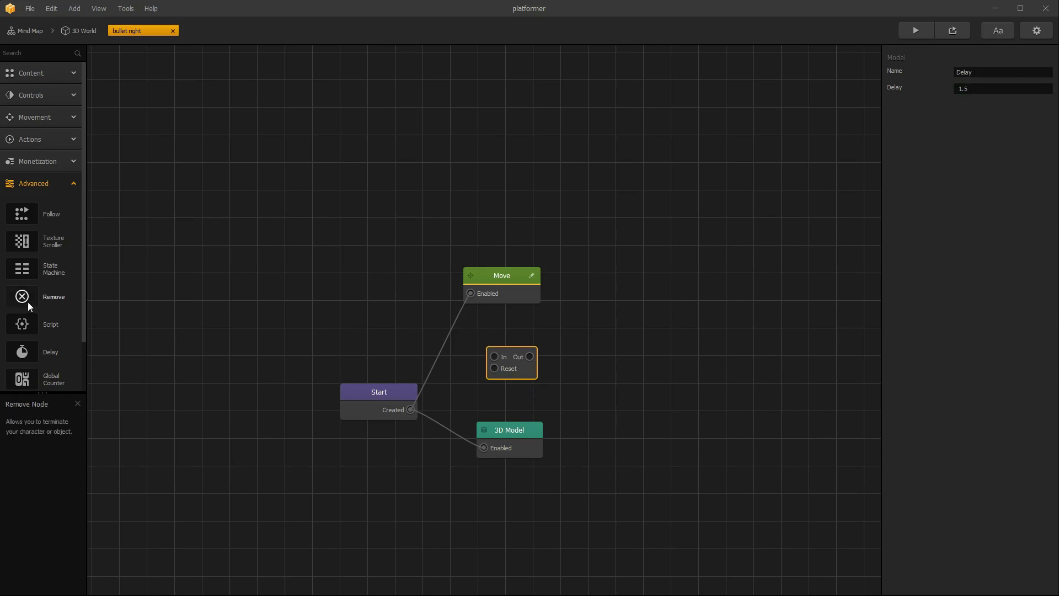
Step: Add a Remove node, wire Start's Created output through the Delay node to its Enabled input, and return to the 3D World scene
left_click_drag(47, 300, 613, 353)
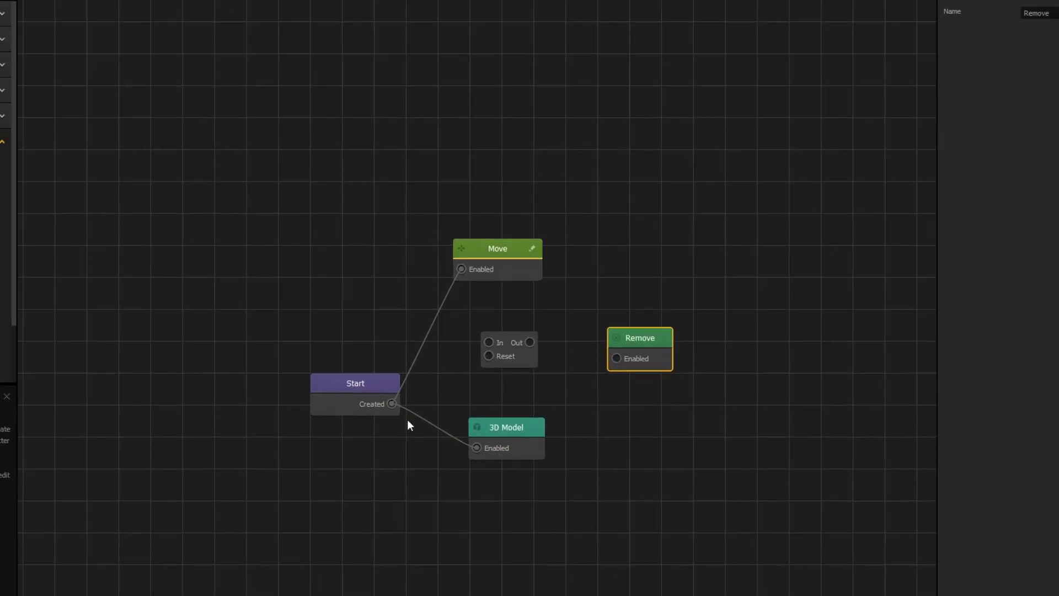
left_click_drag(392, 403, 487, 344)
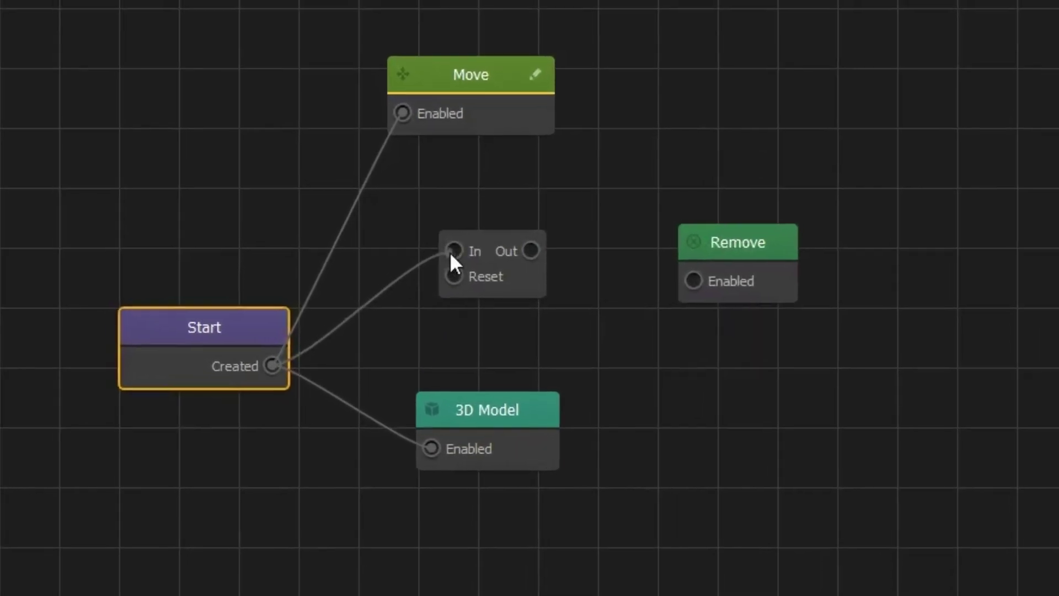
left_click_drag(531, 238, 704, 271)
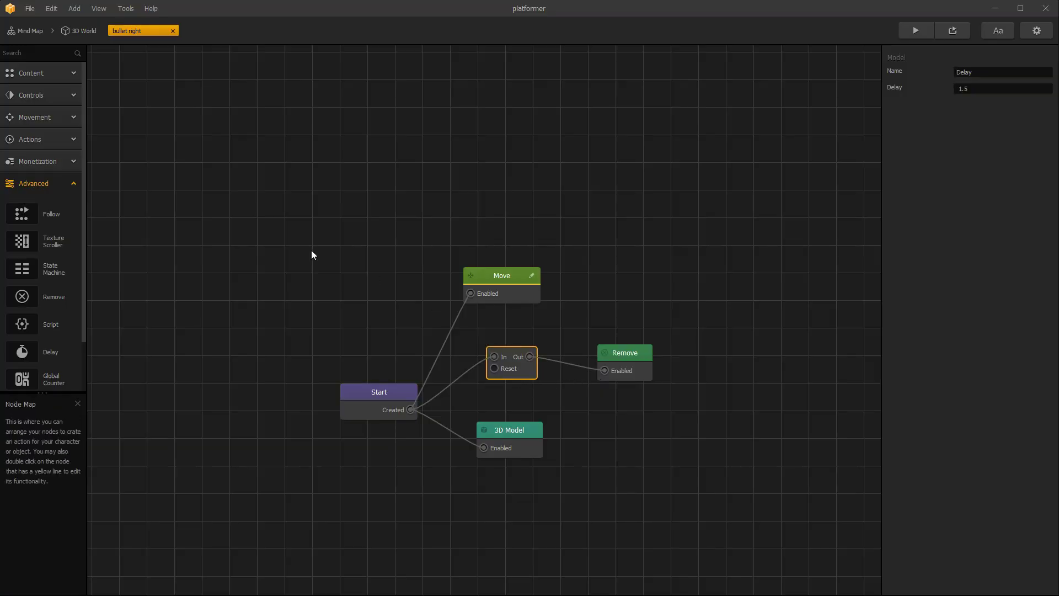
left_click(84, 31)
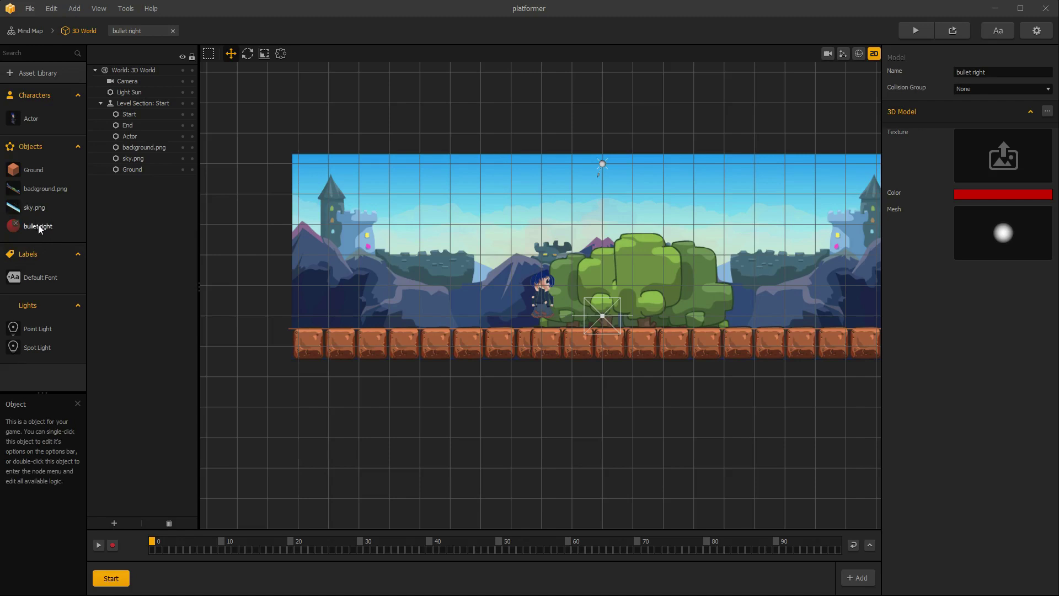
Step: Paste a copy of the bullet right object into the Objects list and name it "bullet left"
key("ctrl+v")
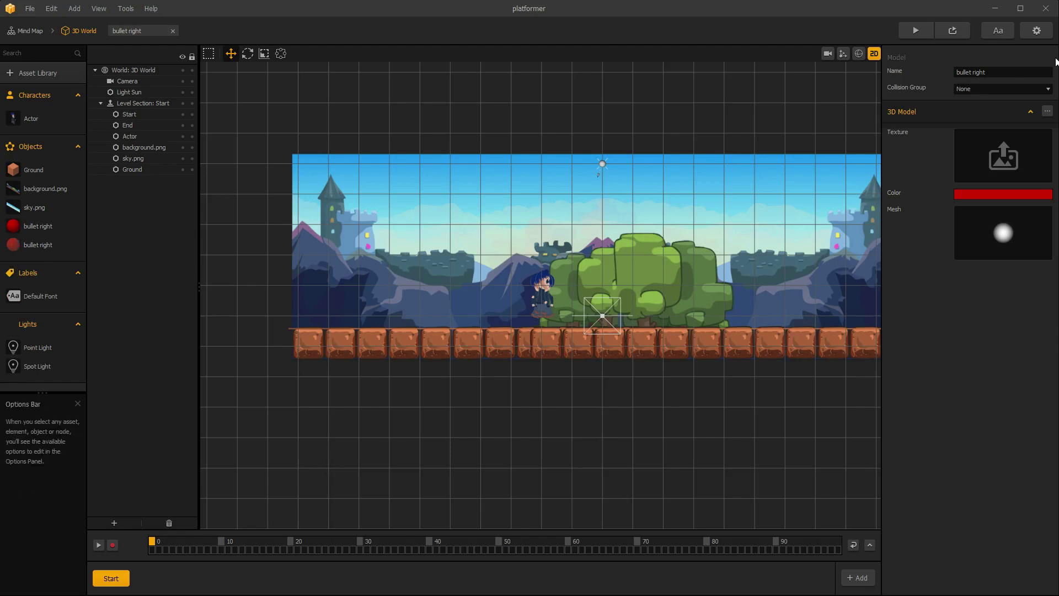
double_click(978, 73)
type("lef")
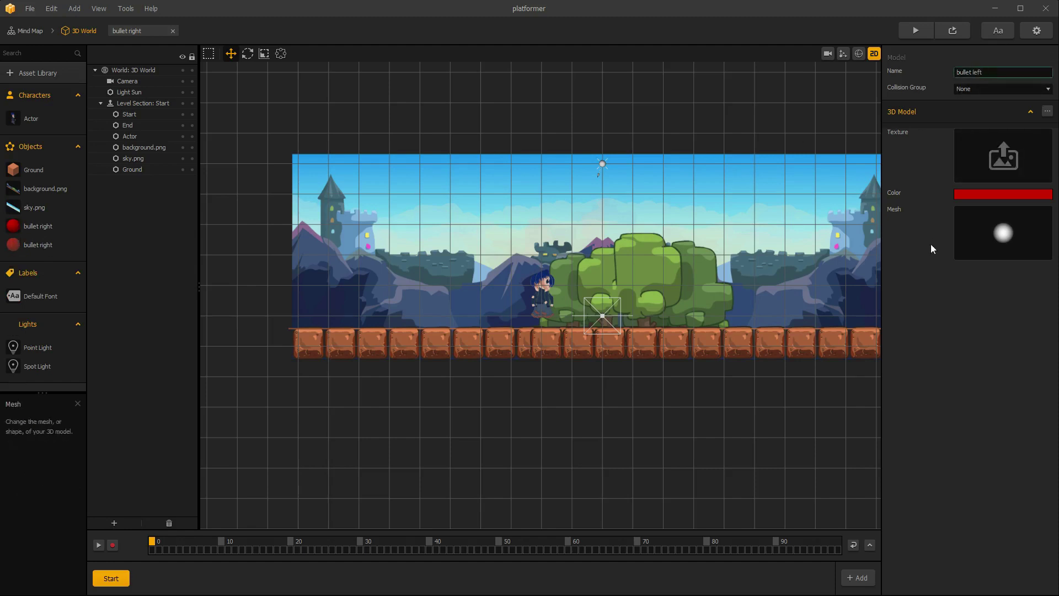
left_click(971, 311)
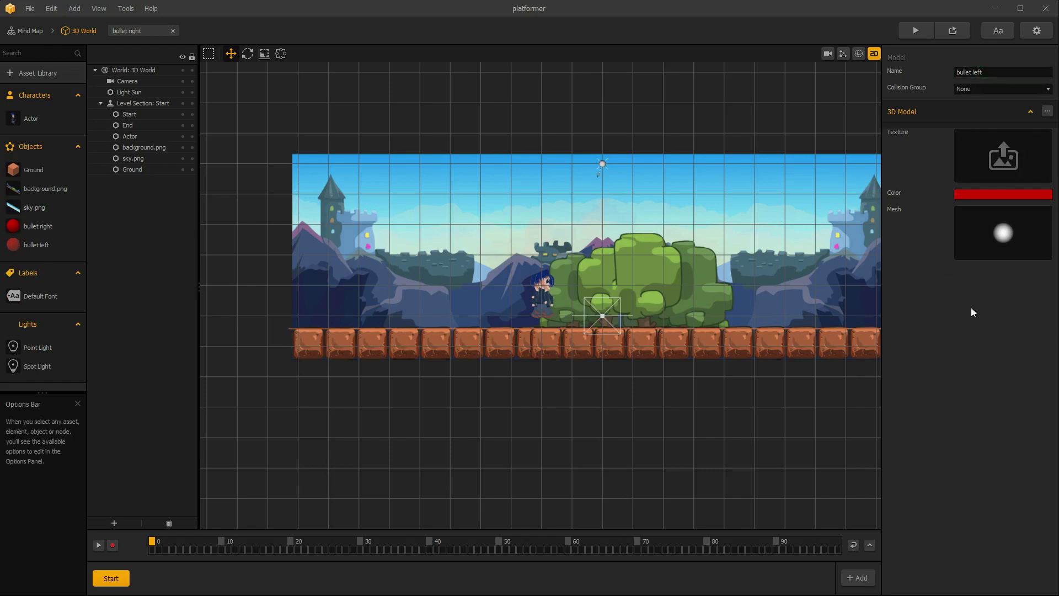
Step: Set the X speed of bullet left's Move node to -25 and return to the 3D World scene
double_click(46, 248)
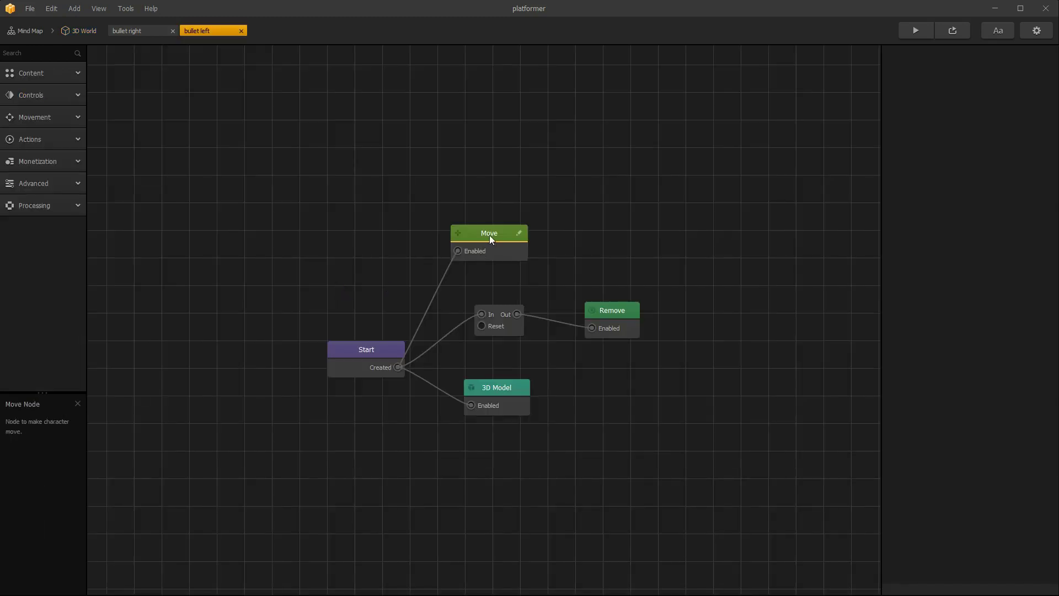
left_click(489, 234)
left_click(964, 89)
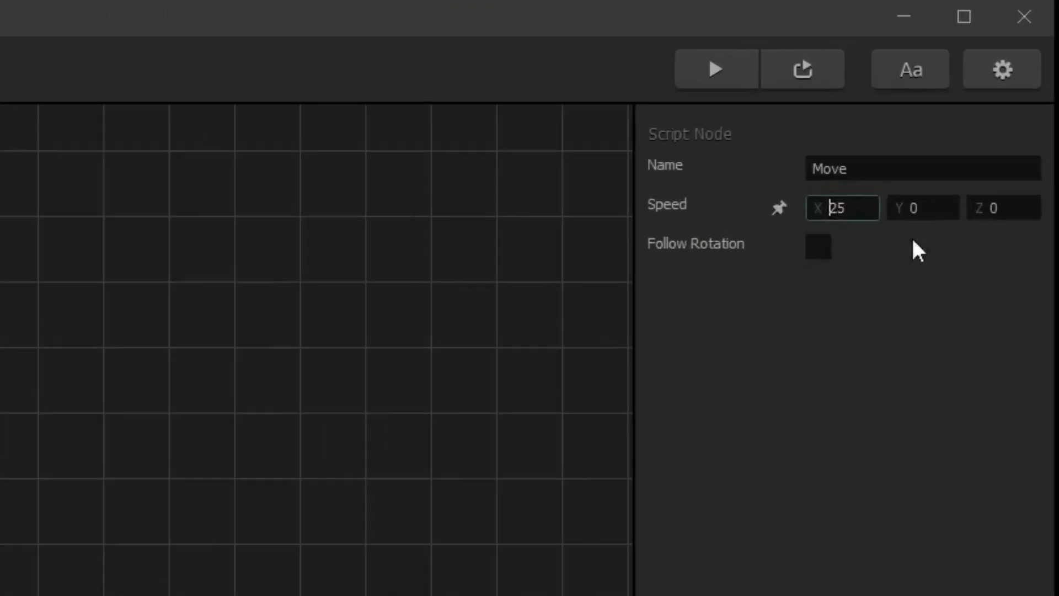
type("-")
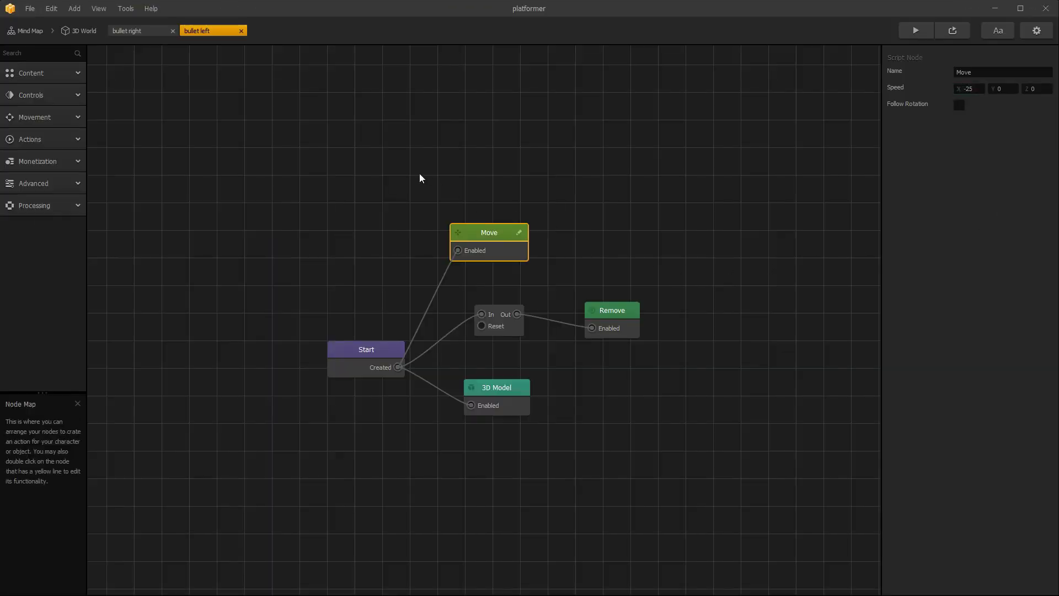
left_click(324, 163)
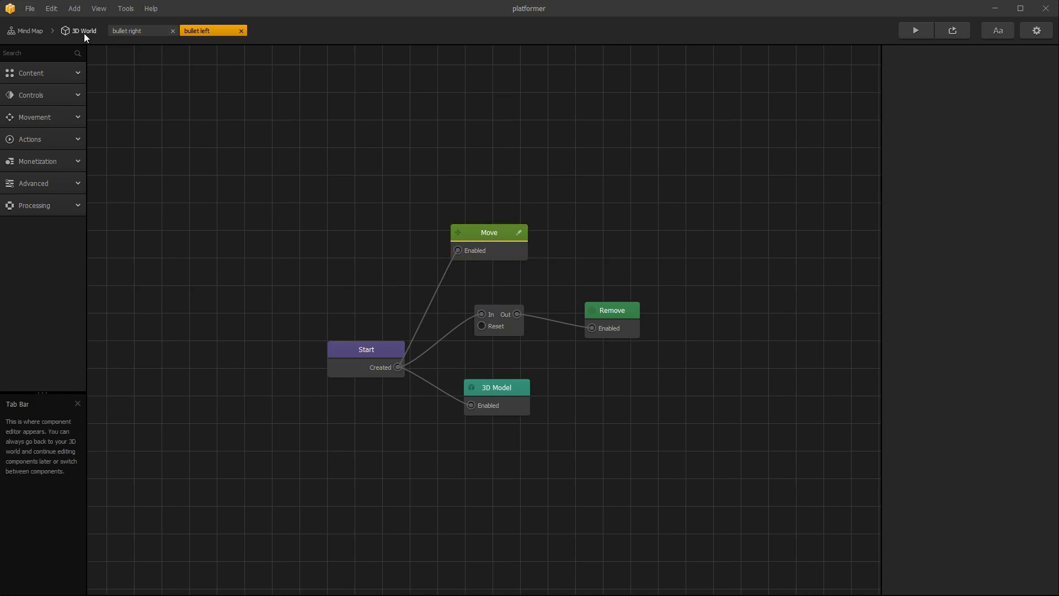
left_click(84, 34)
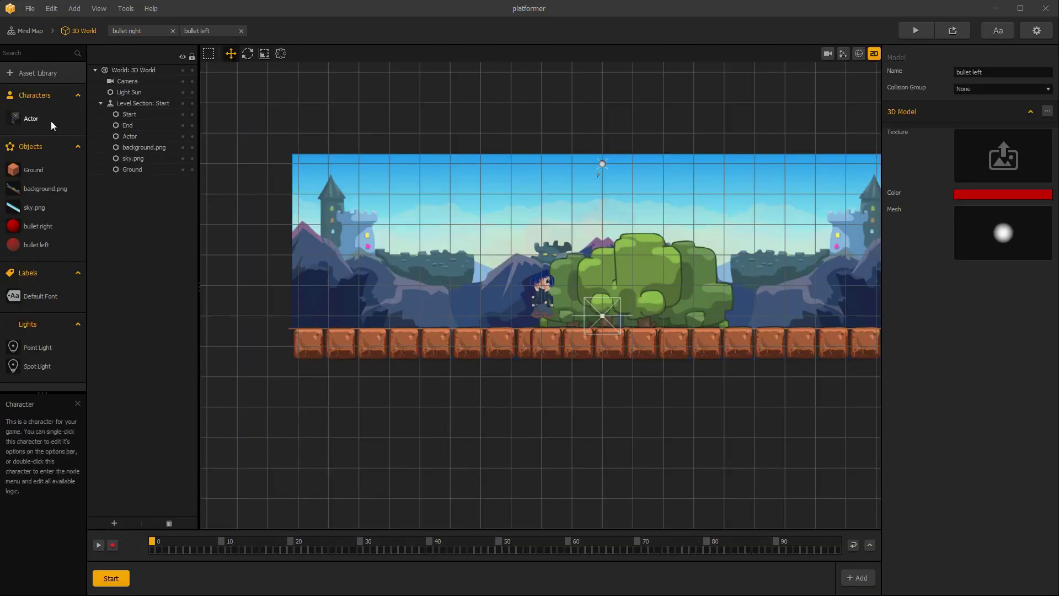
Step: Add a Touch node to the Actor's node map, left of the Move right node, and name it "Shoot right"
left_click(31, 119)
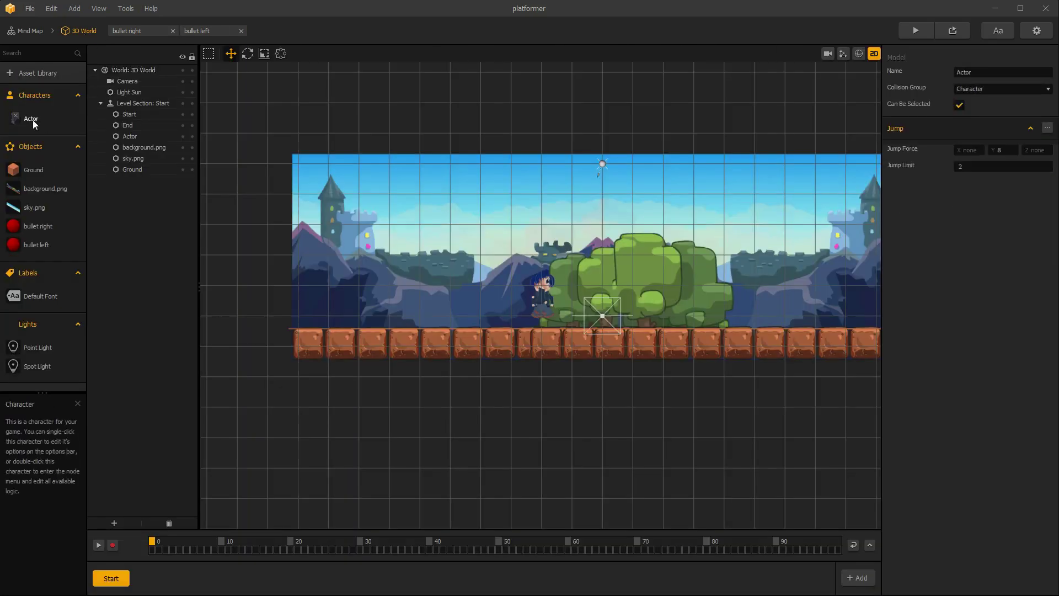
double_click(32, 120)
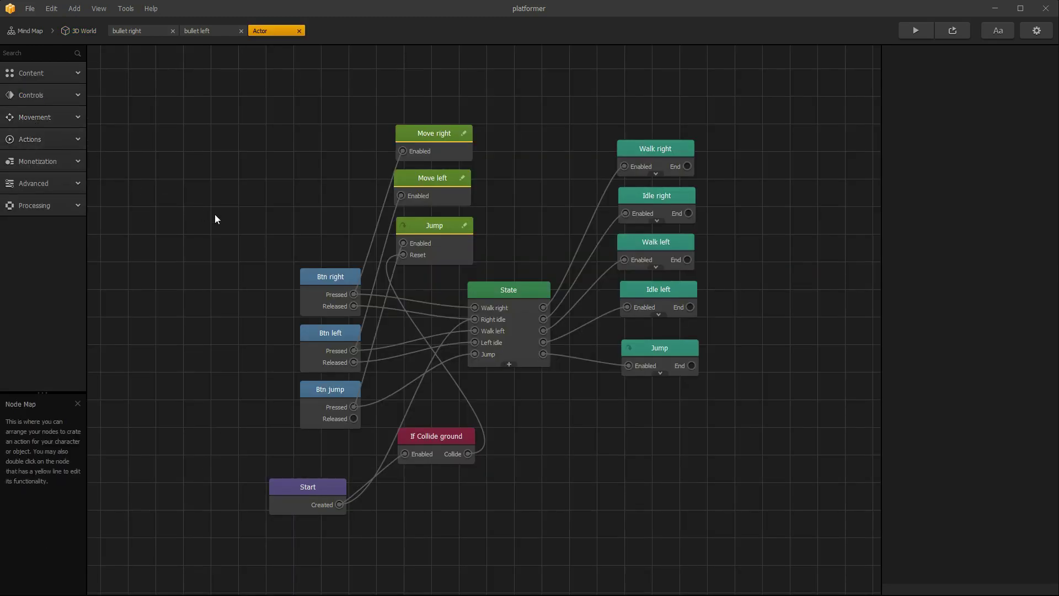
left_click(33, 95)
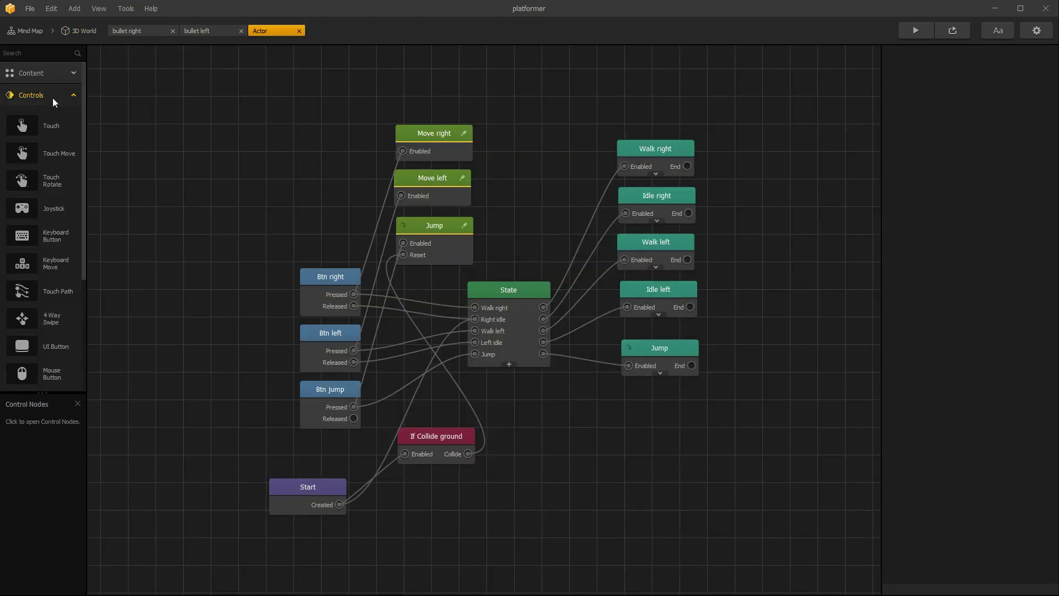
left_click_drag(55, 128, 206, 126)
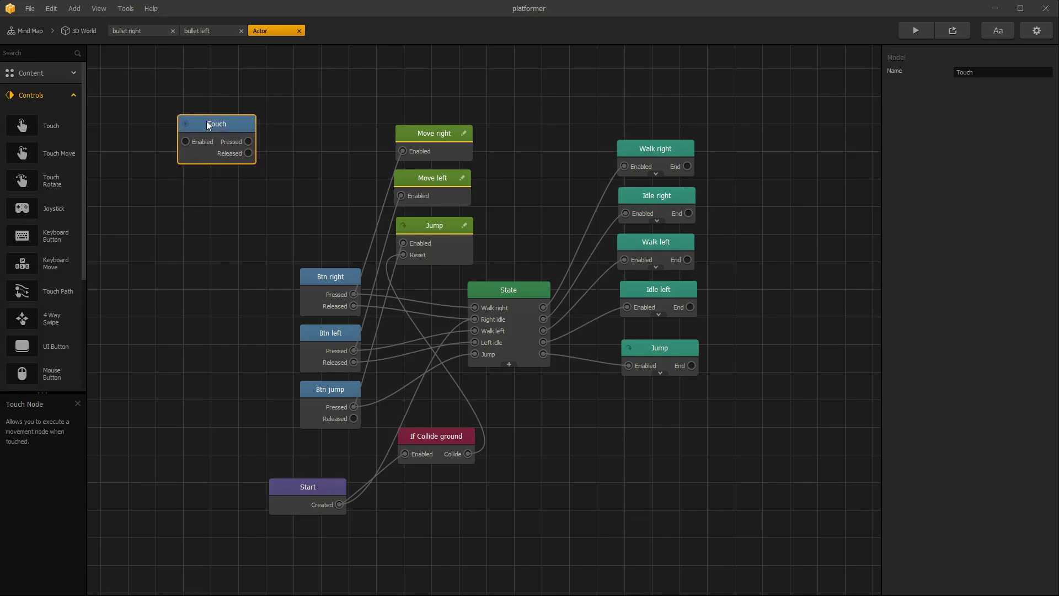
left_click(991, 72)
left_click(991, 72)
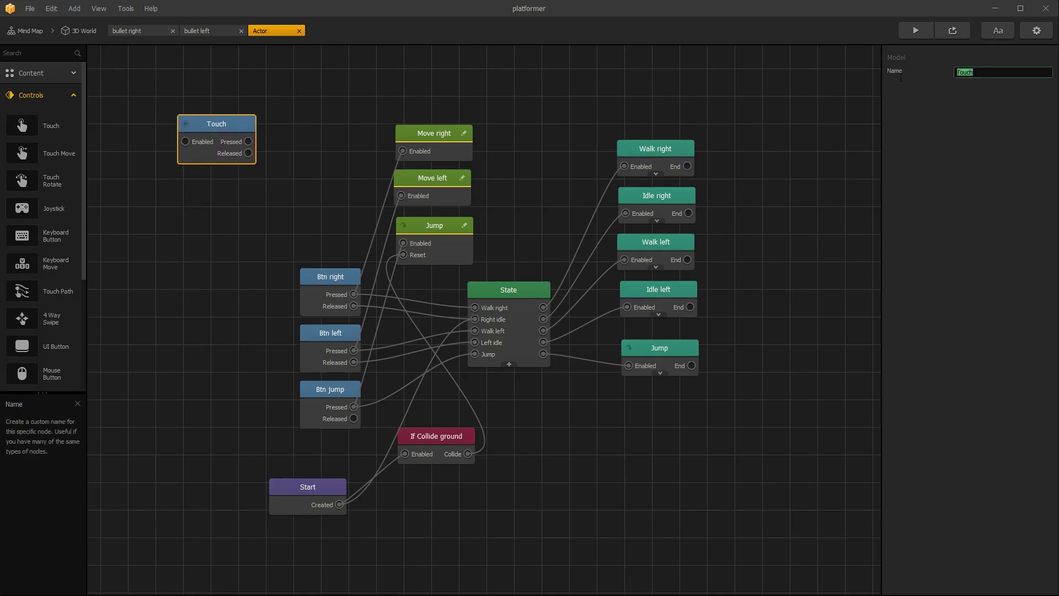
type("Shoot right")
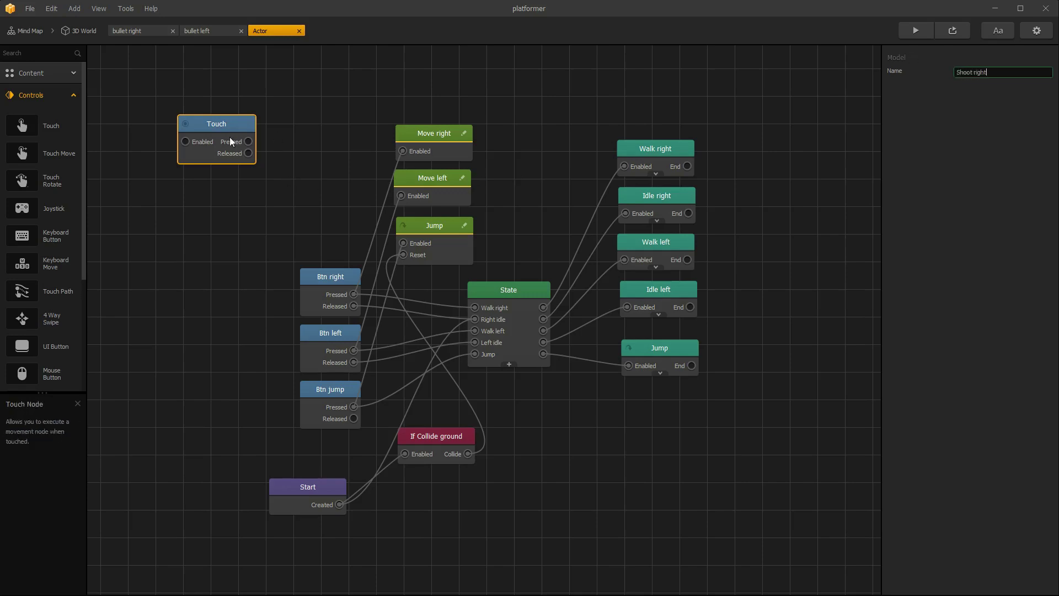
key("Return")
Step: Duplicate the Shoot right node, place the copy directly below it and name it "Shoot left"
left_click_drag(203, 128, 198, 120)
key("ctrl+d")
left_click_drag(207, 175, 208, 178)
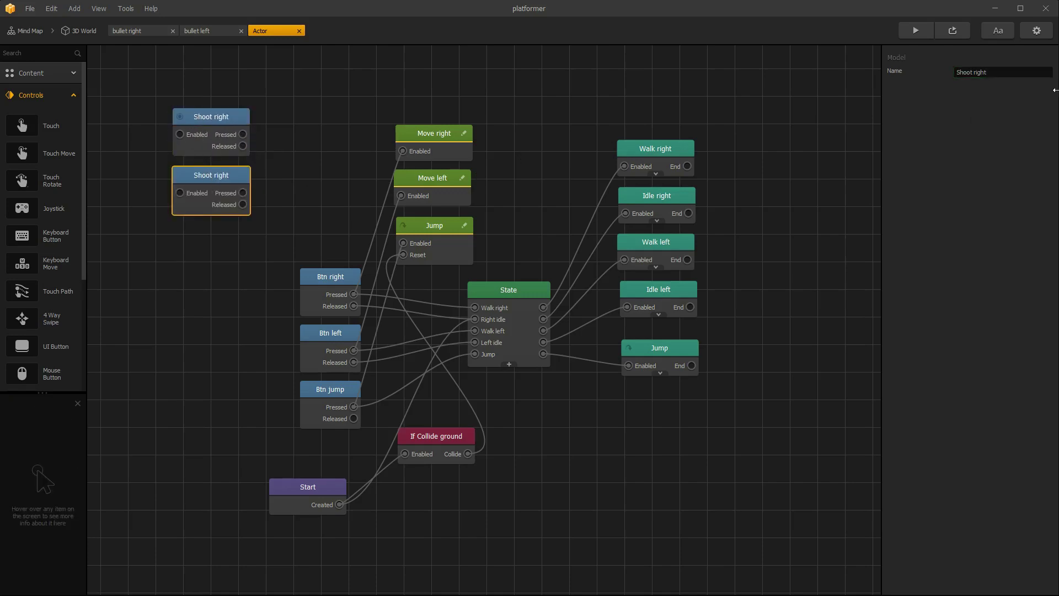
left_click_drag(987, 70, 974, 71)
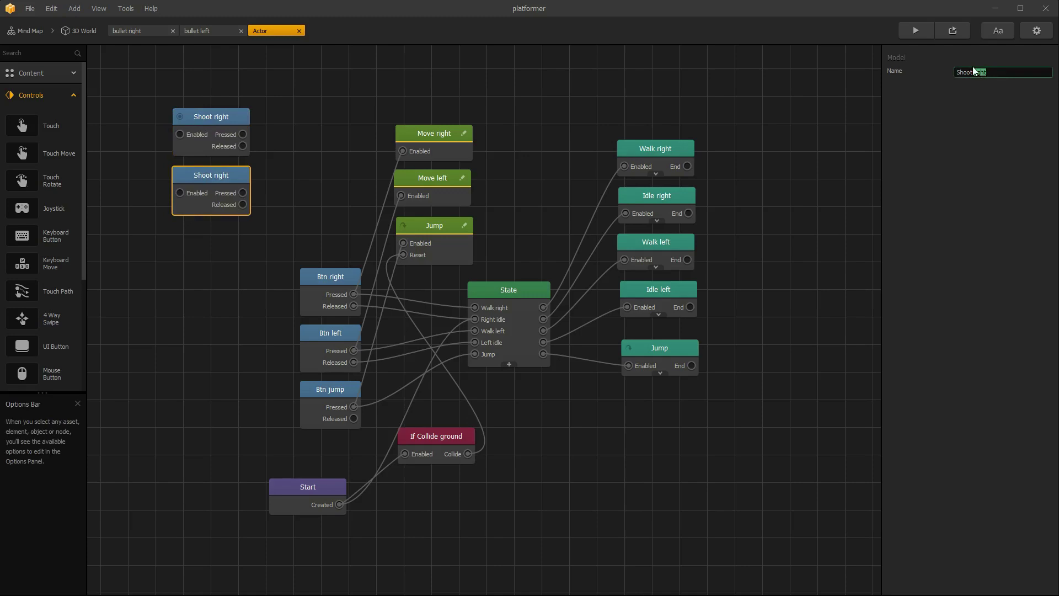
type("left")
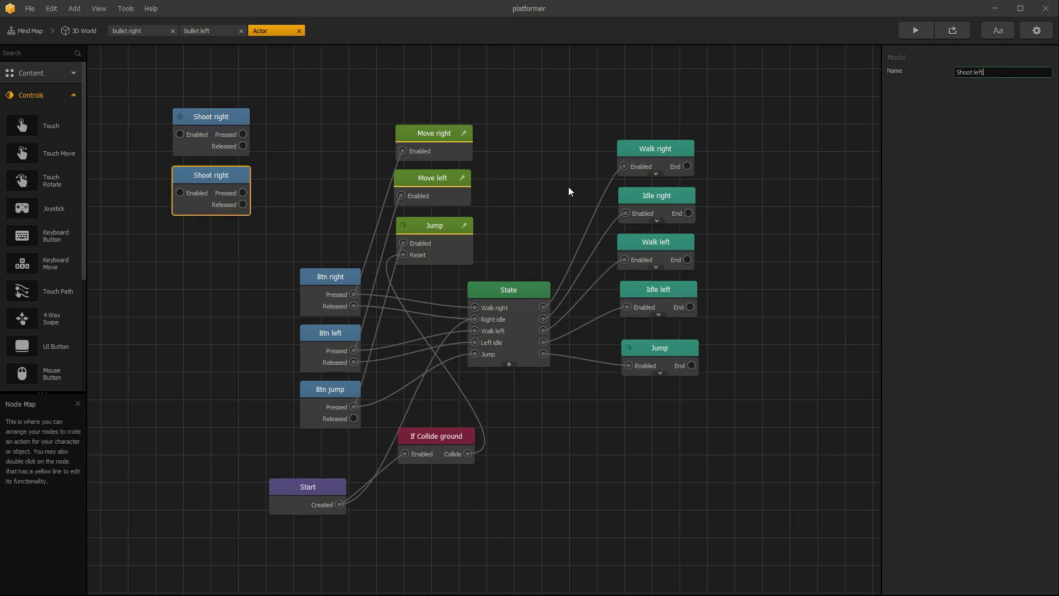
left_click(262, 204)
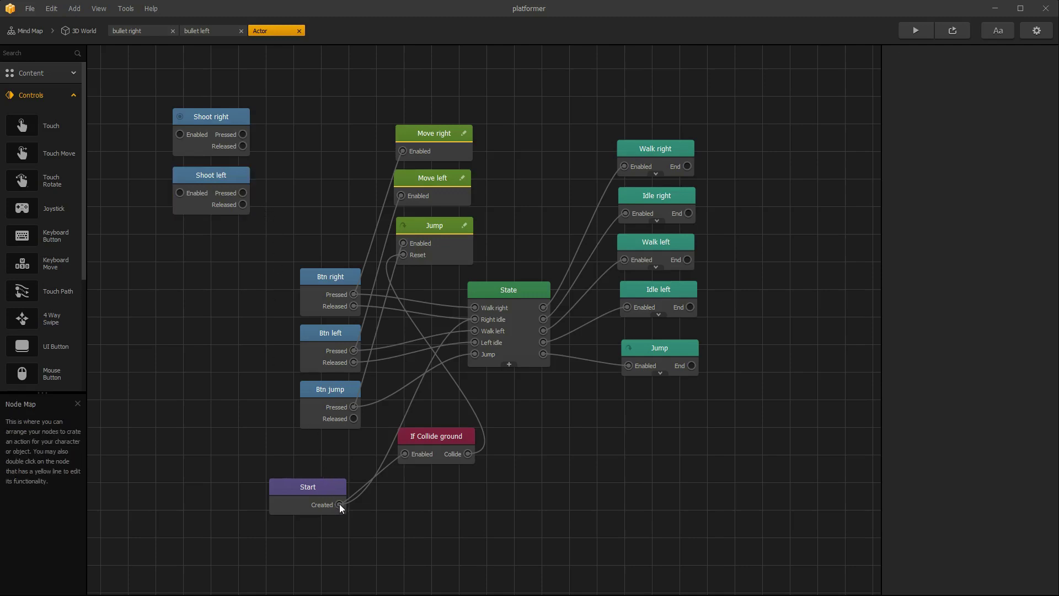
Step: Connect Start's Created output and Btn right's Pressed and Released outputs to Shoot right's Enabled input
left_click_drag(340, 505, 179, 135)
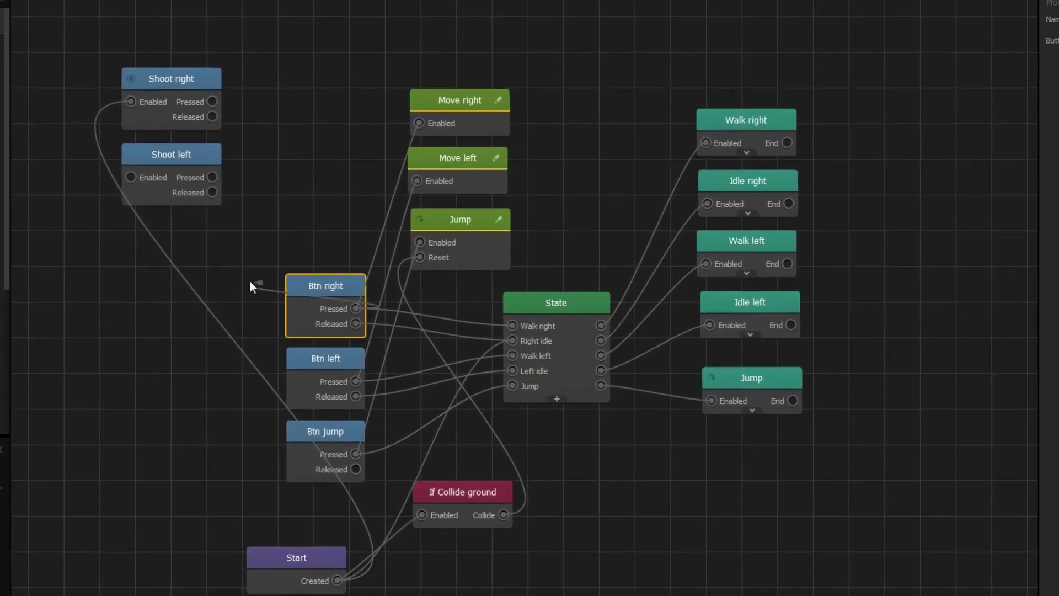
left_click_drag(249, 279, 130, 101)
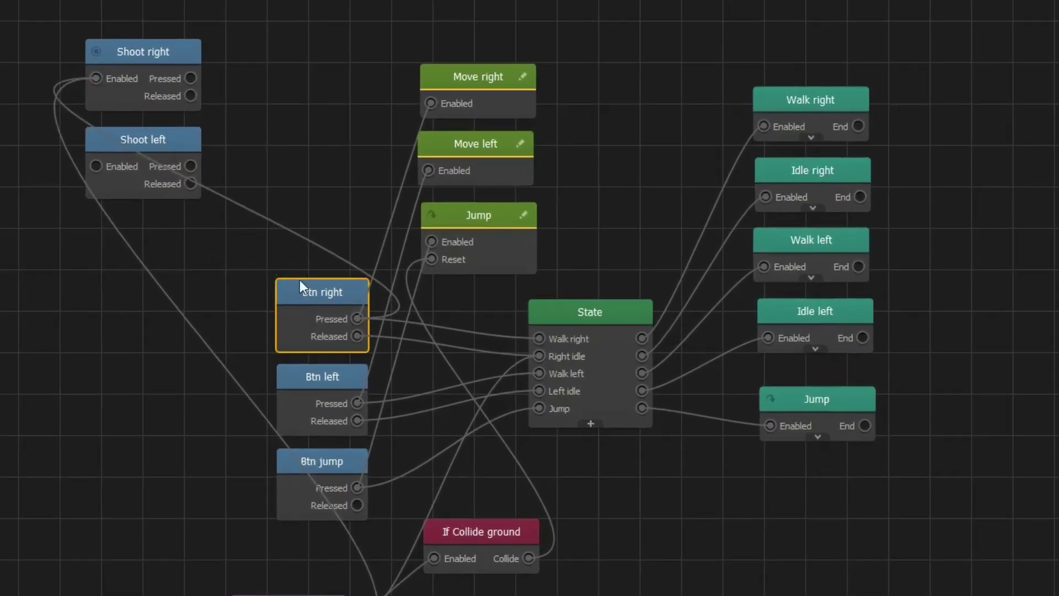
left_click_drag(357, 335, 94, 78)
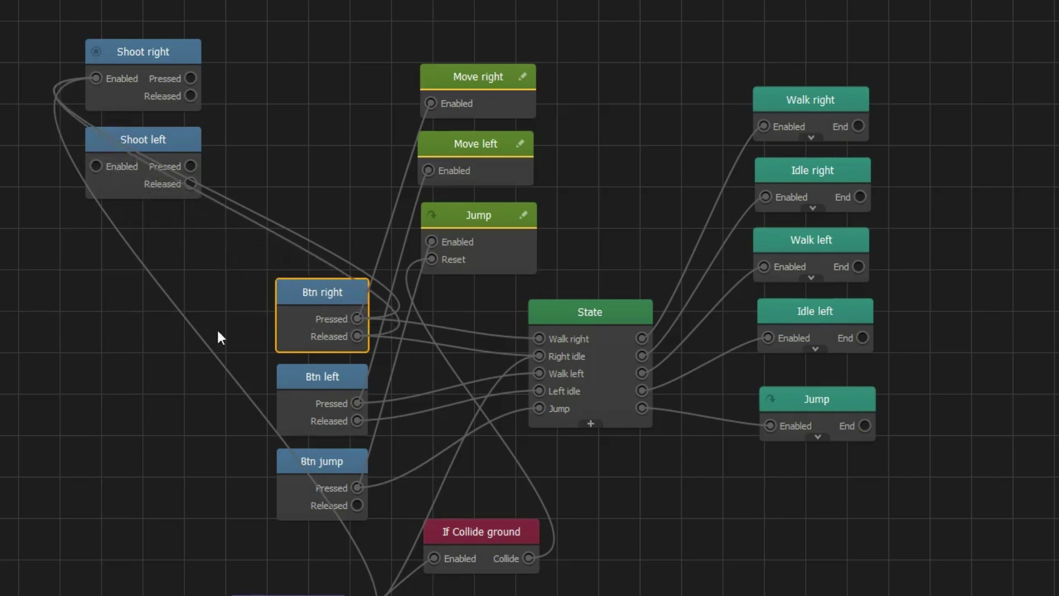
Step: Connect Btn left's Pressed and Released outputs to Shoot left's Enabled input
left_click(315, 389)
mouse_move(356, 403)
left_mouse_down()
mouse_move(68, 228)
mouse_move(69, 194)
mouse_move(97, 172)
left_mouse_up()
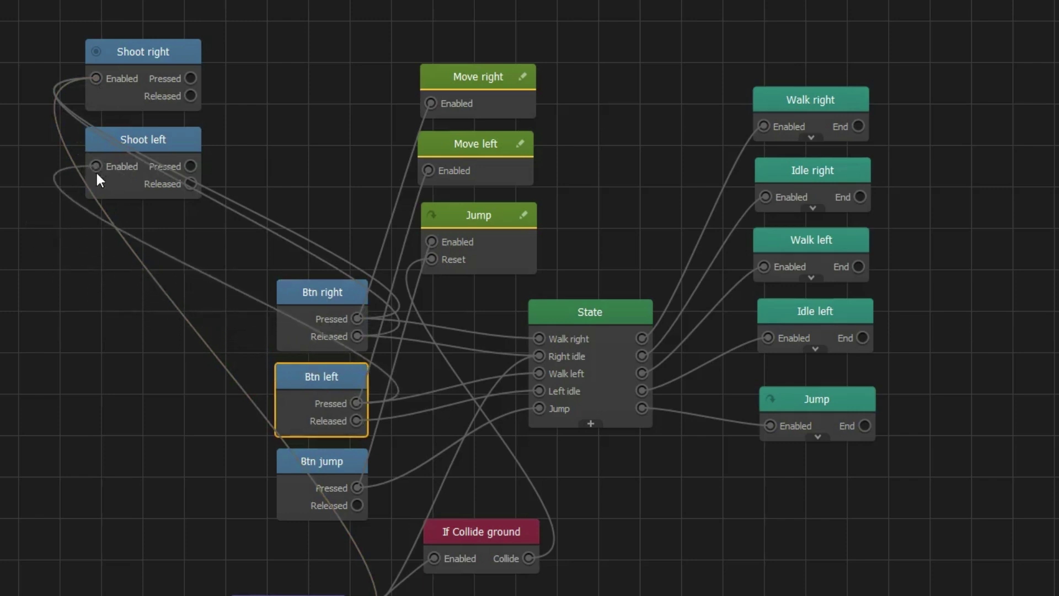
left_click_drag(357, 421, 93, 174)
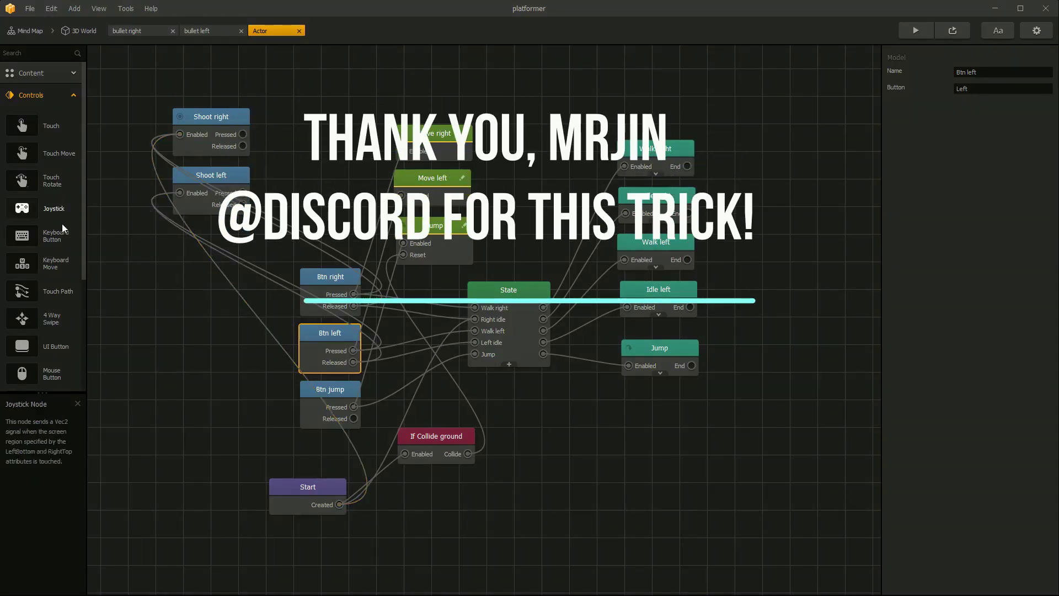
Step: Add a Boolean Invert node between the Shoot right and Move right nodes
left_click(46, 99)
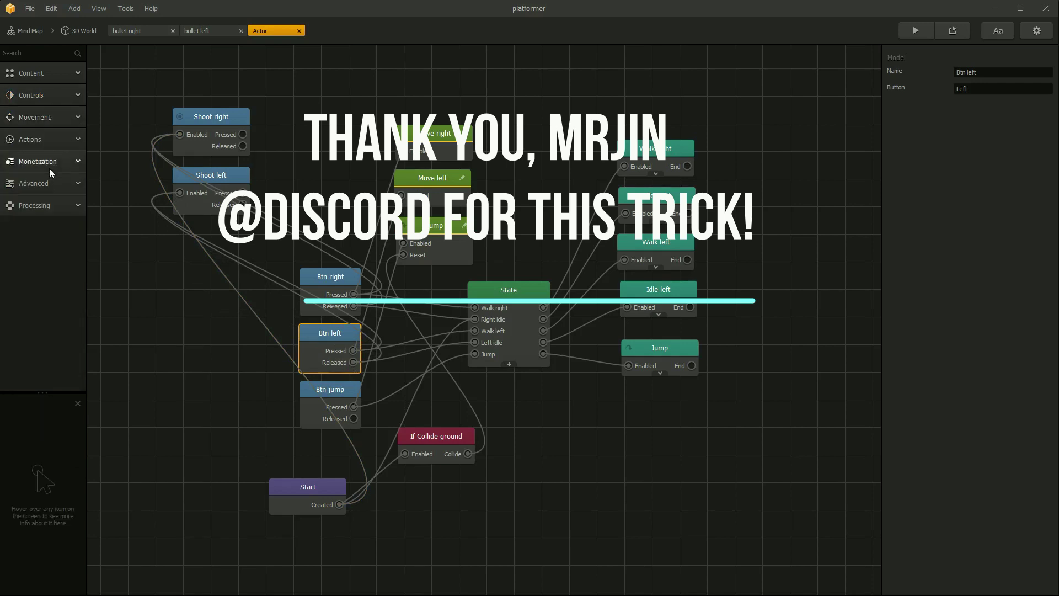
left_click(45, 203)
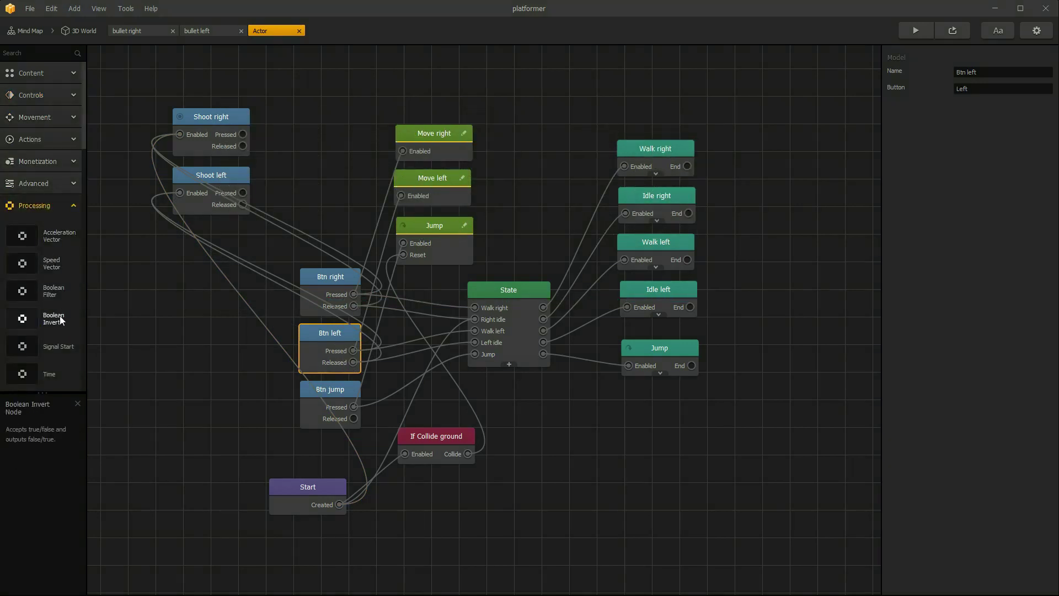
left_click_drag(60, 316, 127, 252)
left_click_drag(303, 112, 290, 113)
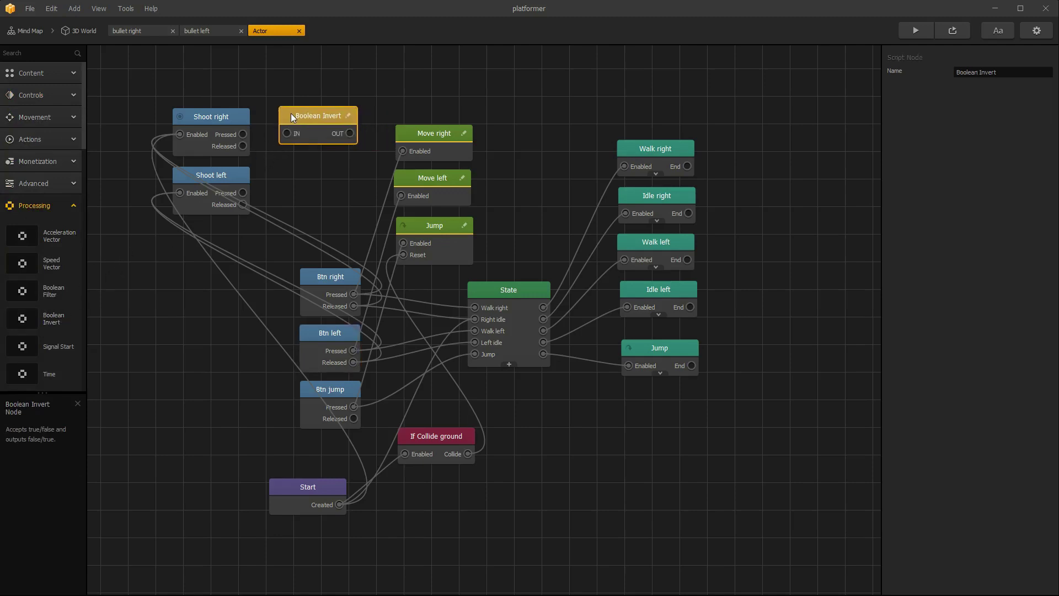
Step: Insert the line "if (value)" above the emitSignal call in the Boolean Invert node's script and close the script
left_click(347, 117)
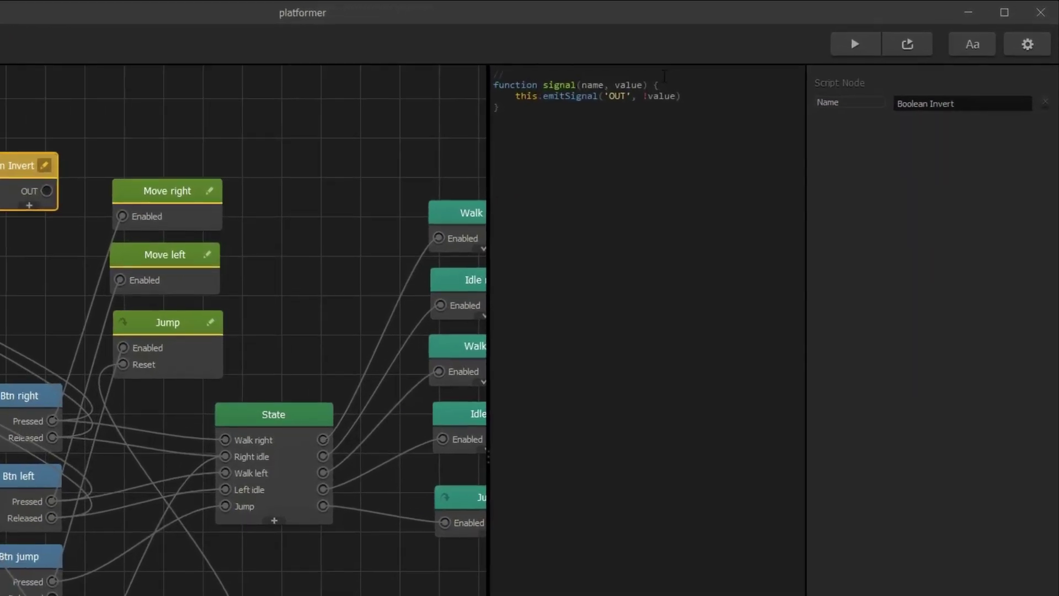
left_click(789, 59)
key("Return")
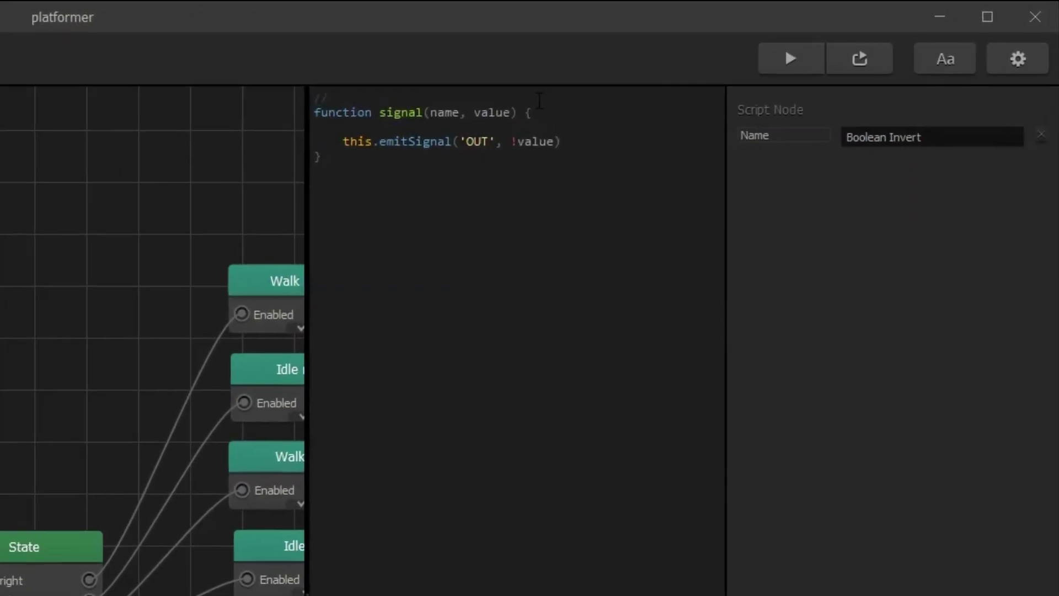
key("Tab")
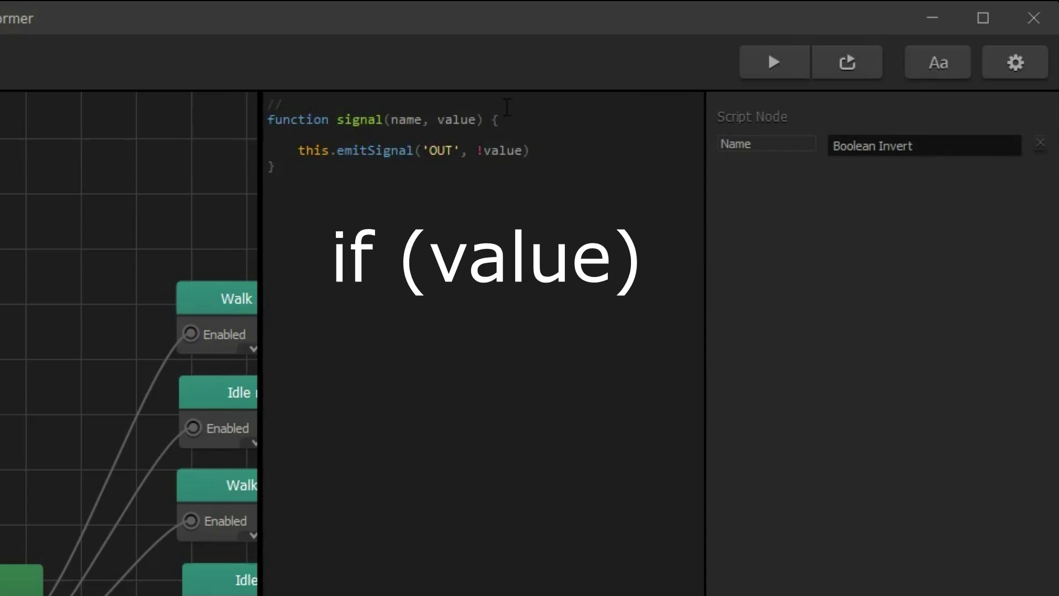
type("if (value)")
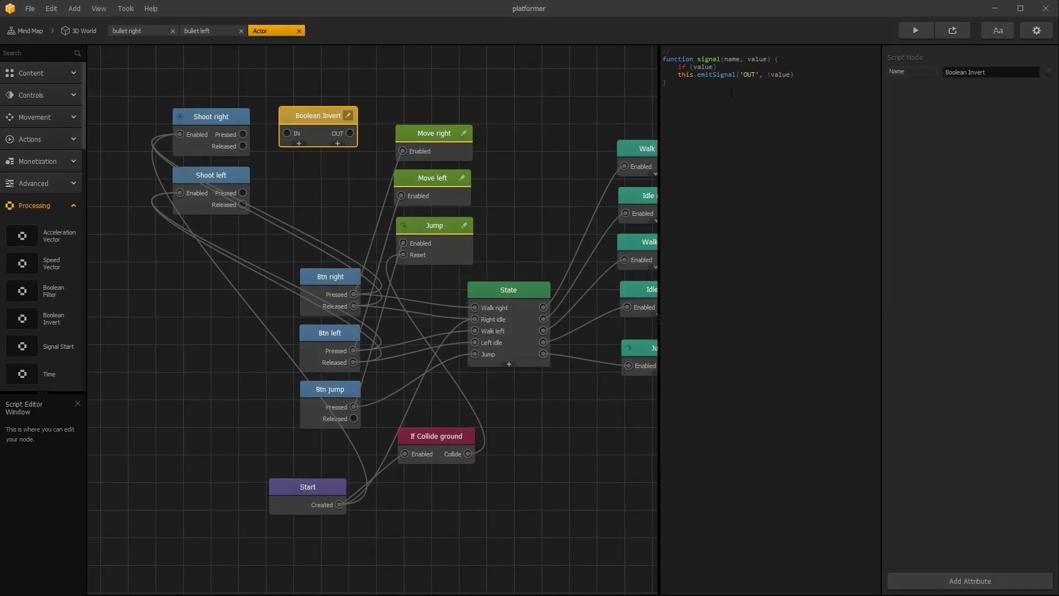
left_click(446, 107)
Step: Duplicate the edited Boolean Invert node and place the copy directly below the original, beside Shoot left
left_click(322, 113)
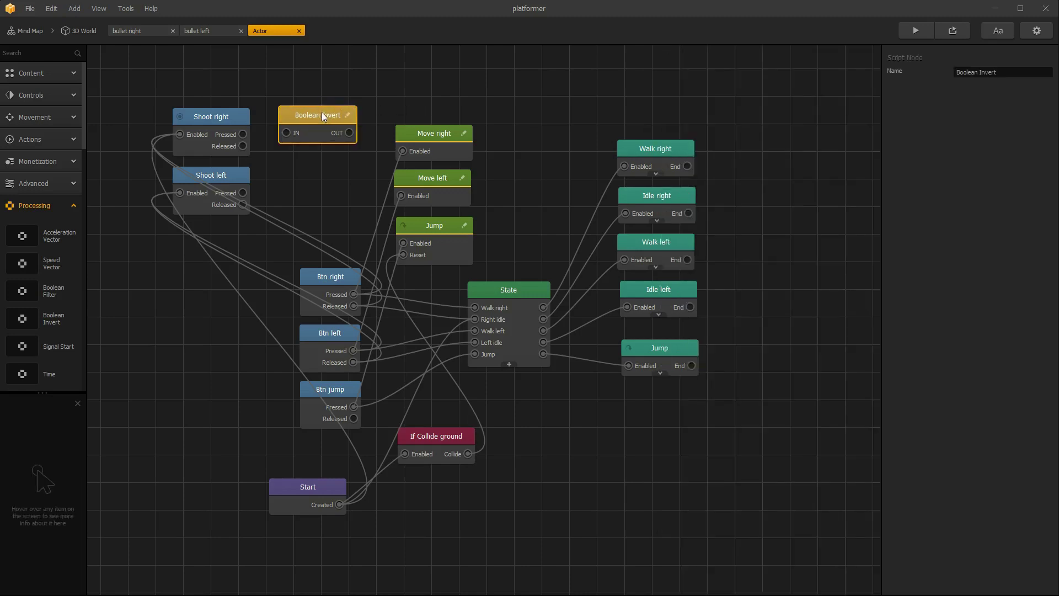
key("ctrl+d")
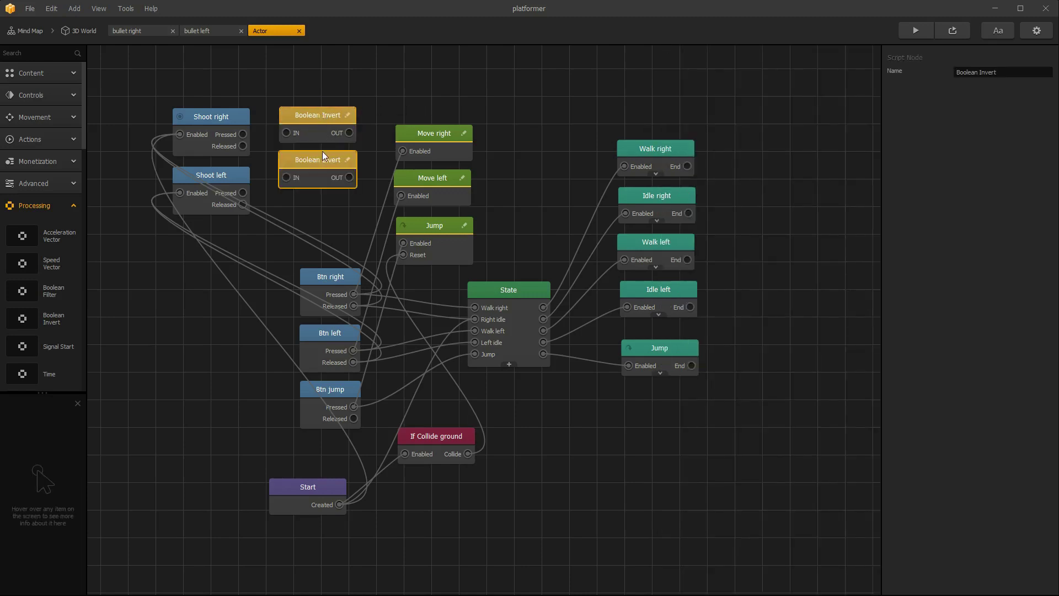
left_click_drag(323, 152, 318, 164)
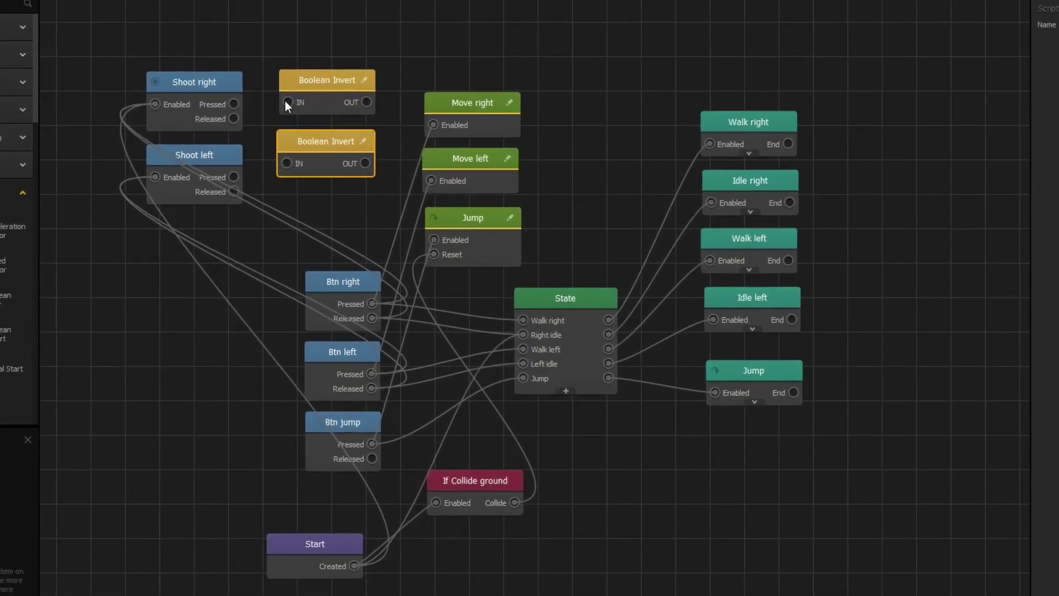
Step: Wire Btn right's Pressed through the upper Boolean Invert to Shoot left's Enabled, and Btn left's Pressed through the lower one to Shoot right's Enabled
left_click(285, 100)
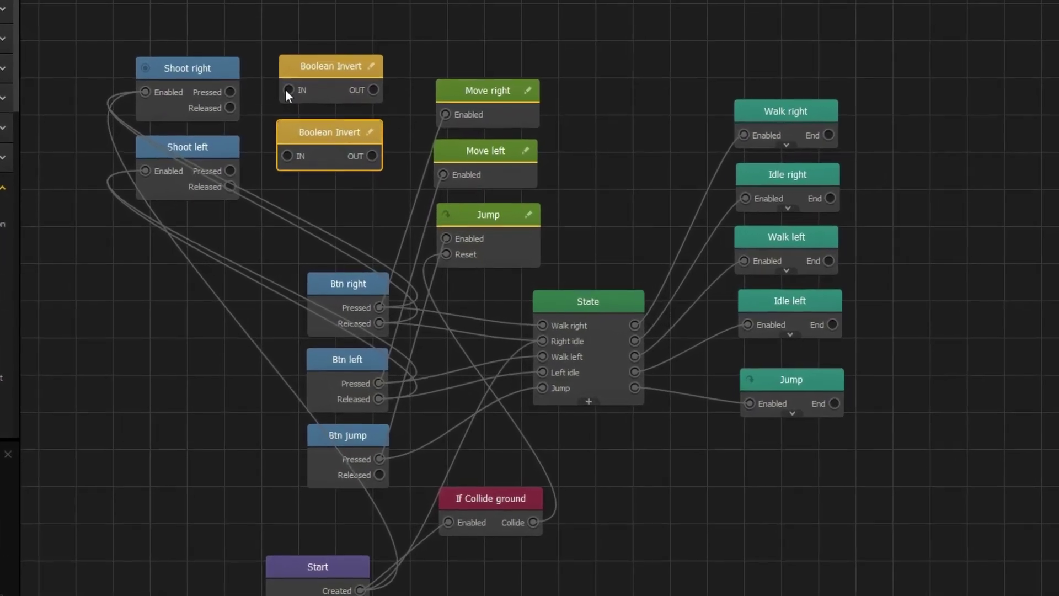
left_click_drag(288, 83, 383, 310)
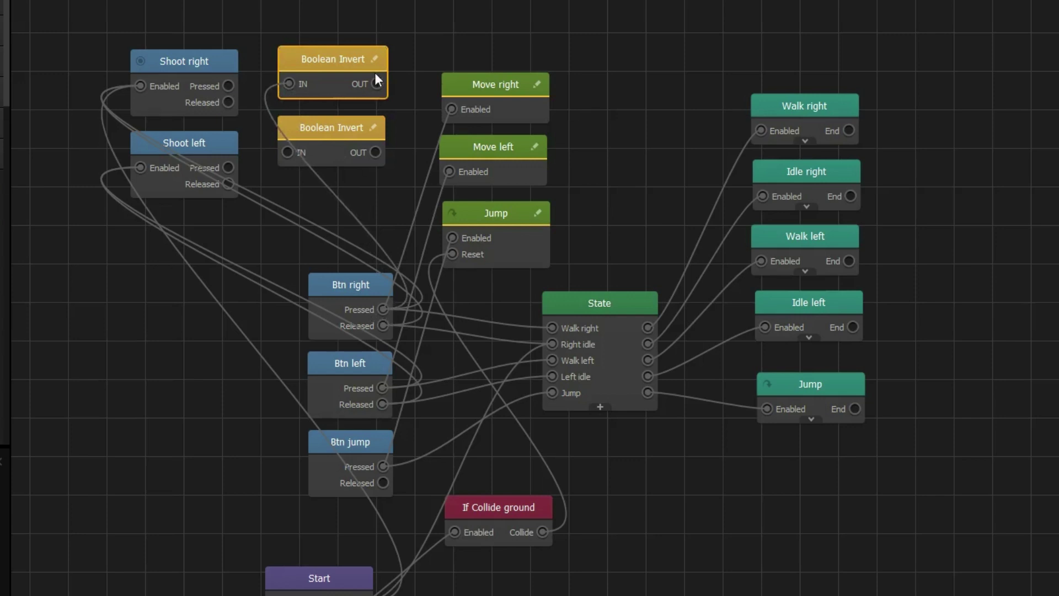
left_click_drag(377, 84, 141, 168)
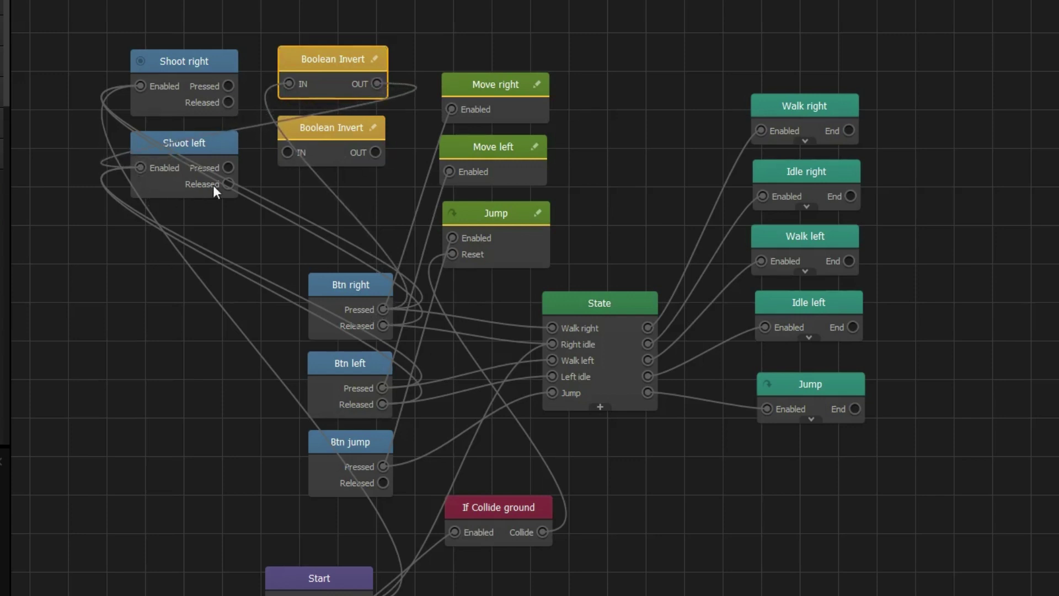
left_click_drag(287, 153, 382, 388)
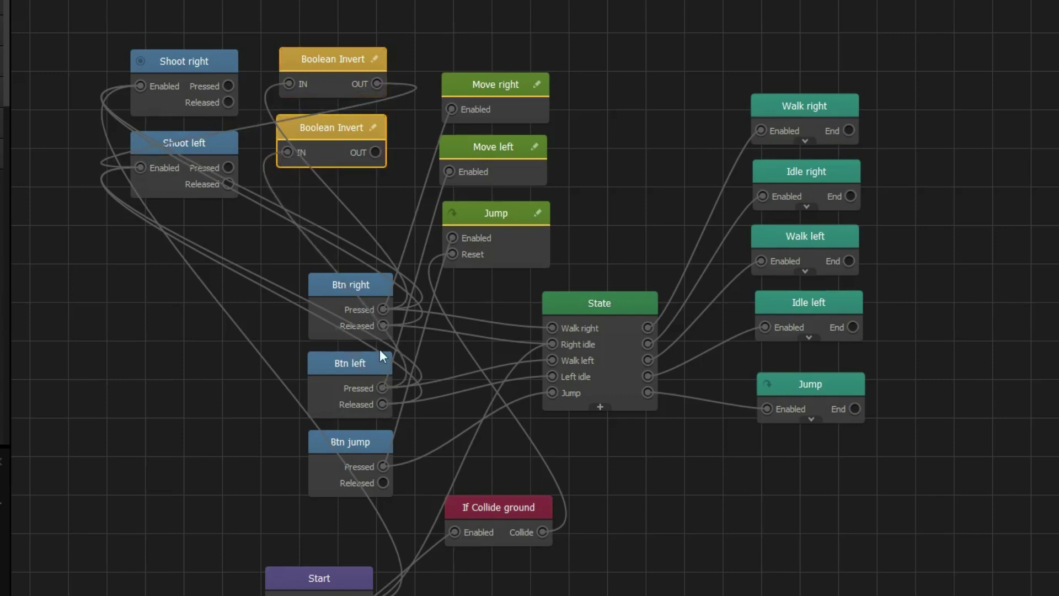
left_click_drag(375, 152, 139, 88)
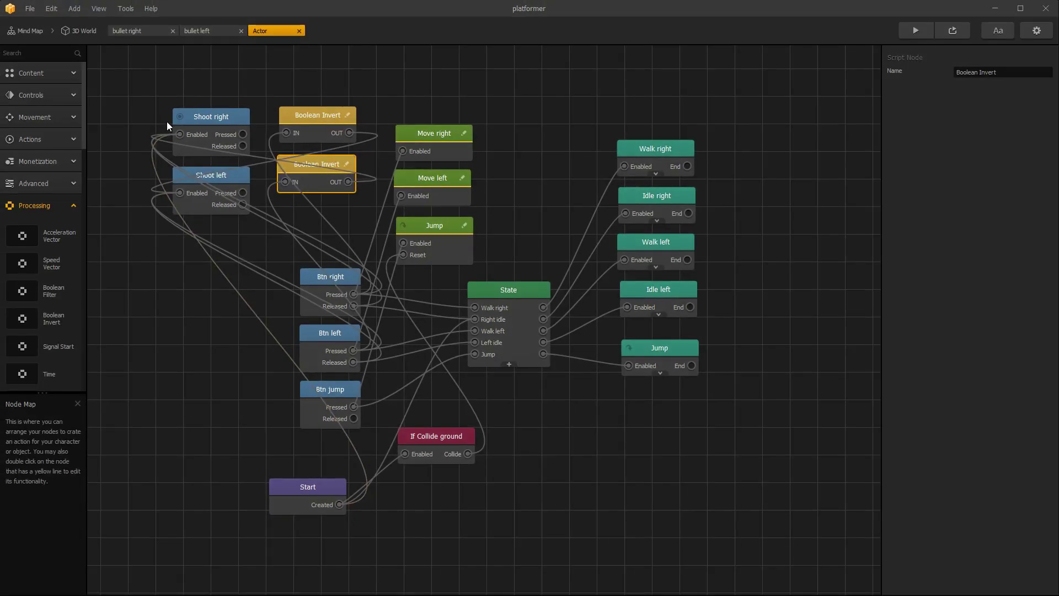
Step: Add a Spawn node from the Actions category and place it in the free space above the Move right node
left_click(55, 208)
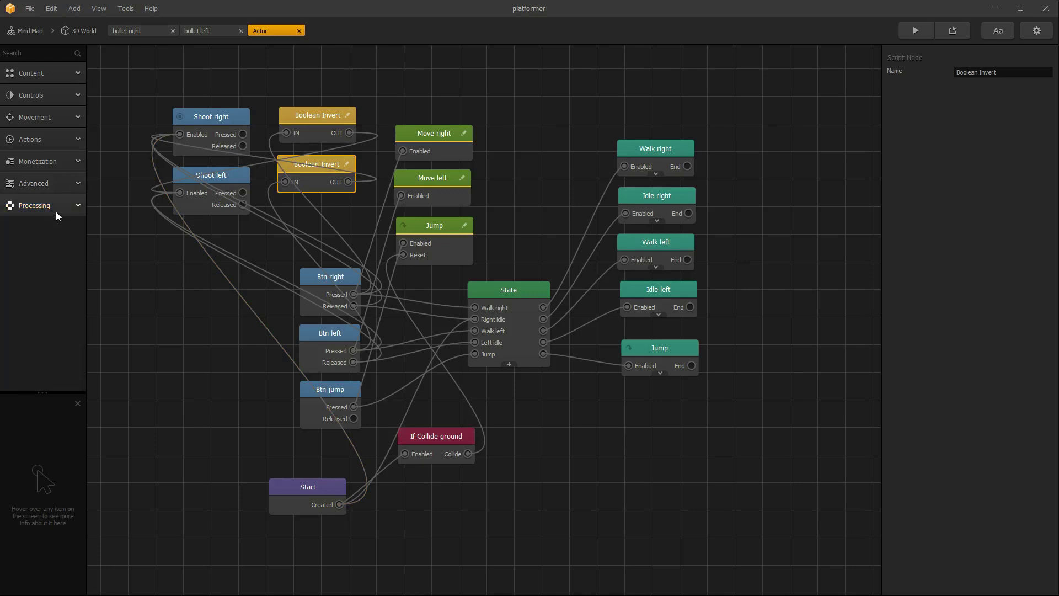
left_click(47, 142)
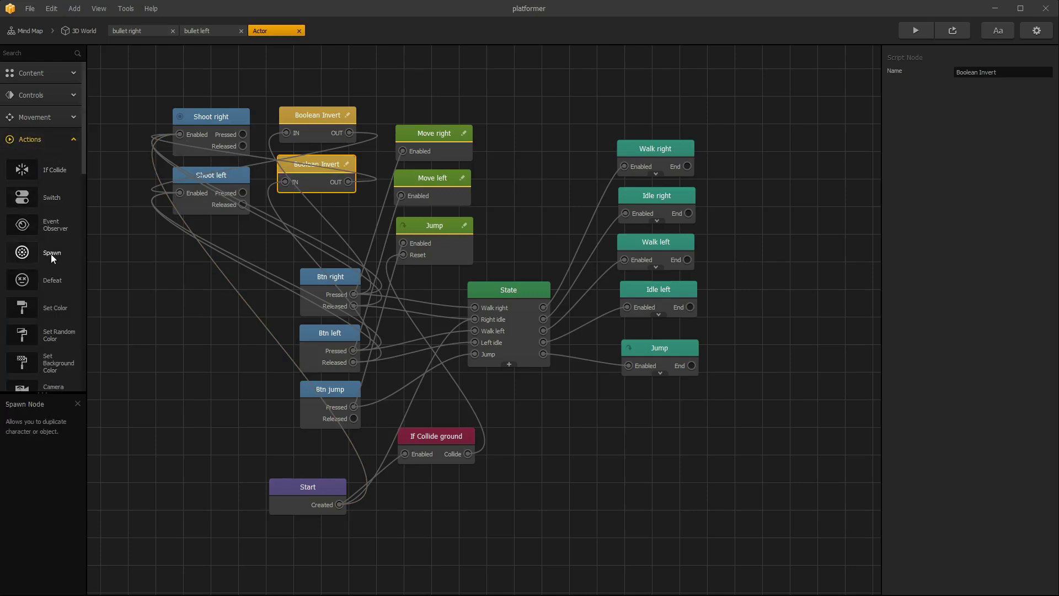
left_click_drag(410, 92, 405, 69)
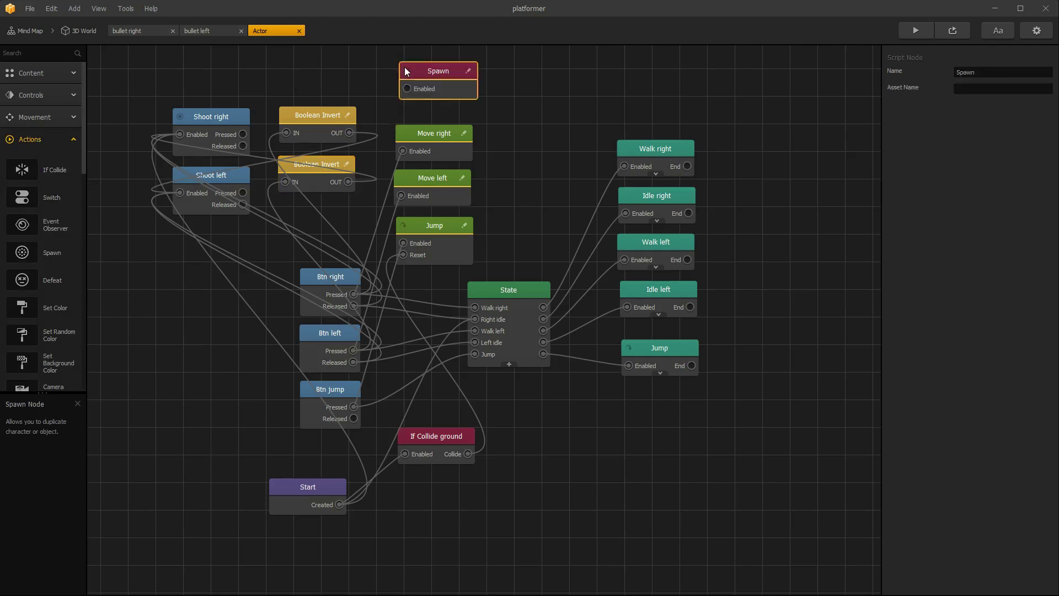
left_click(504, 134)
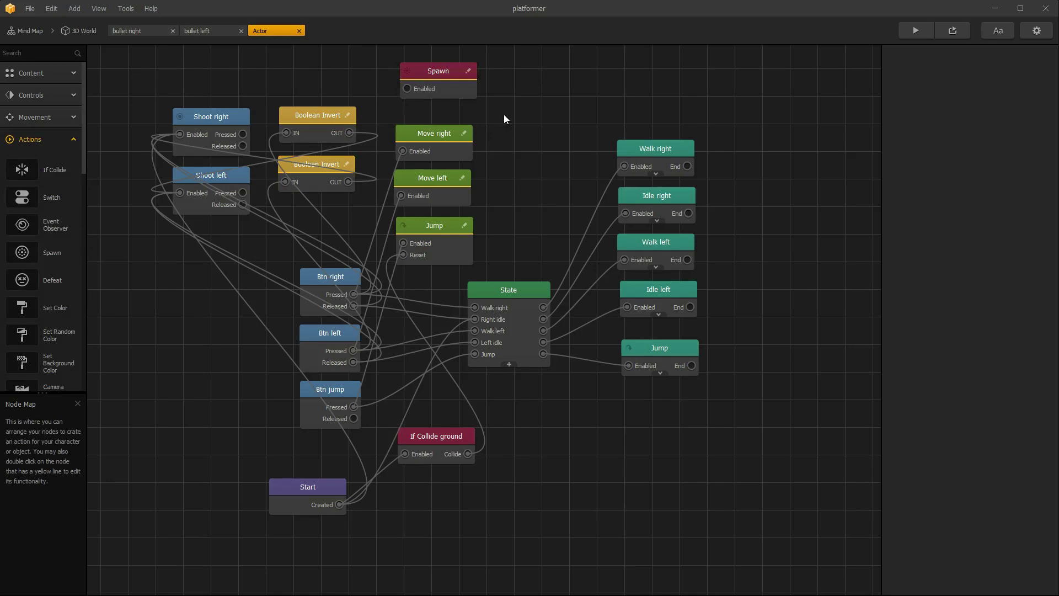
left_click_drag(504, 115, 535, 191)
left_click_drag(473, 148, 446, 112)
Step: Set both the Name and the Asset Name of the Spawn node to "bullet right"
left_click(997, 72)
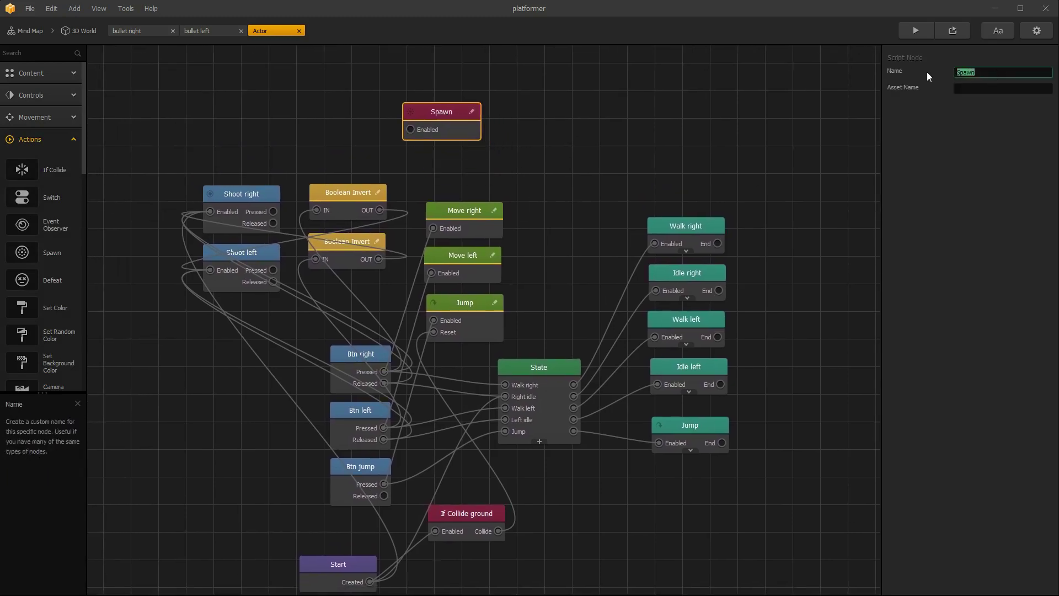
type("bullet ri")
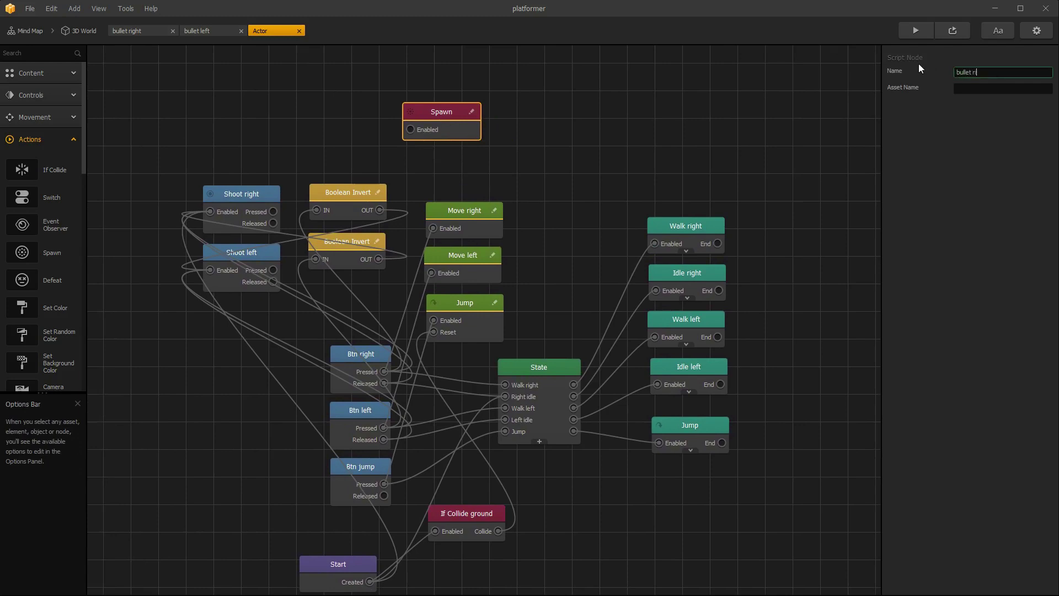
type("ght")
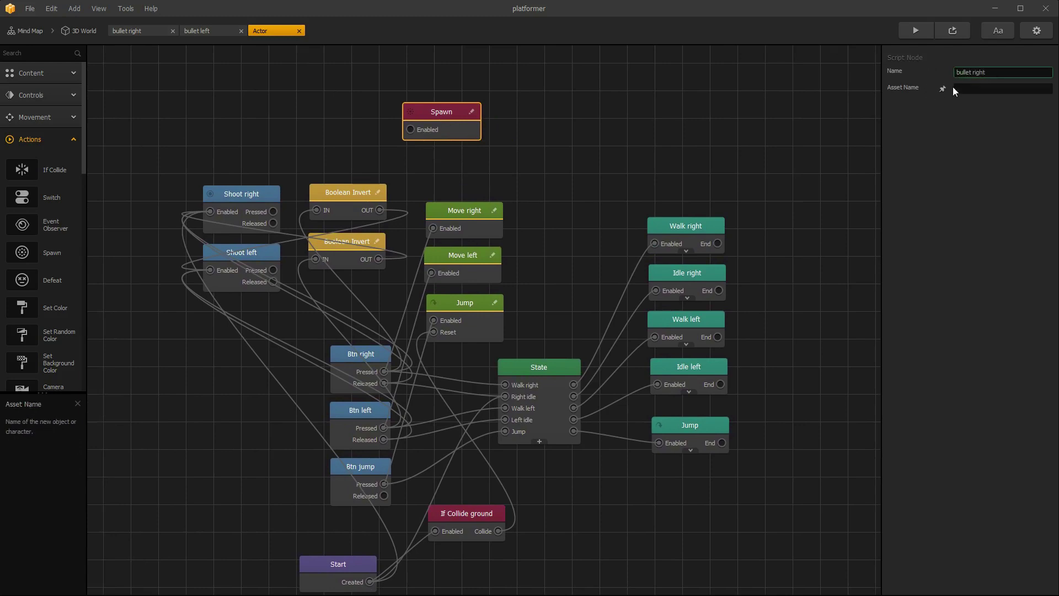
left_click(967, 89)
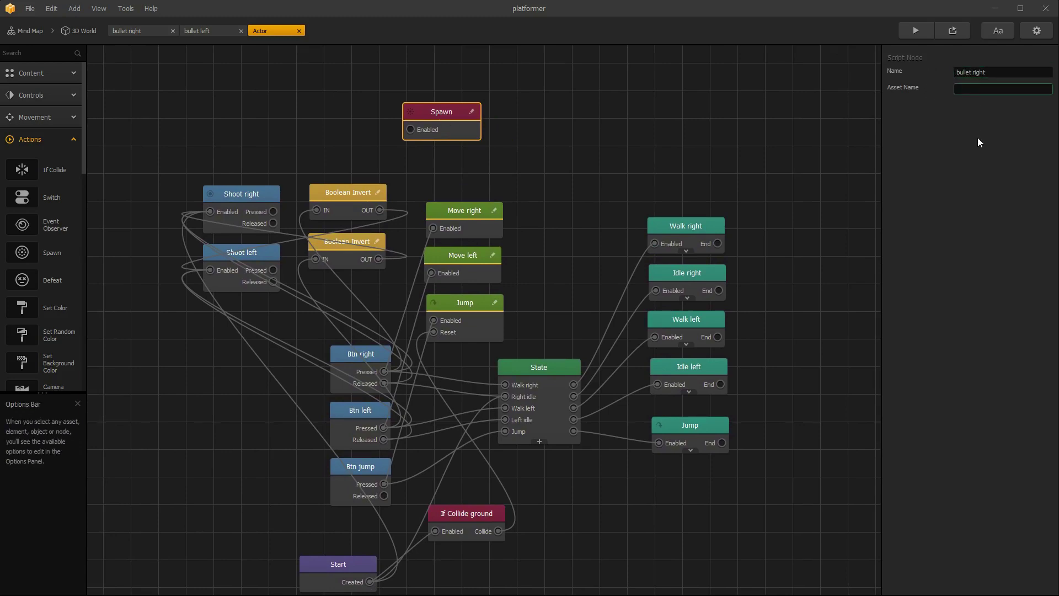
type("bullet right")
left_click(959, 166)
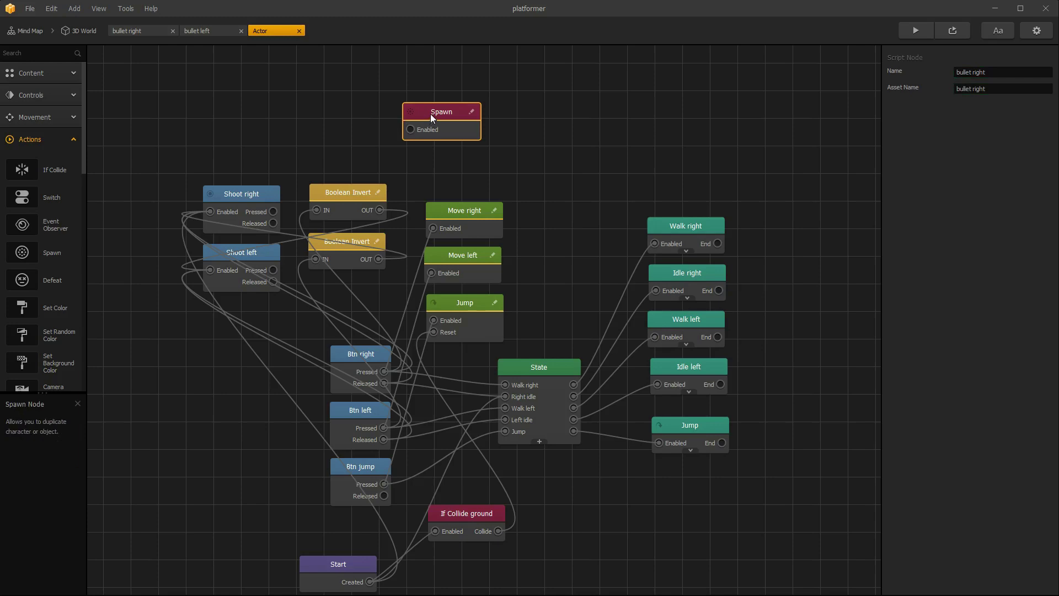
Step: Move the bullet right Spawn node up slightly, duplicate it and place the copy directly below the original
left_click_drag(430, 114, 429, 94)
key("ctrl+d")
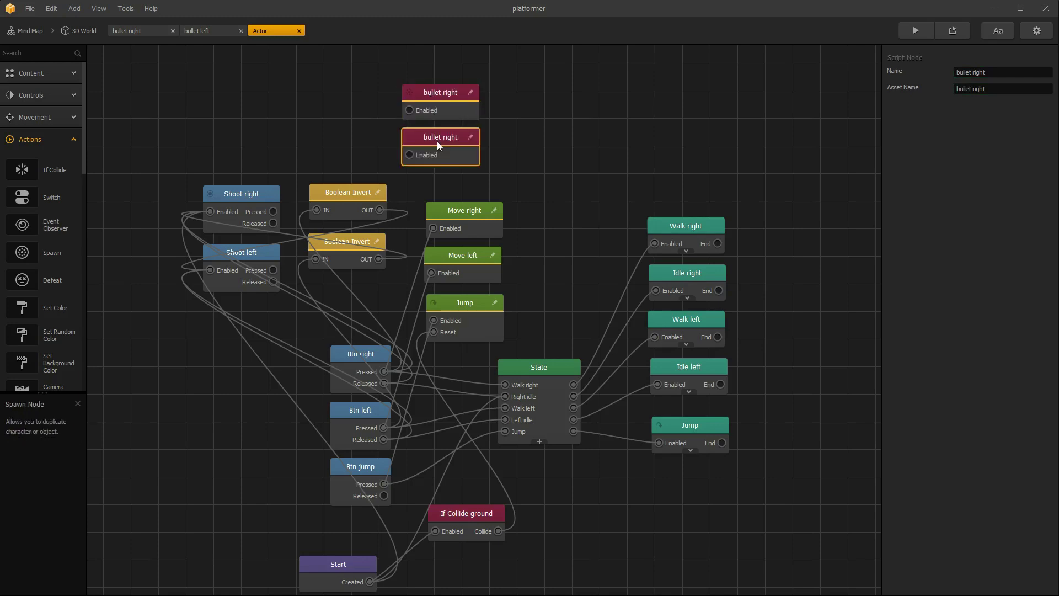
left_click(438, 142)
Step: Change the copied Spawn node's Name and Asset Name to "bullet left"
left_click(980, 72)
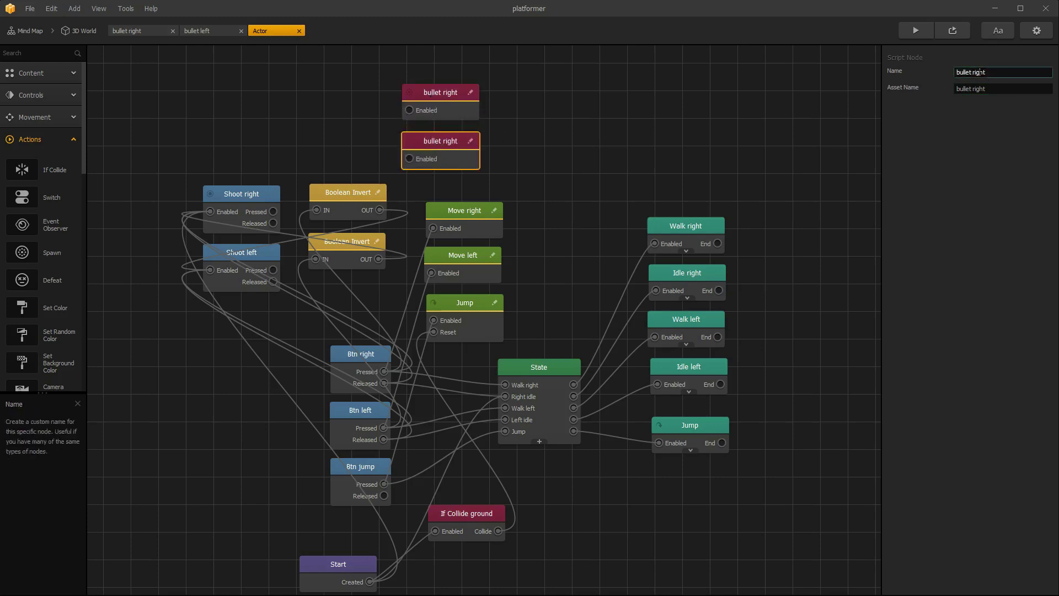
double_click(979, 72)
type("lef")
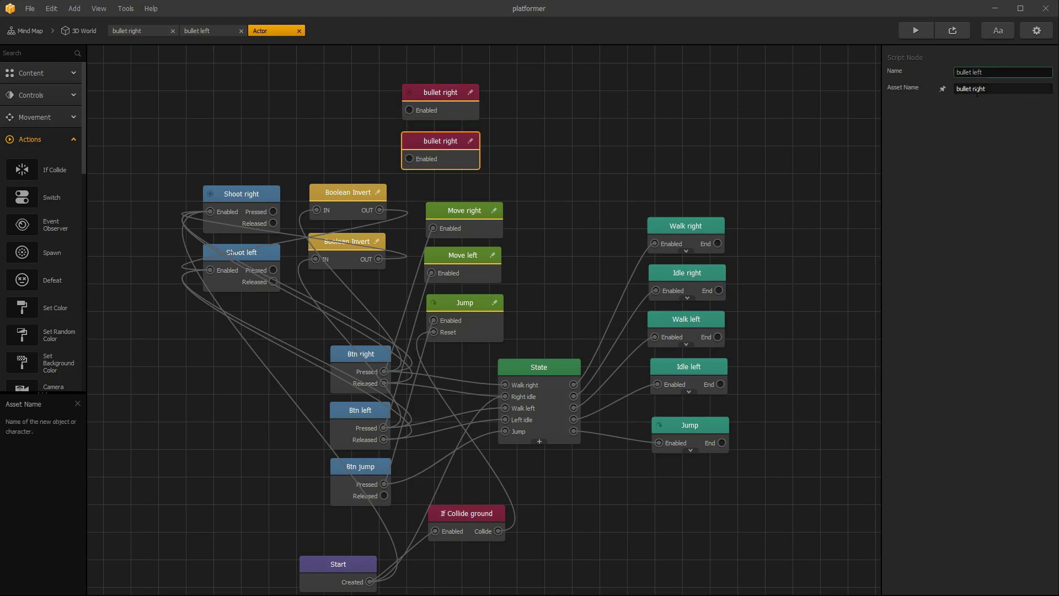
double_click(1050, 89)
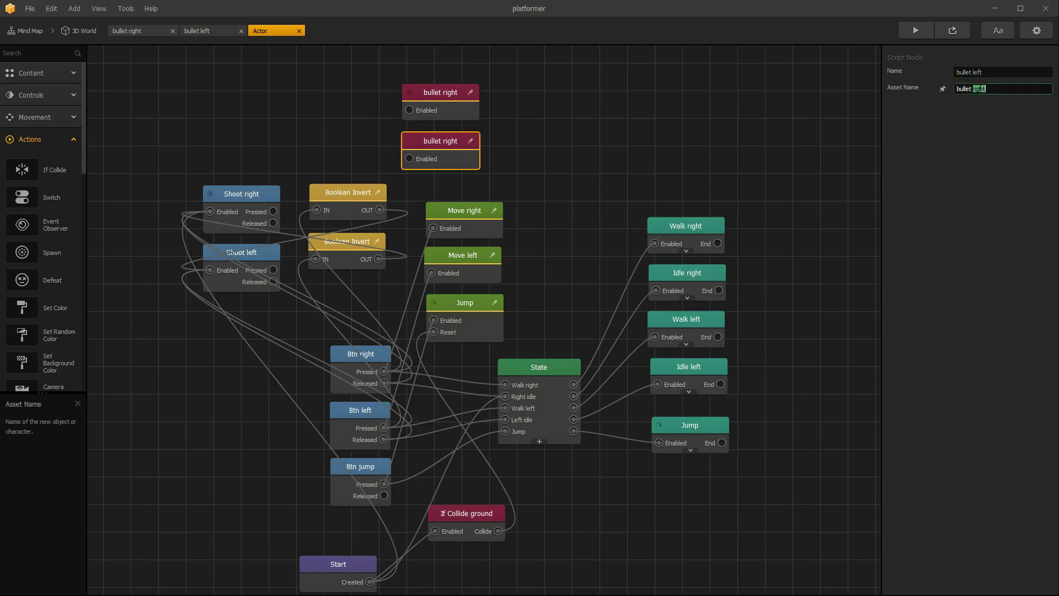
type("left")
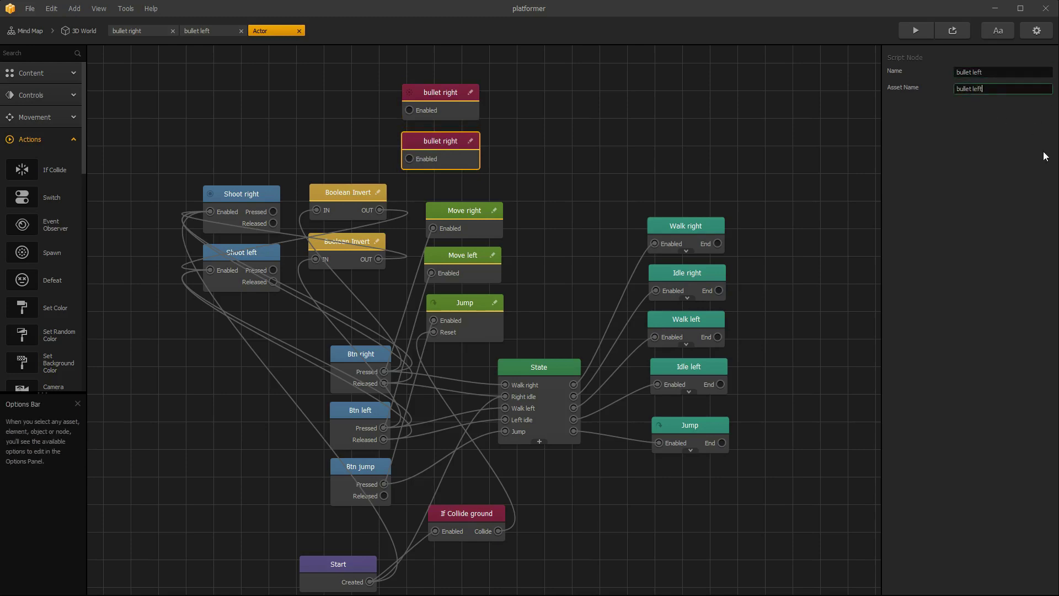
key("Return")
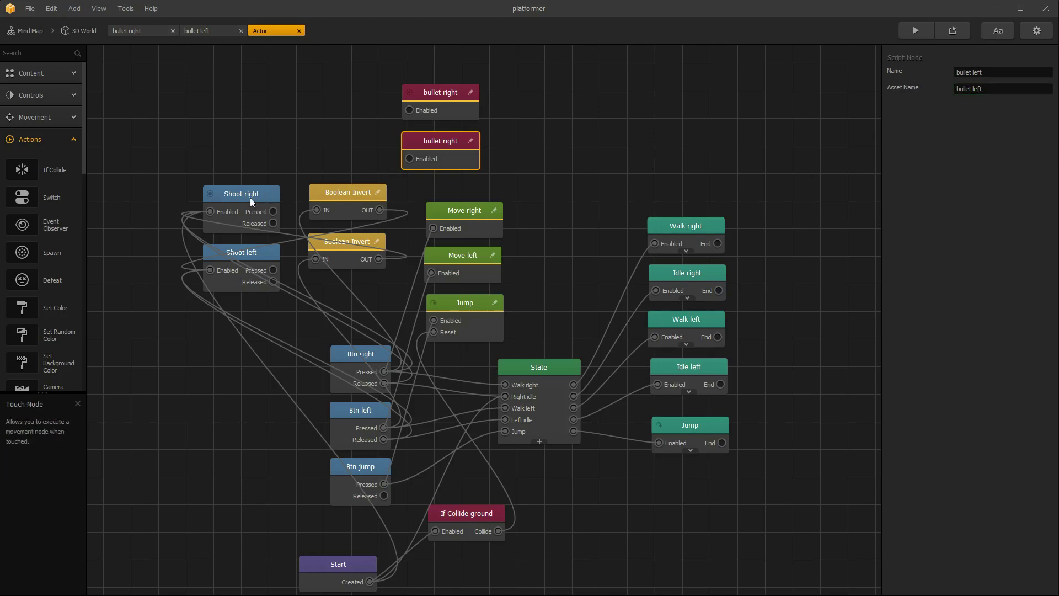
Step: Connect Shoot right's Pressed output to bullet right's Enabled input and Shoot left's Pressed output to bullet left's Enabled input
left_click(269, 219)
left_click_drag(272, 213, 409, 110)
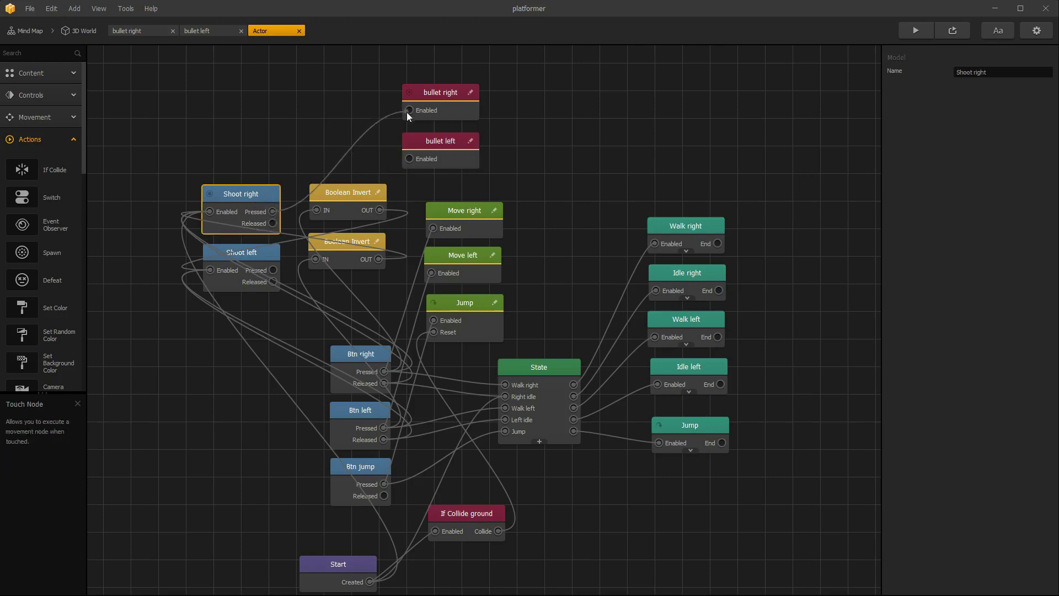
left_click(272, 271)
left_click_drag(379, 187, 411, 159)
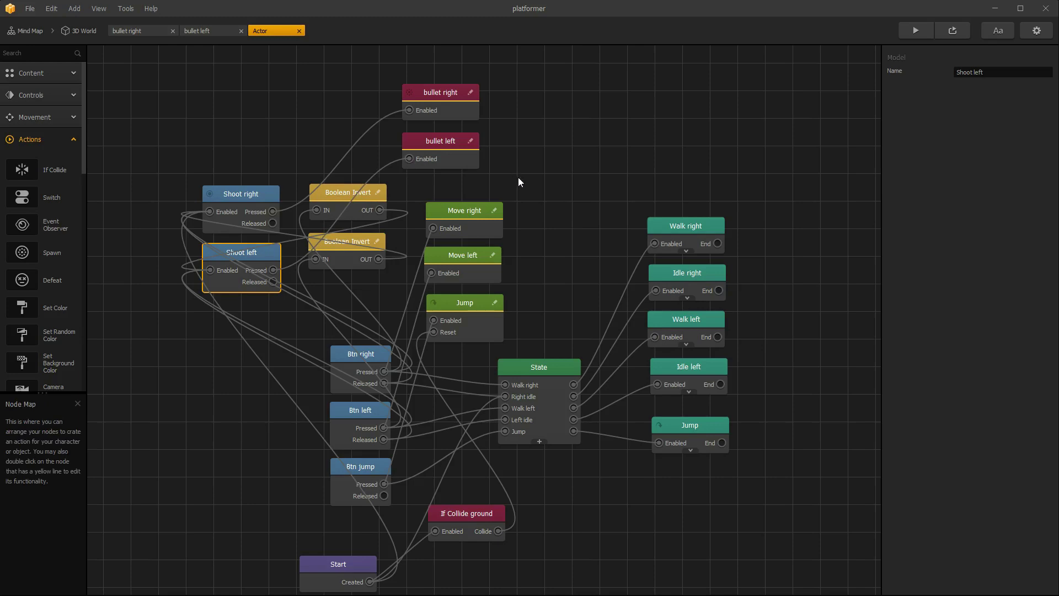
Step: Preview the game, testing shooting while the character walks right, walks left and jumps, and close the preview
scroll(518, 178, "down", 1)
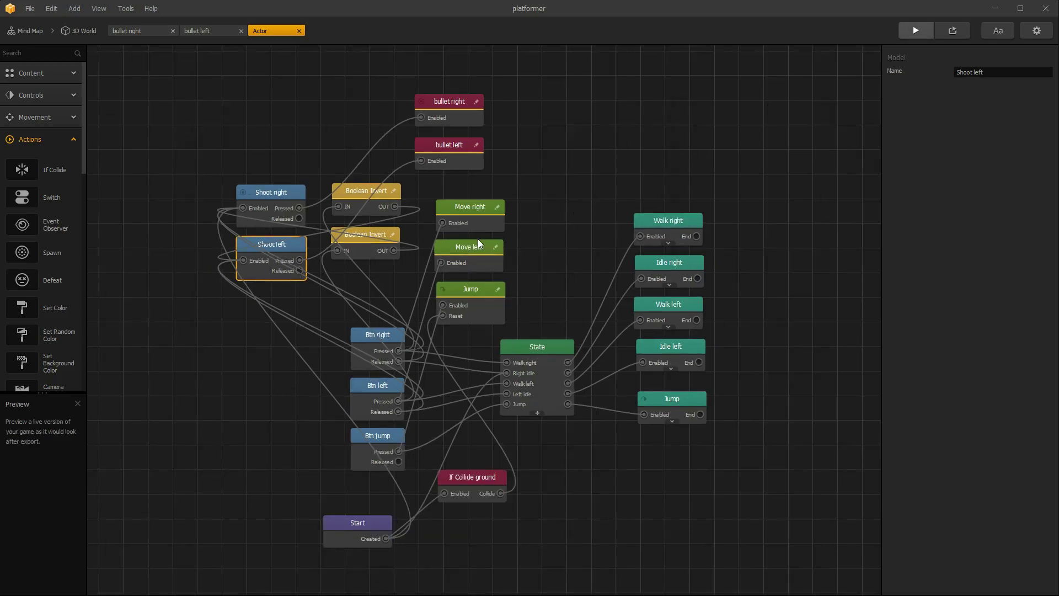
key("space")
key("space")
key("space")
key("space")
key("space")
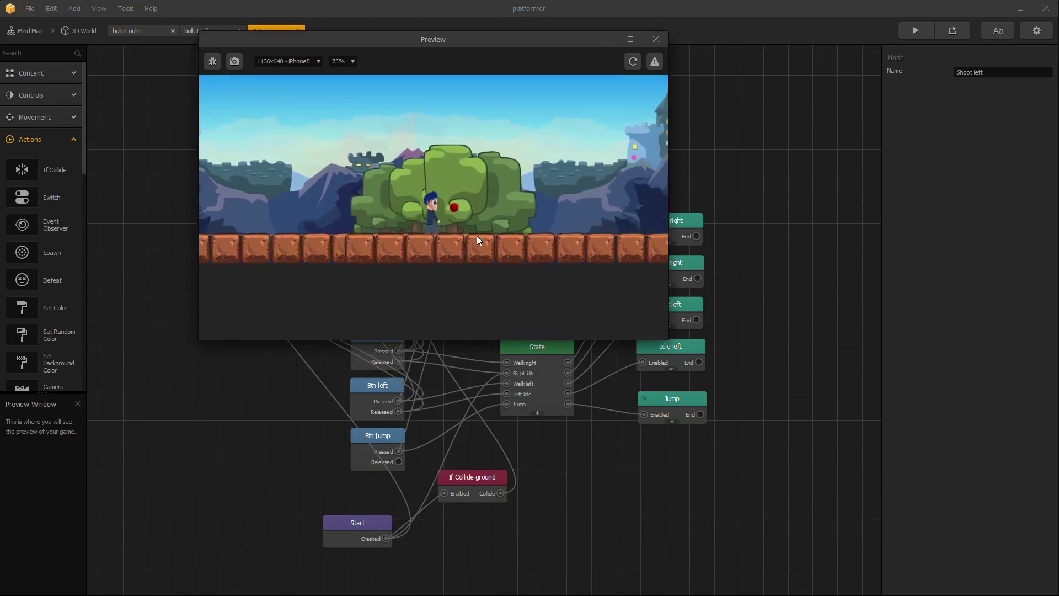
key("Right")
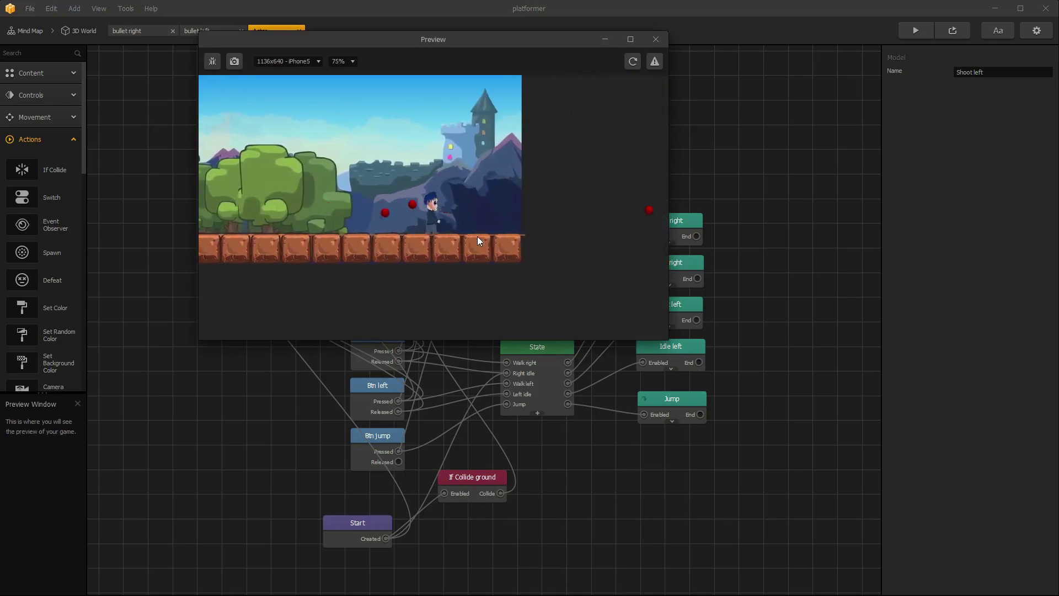
key("Up")
key("Left")
key("space")
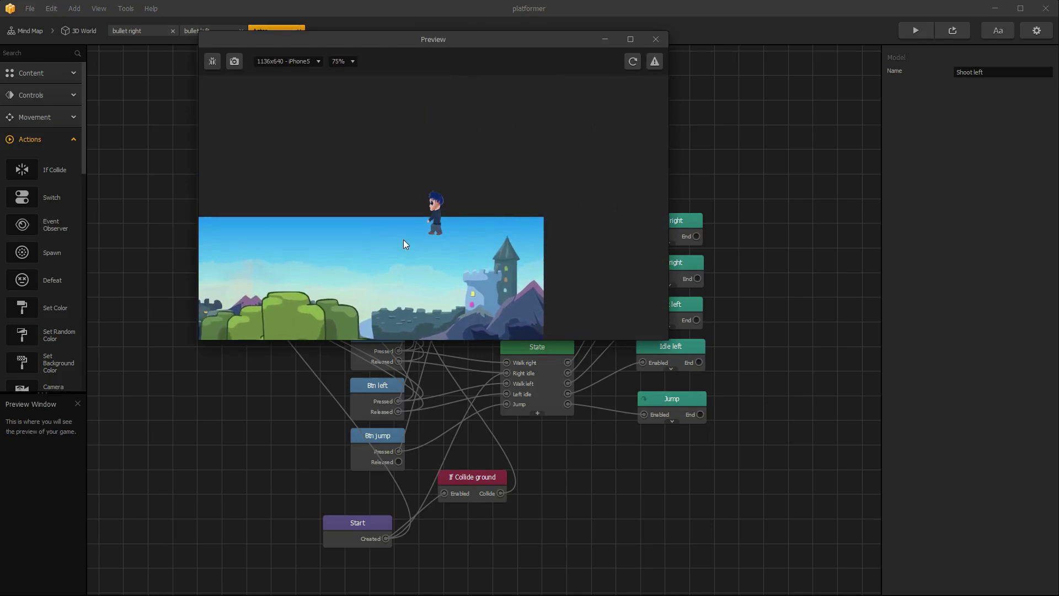
key("space")
key("Right")
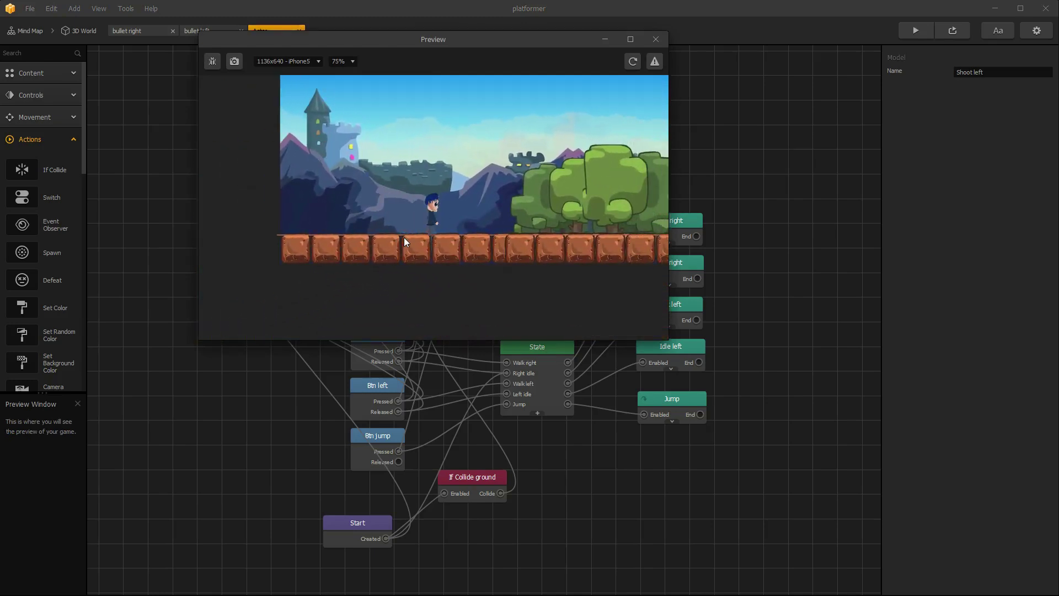
key("space")
key("Left")
key("Right")
key("space")
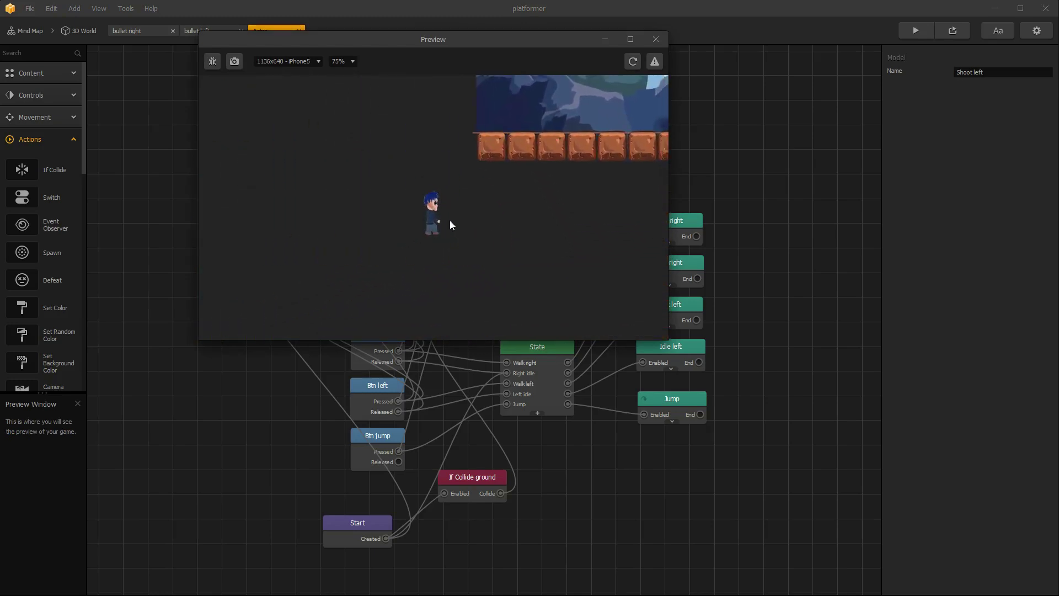
left_click(654, 39)
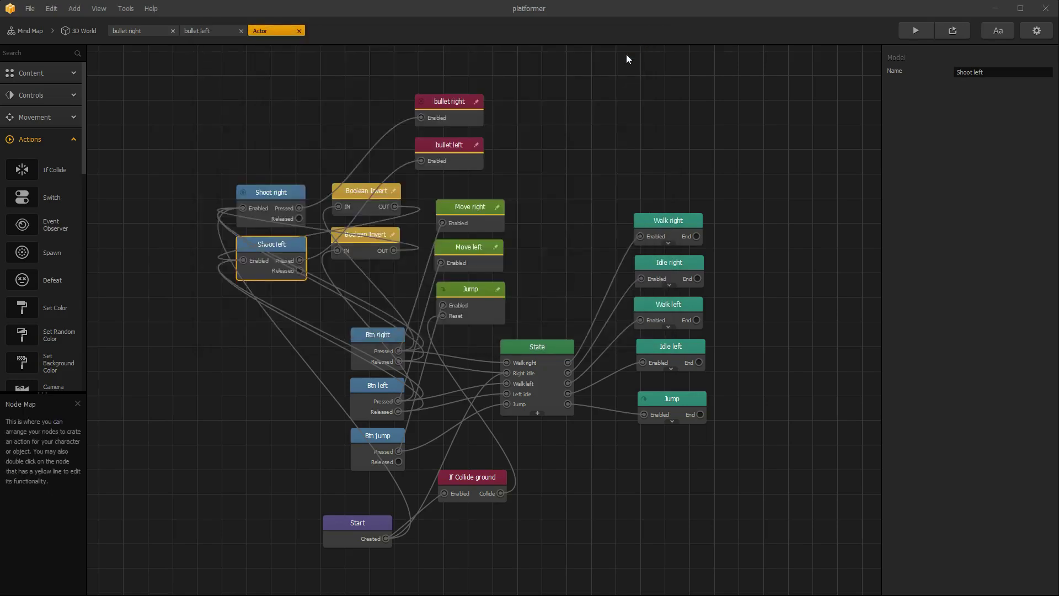
Step: In the Spawn nodes' scripts, change setPosition's pos.x to pos.x+1 for bullet right and to pos.x-1 for bullet left
left_click(450, 100)
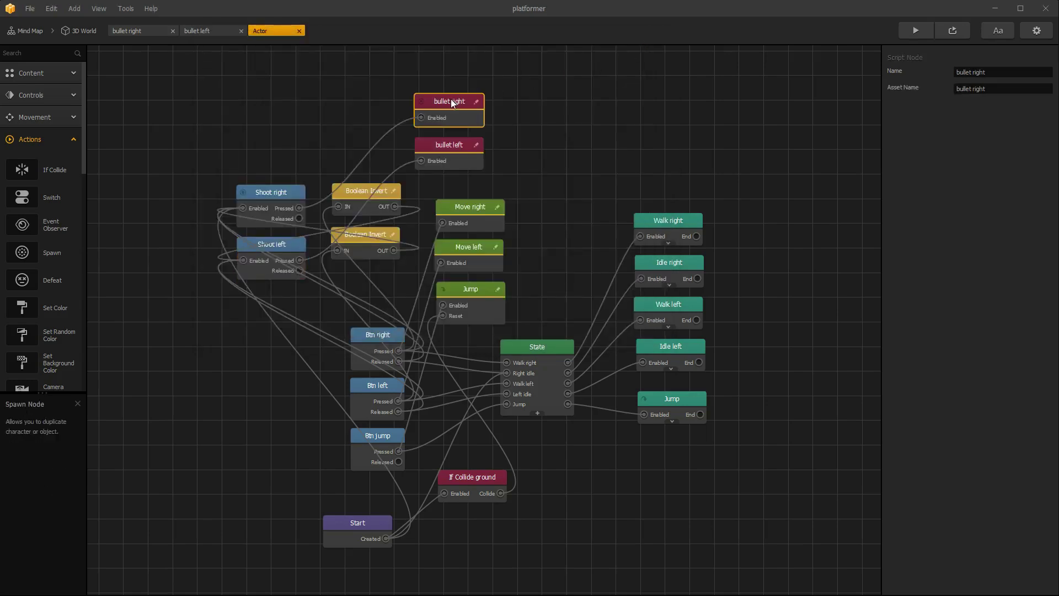
left_click(476, 101)
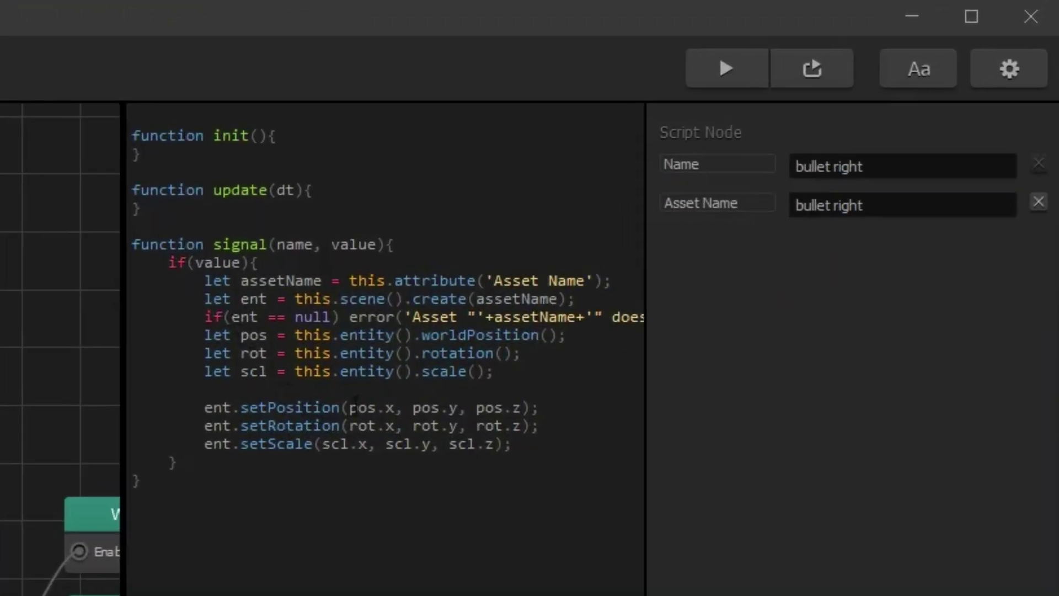
left_click(382, 415)
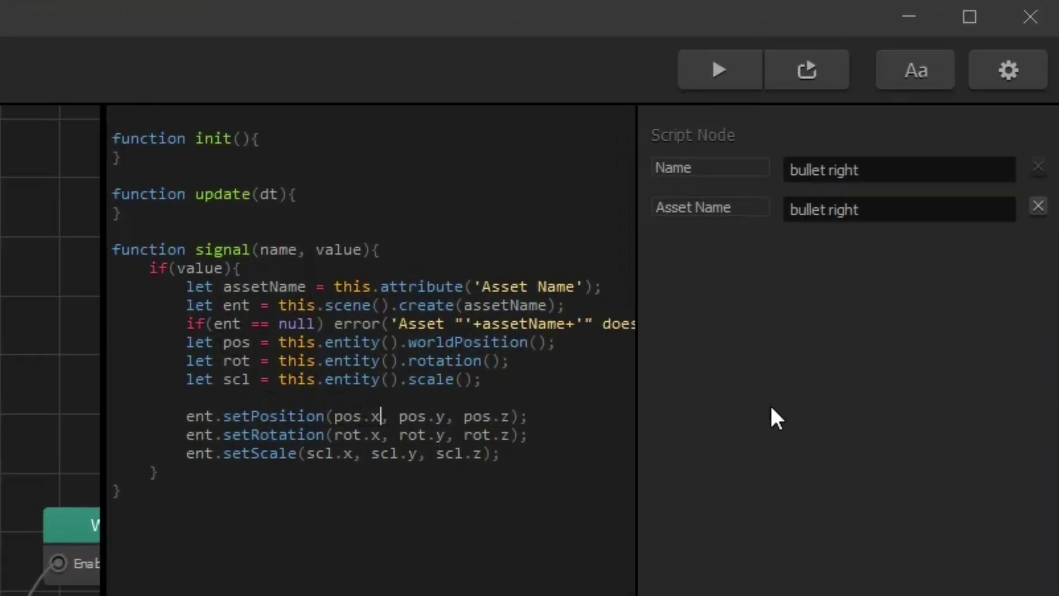
type("+1")
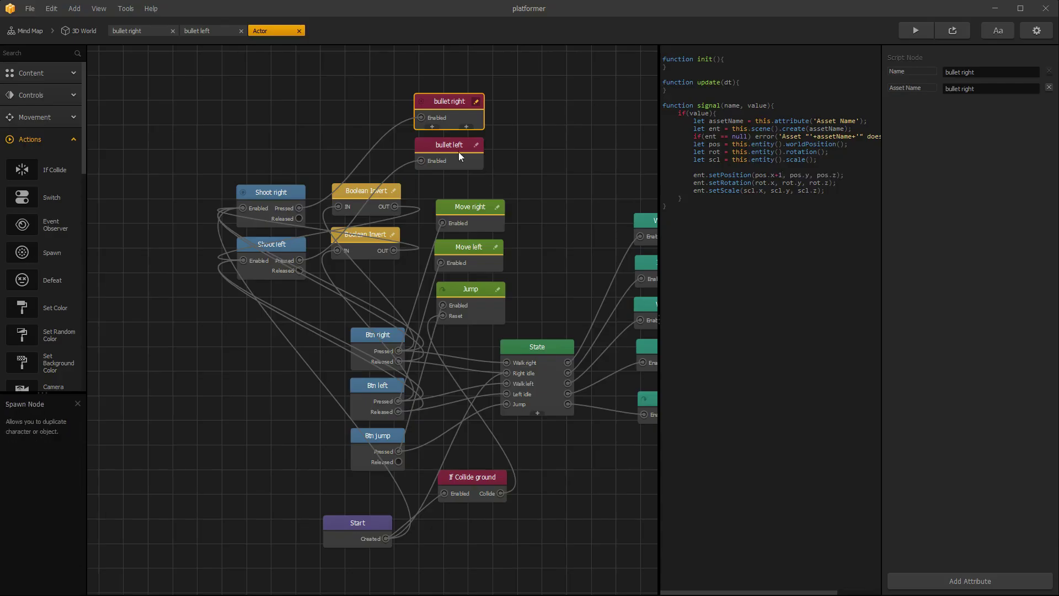
left_click(456, 147)
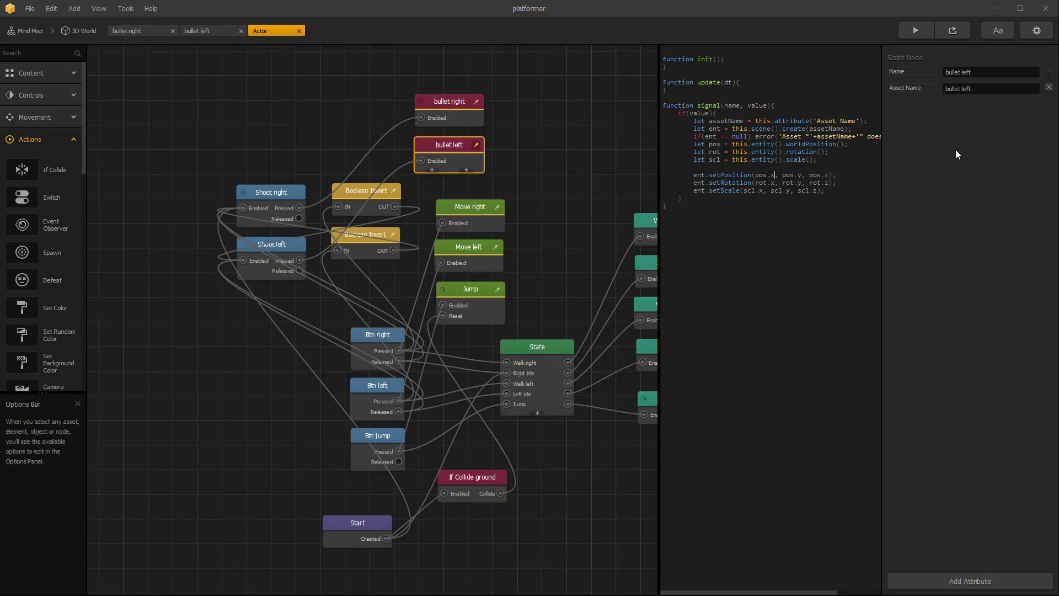
type("-1")
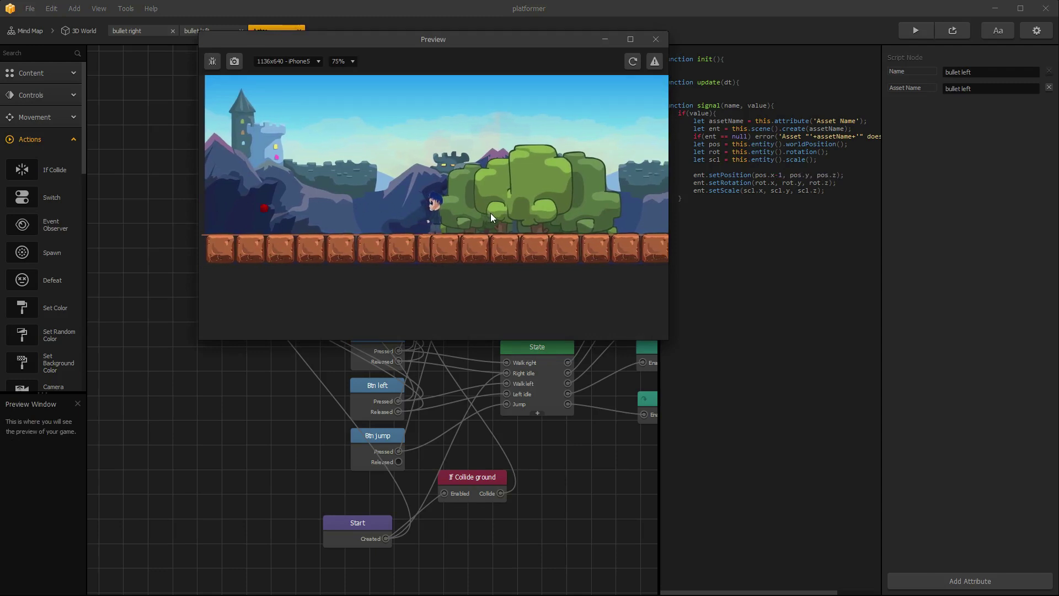
Step: Test shooting in the preview while the character faces right and left, and close the preview
key("Right")
key("space")
key("space")
key("space")
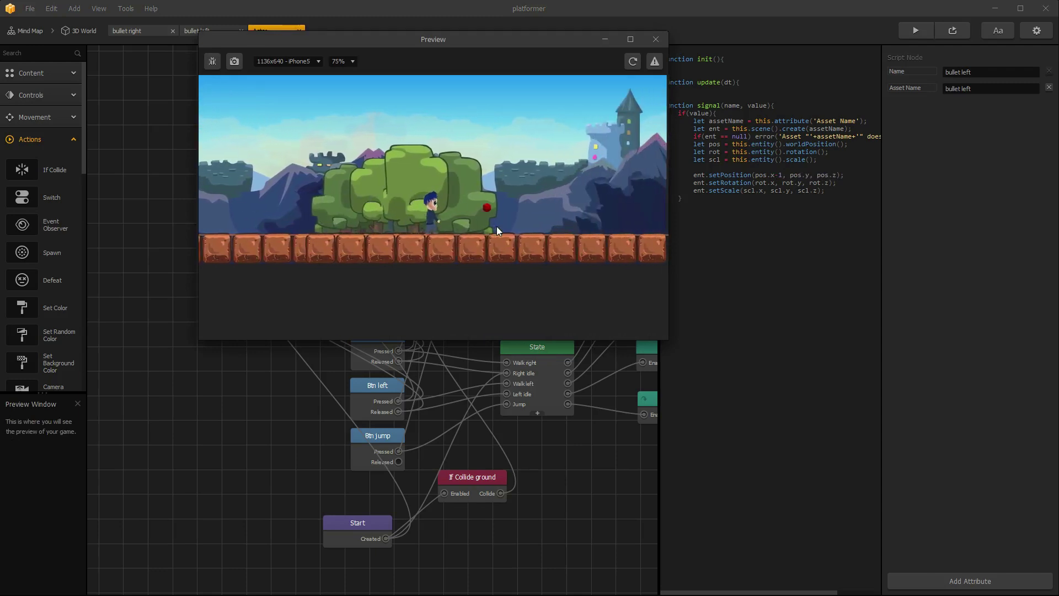
key("Right")
key("Left")
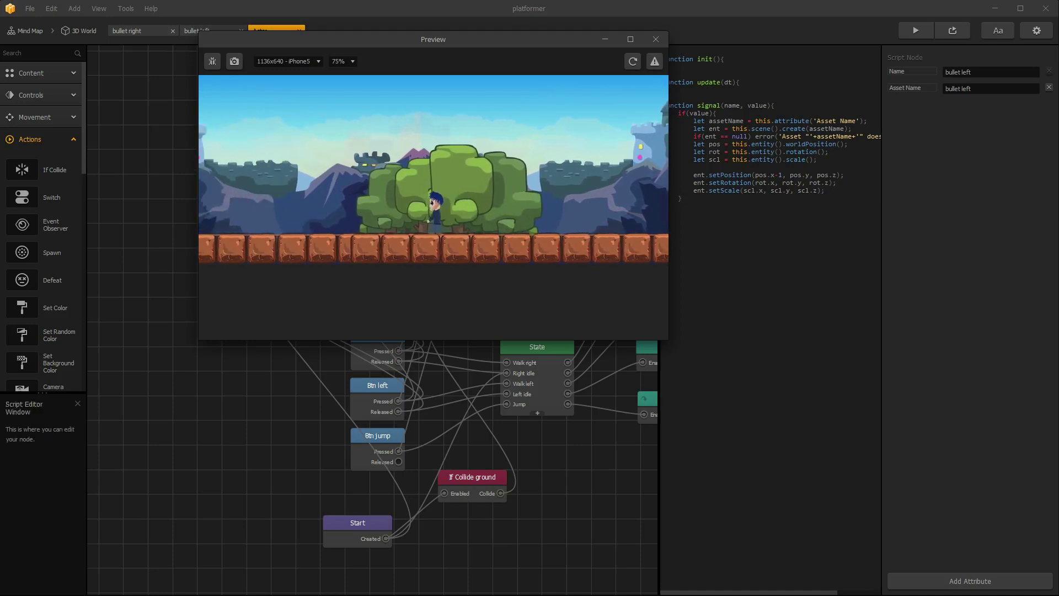
left_click(656, 40)
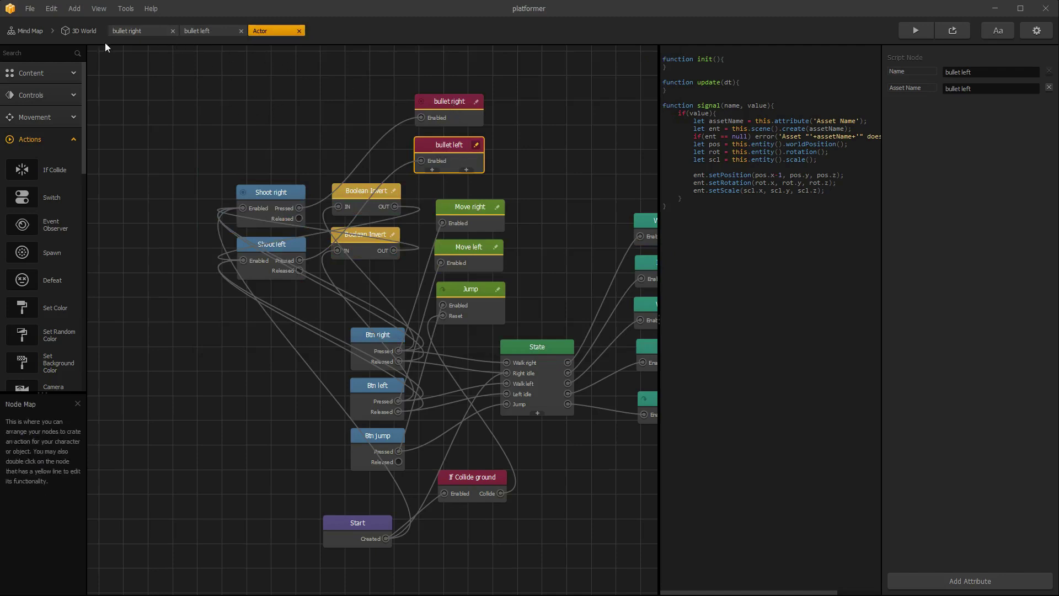
Step: In the bullet right asset, set the 3D Model's scale to 0.2 on X, Y and Z
left_click(148, 31)
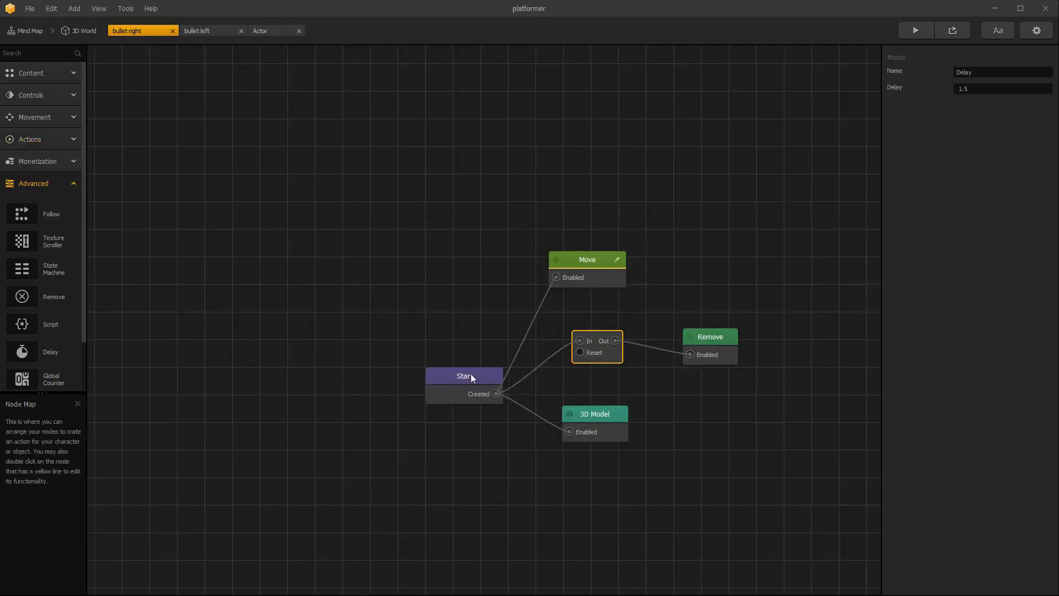
left_click(574, 417)
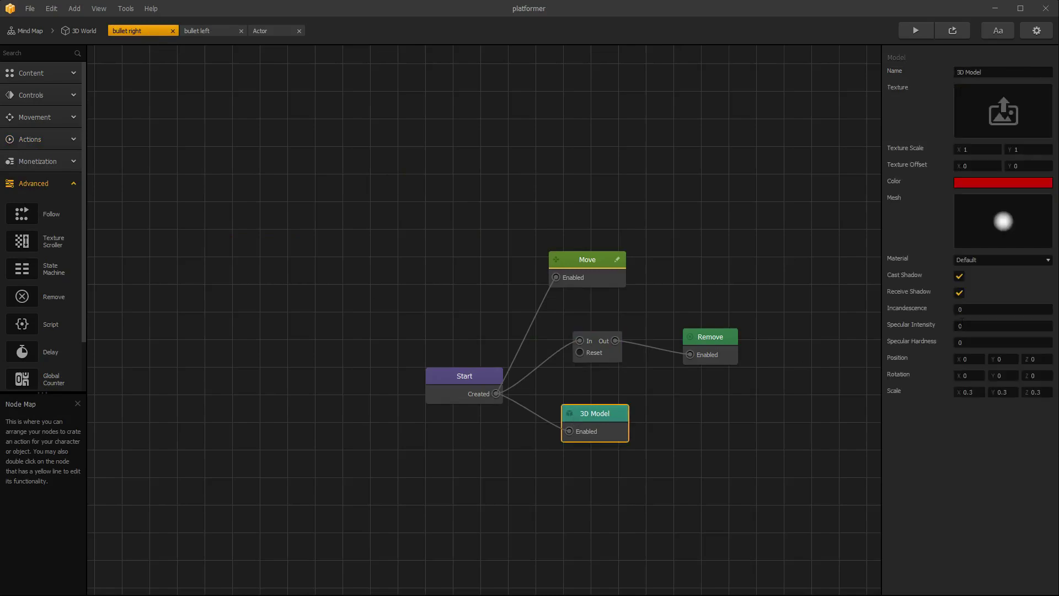
left_click(973, 391)
key("BackSpace")
type("2")
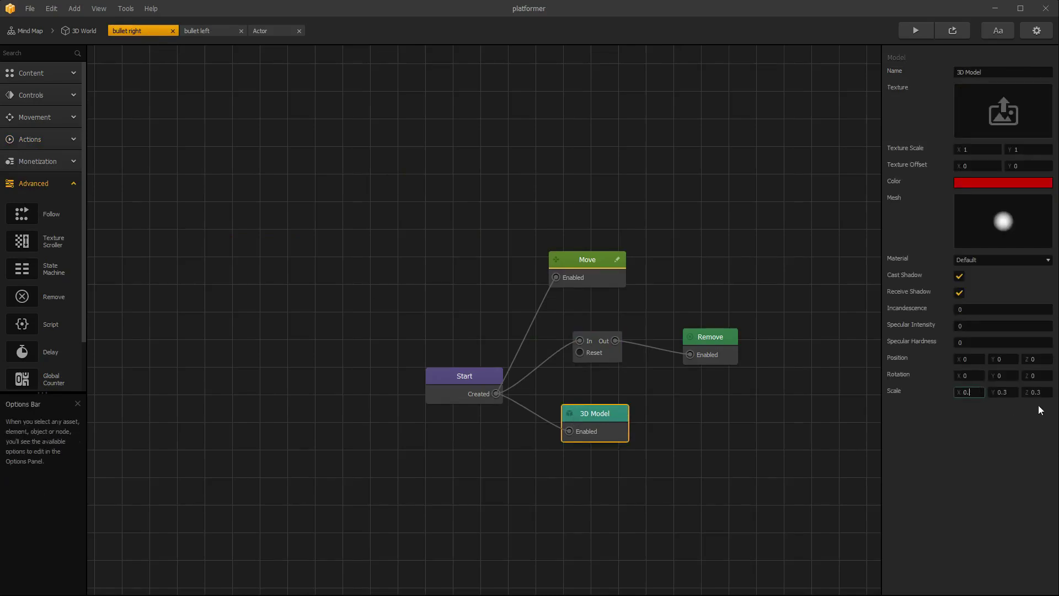
key("Tab")
key("Tab")
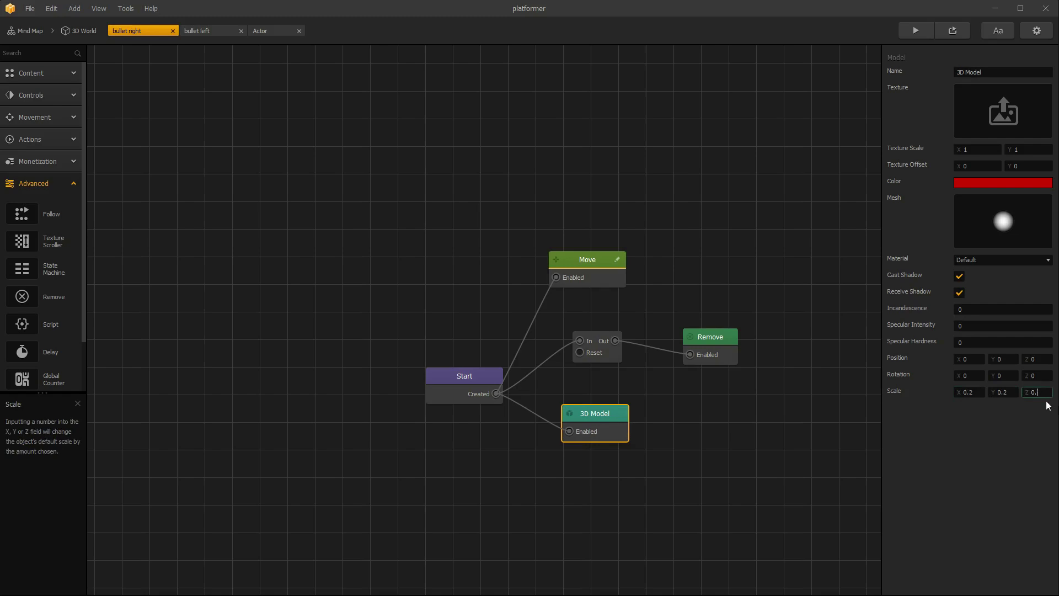
left_click(704, 404)
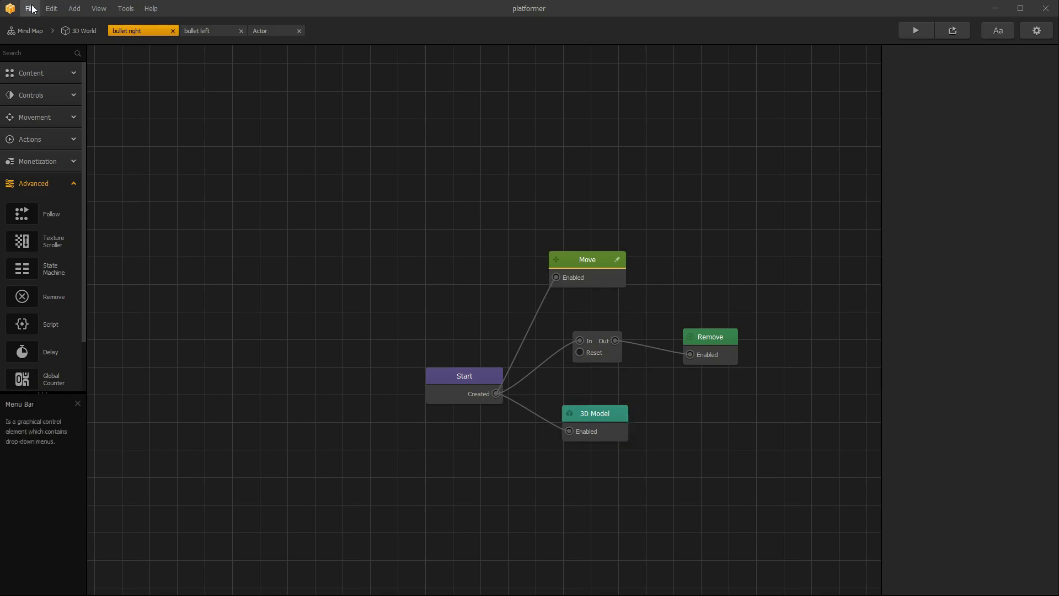
Step: In the bullet left asset, set the 3D Model's scale to 0.2 on all three axes and check the bullets in a preview
left_click(204, 31)
left_click(484, 388)
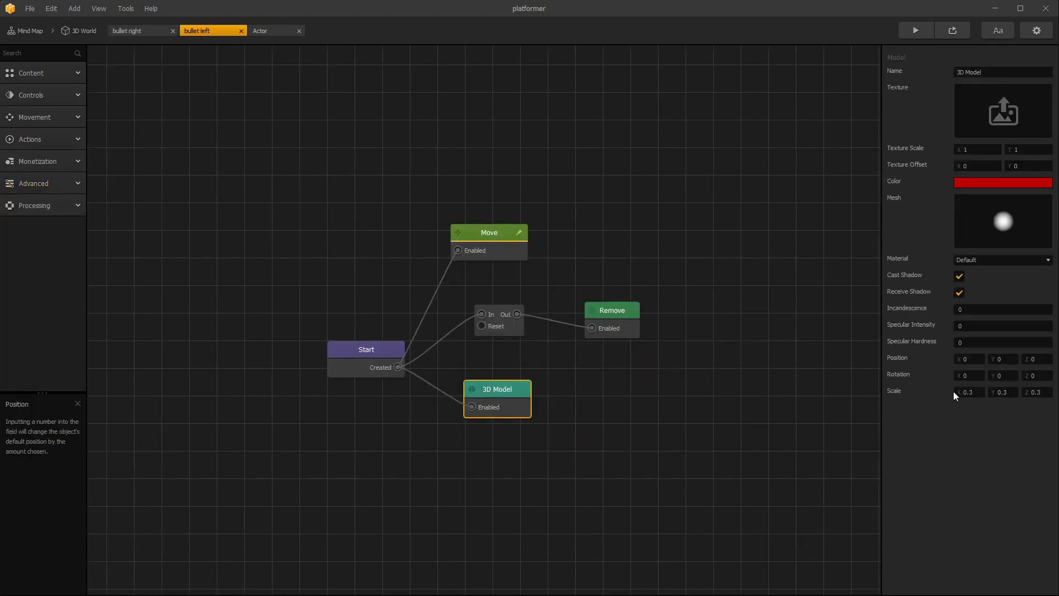
left_click(971, 391)
key("BackSpace")
type("2")
left_click(1014, 392)
key("BackSpace")
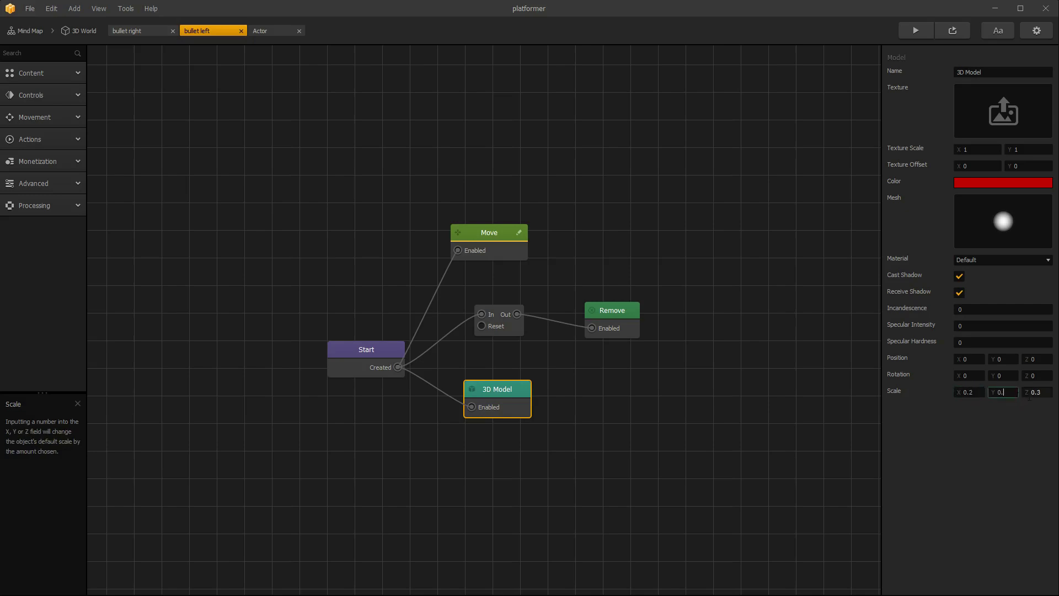
type("2")
left_click(1038, 392)
key("BackSpace")
key("Return")
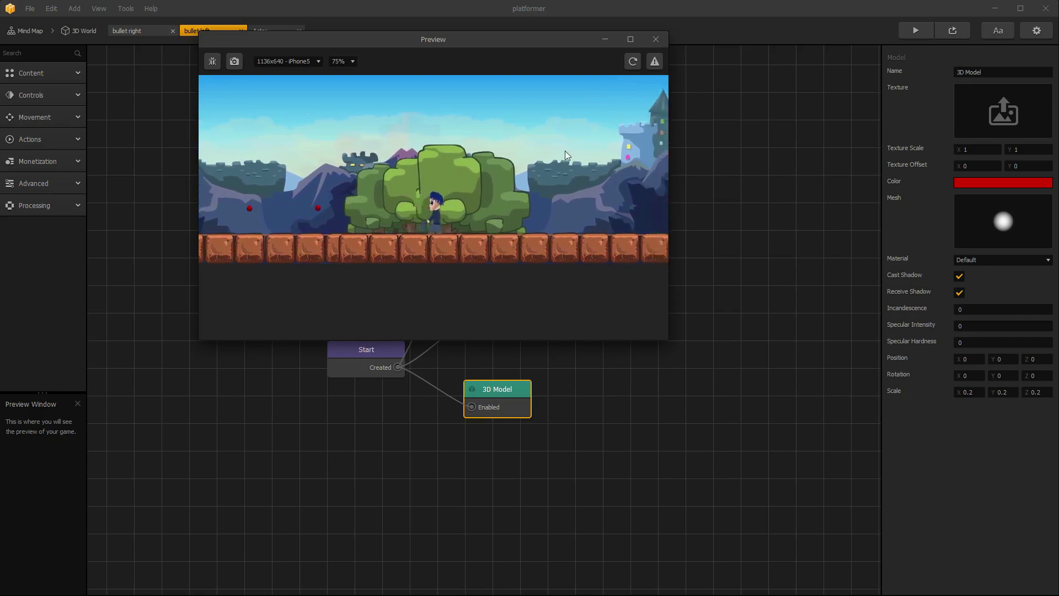
left_click(655, 39)
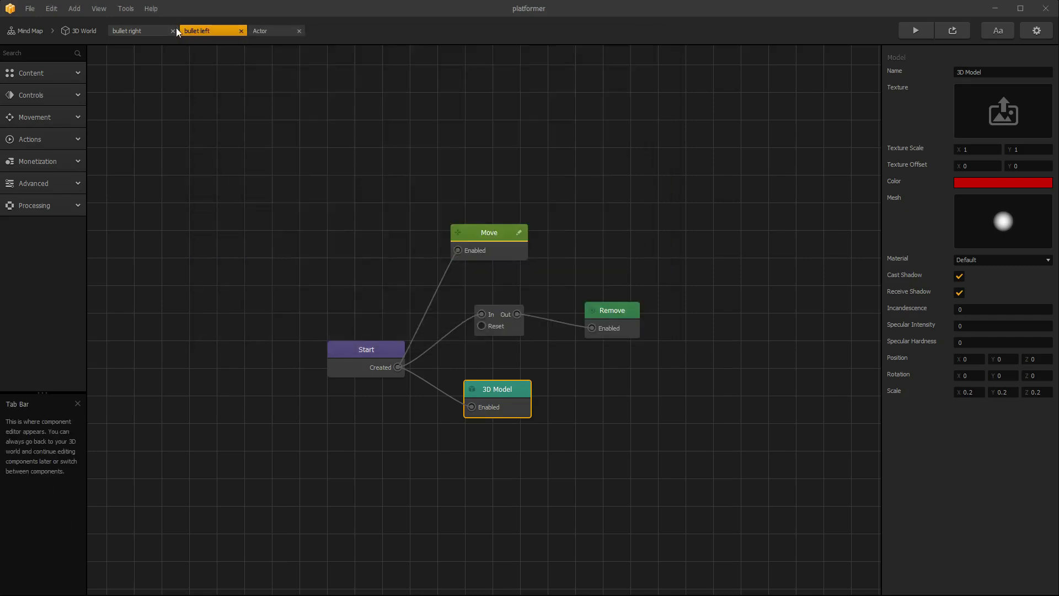
Step: In the Actor's spawn scripts, change setPosition to pos.x-1.5 for bullet left and pos.x+1.5 for bullet right
left_click(272, 31)
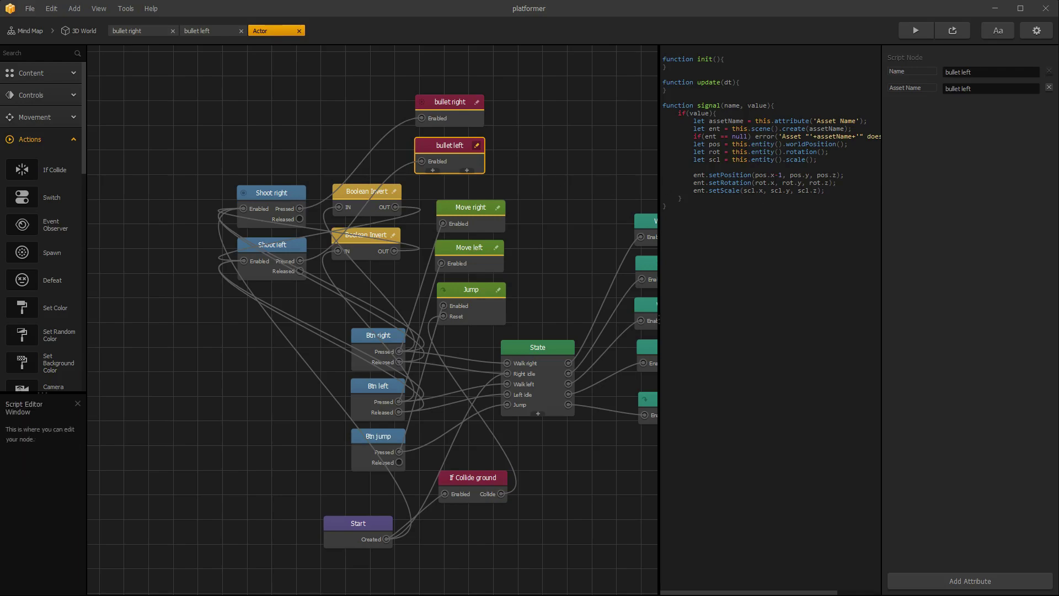
type(".5")
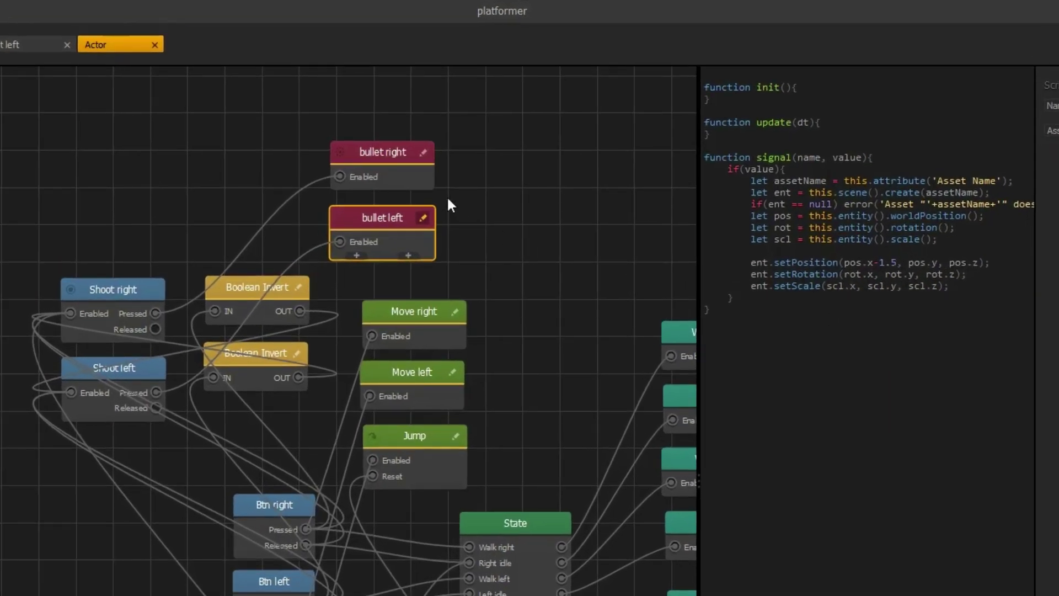
left_click(389, 161)
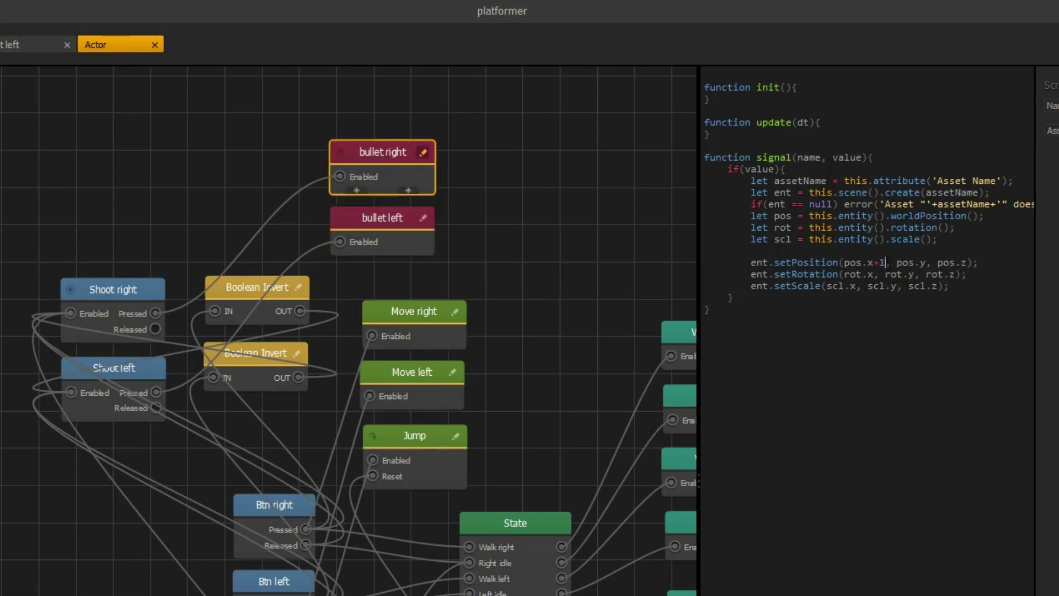
type(".5")
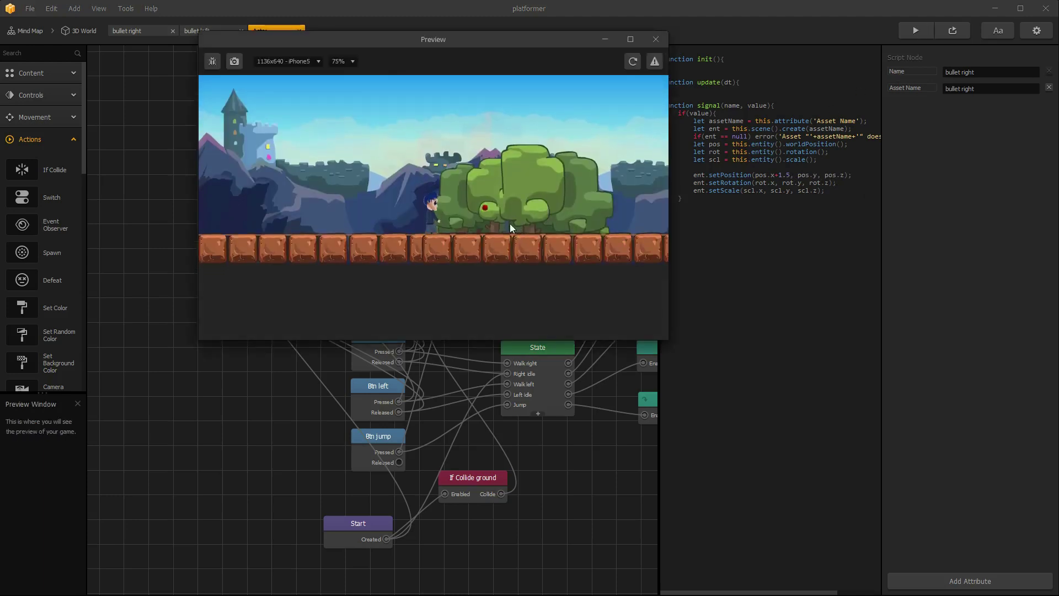
Step: Preview the game and test shooting several bullets to the right and to the left
key("Right")
key("space")
key("space")
key("space")
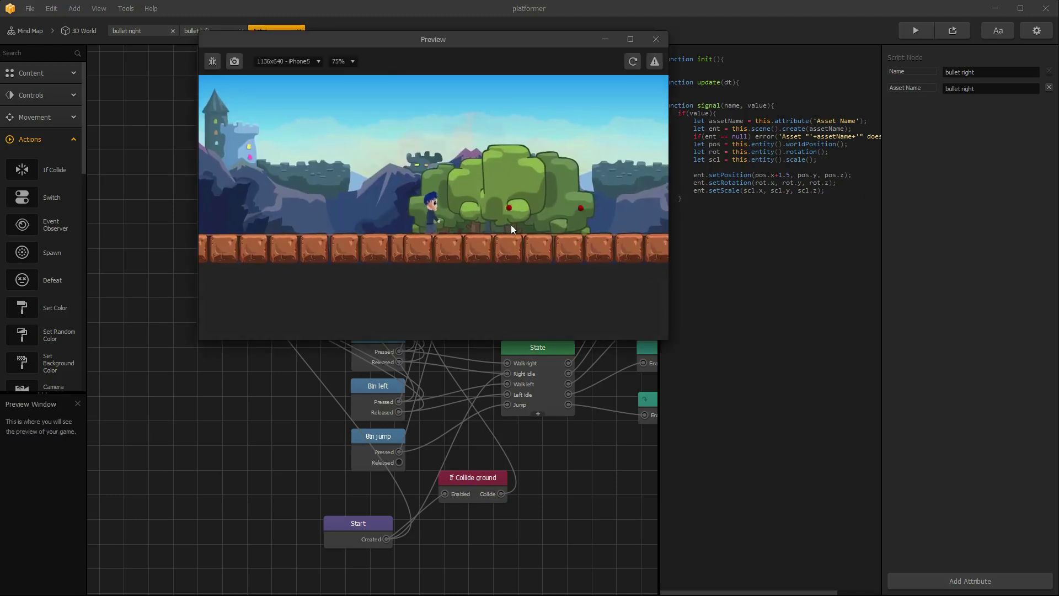
key("Left")
key("space")
key("space")
key("Right")
key("space")
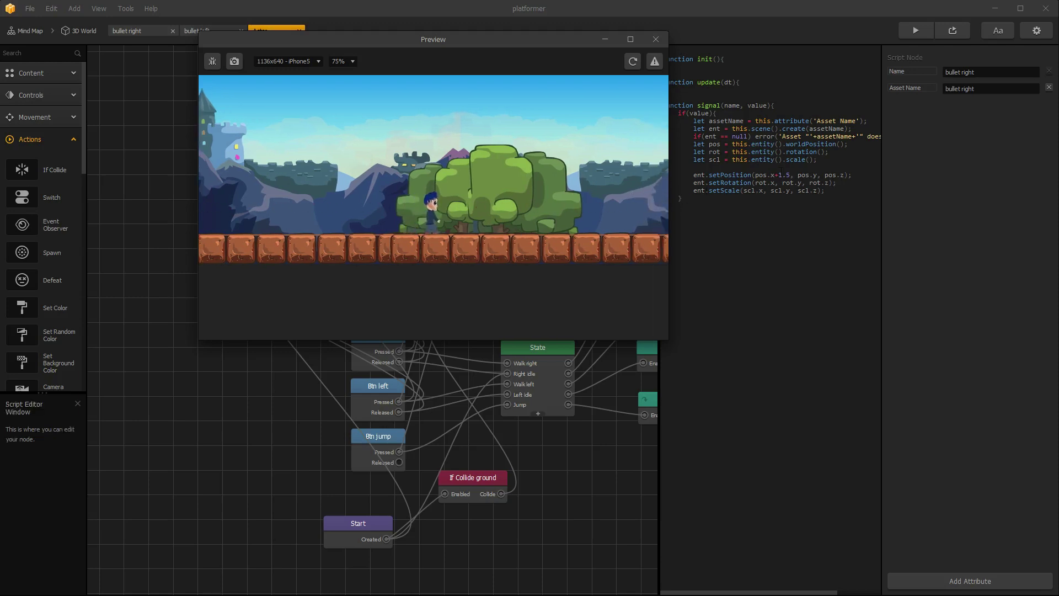
Step: Change the x offset in bullet right's setPosition call to pos.x+1.2
left_click(790, 175)
key("BackSpace")
type("2")
Step: Fire repeated shots in the preview facing right and left to check where the bullets spawn
left_click(587, 210)
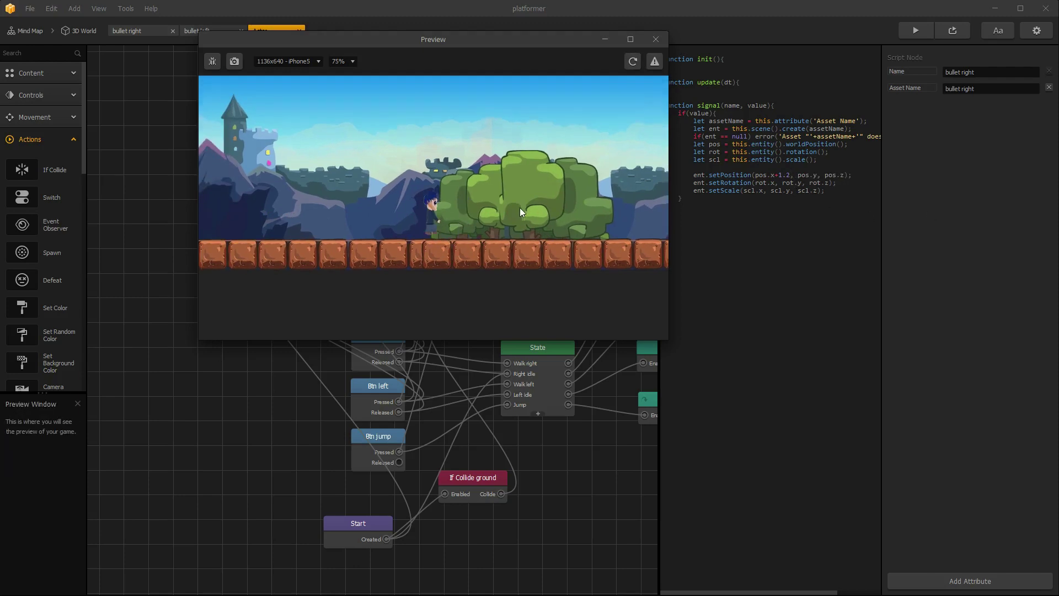
key("space")
key("space")
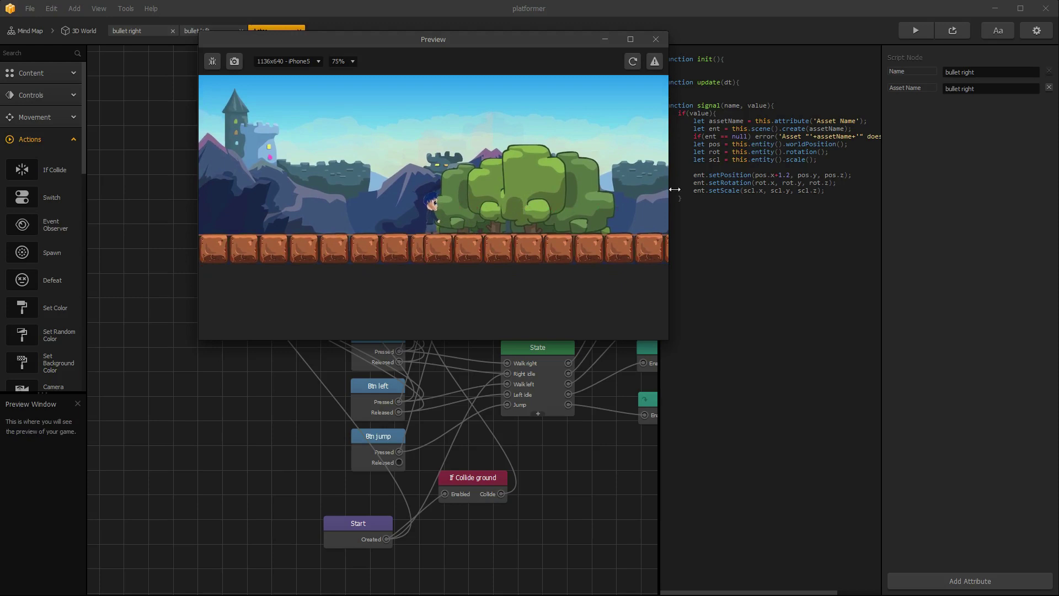
key("space")
key("space")
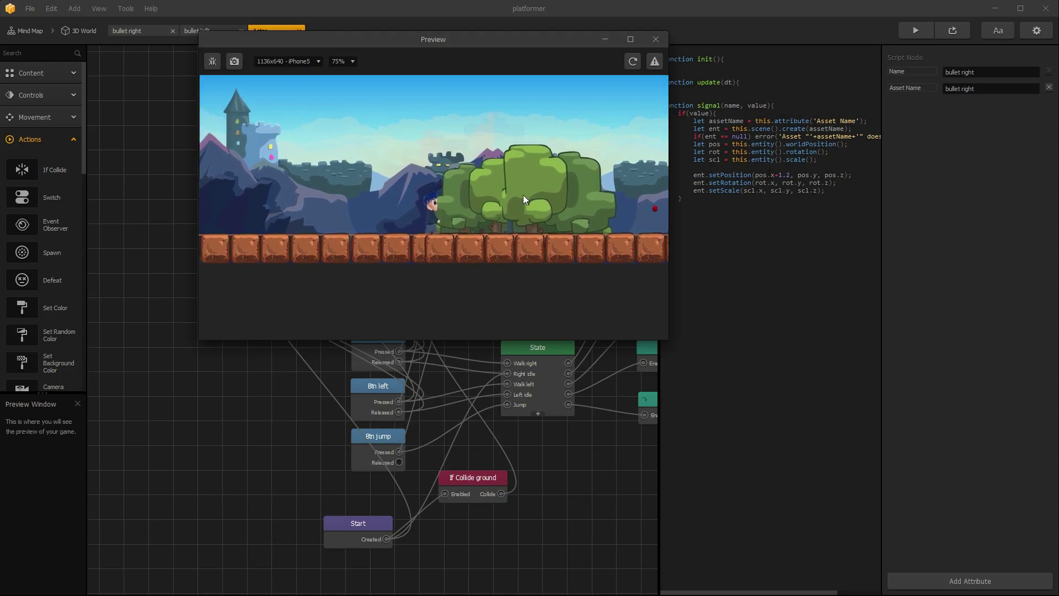
key("Left")
key("space")
key("space")
key("space")
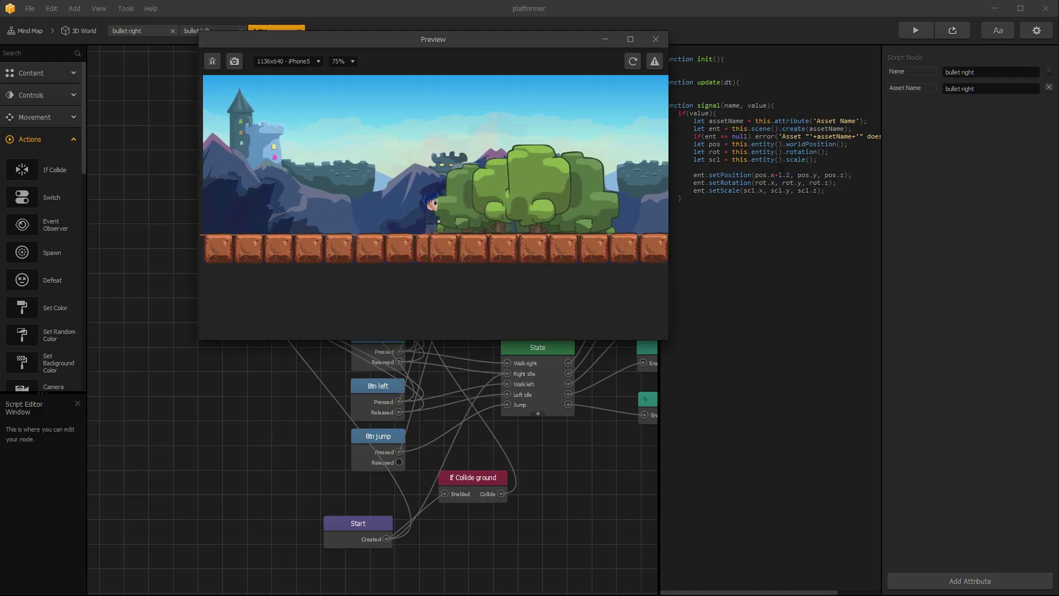
Step: Set bullet right's setPosition x offset to pos.x+1.3, restart the preview to check it, and close the preview
left_click(778, 230)
key("BackSpace")
type("3")
left_click(633, 63)
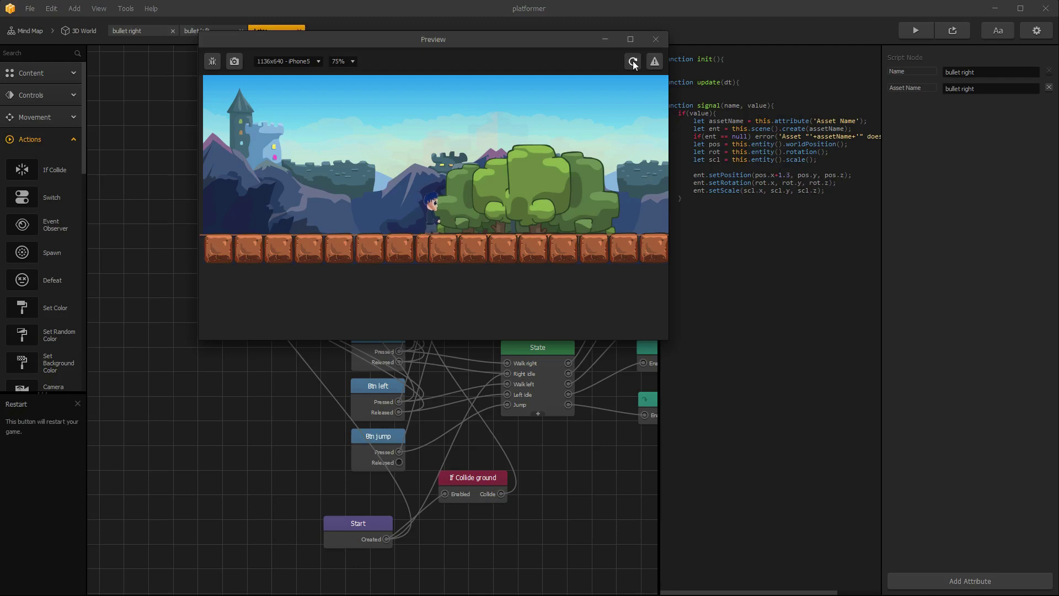
left_click(505, 191)
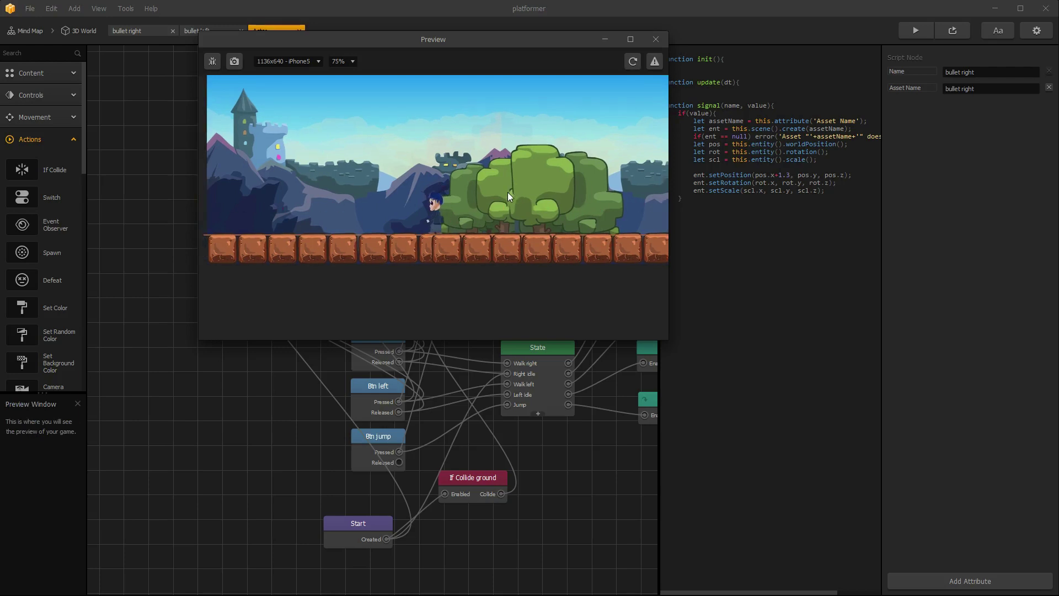
left_click(656, 40)
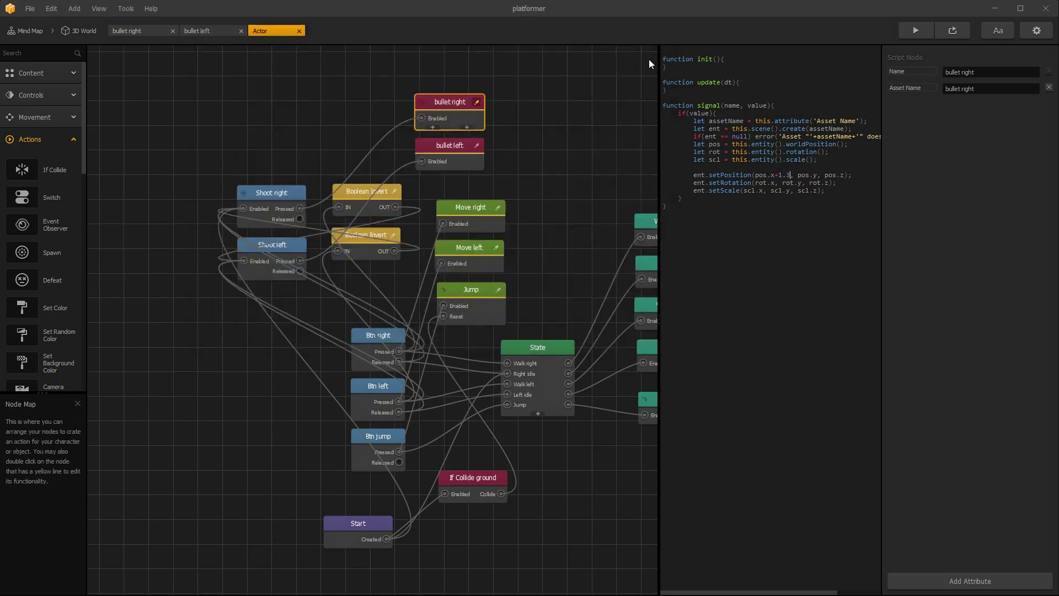
Step: In bullet left's script, change the setPosition arguments to pos.x-1.3 and pos.y-1
left_click(455, 147)
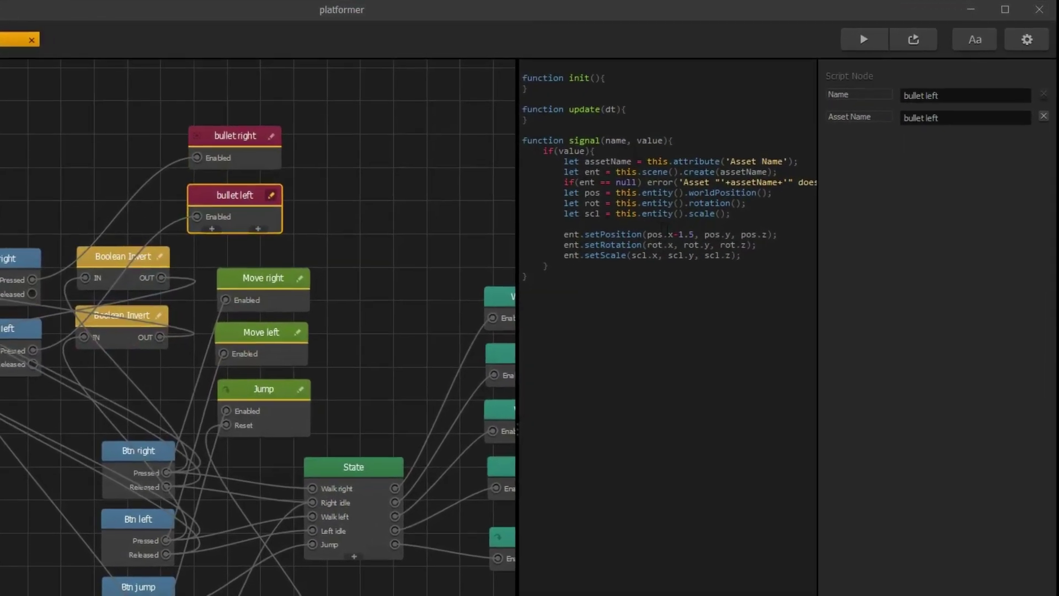
key("BackSpace")
type("3")
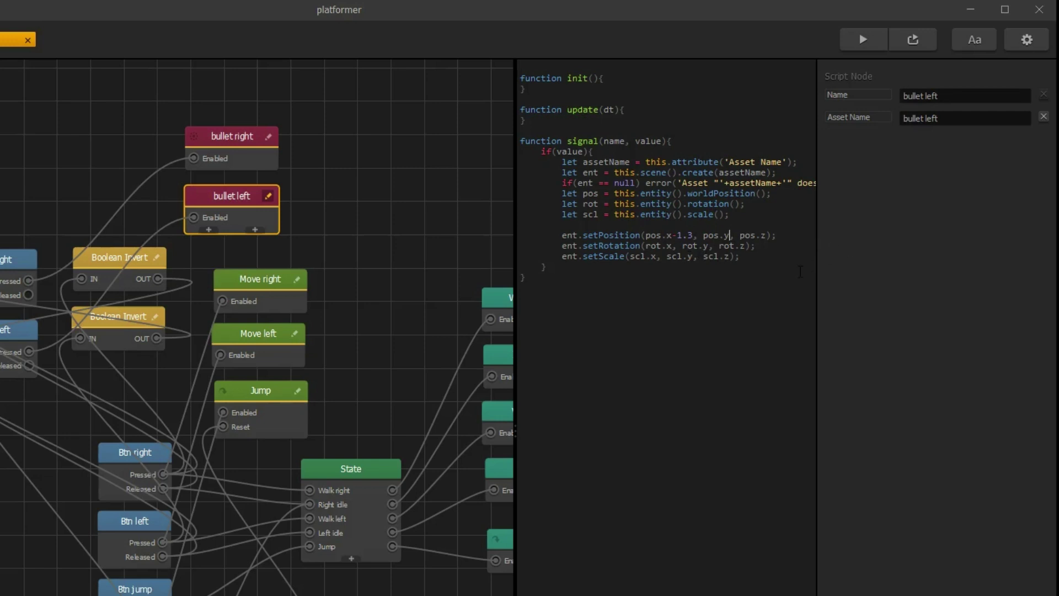
type("-1")
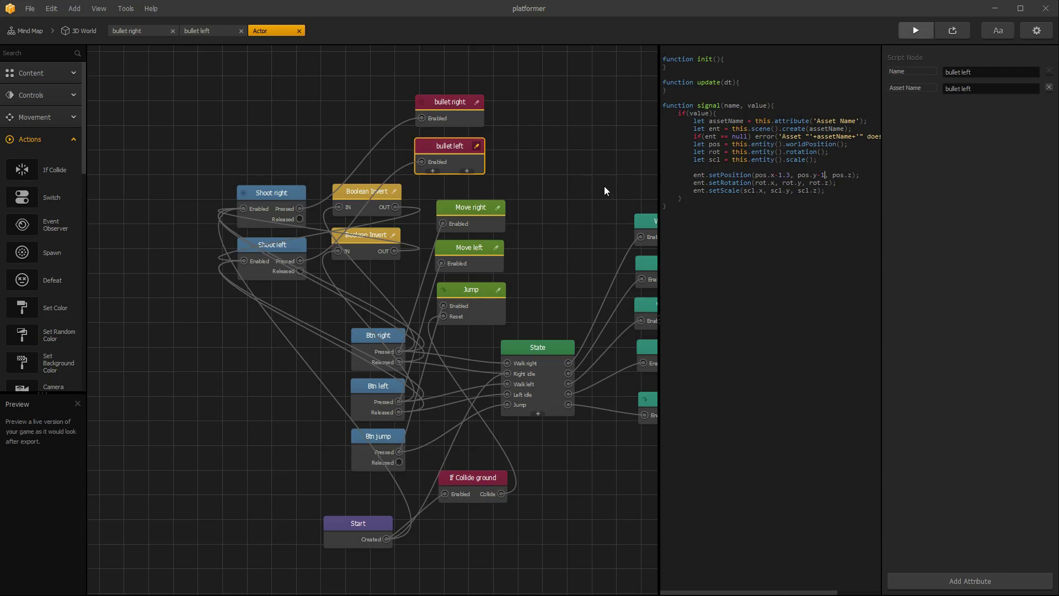
Step: Preview the game, firing left and right to compare the height and starting point of the bullets
key("Left")
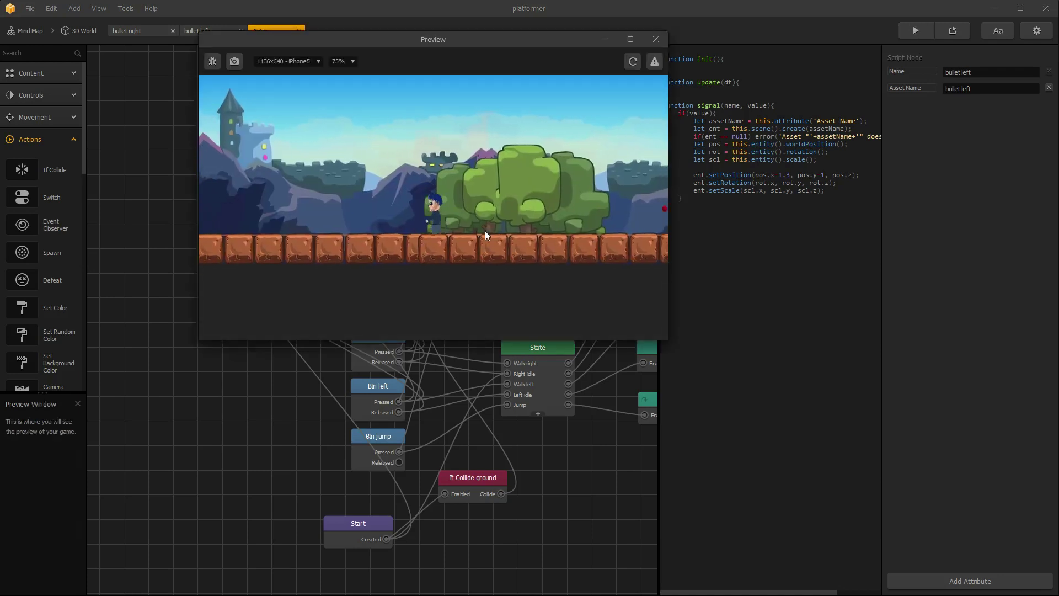
key("space")
key("space")
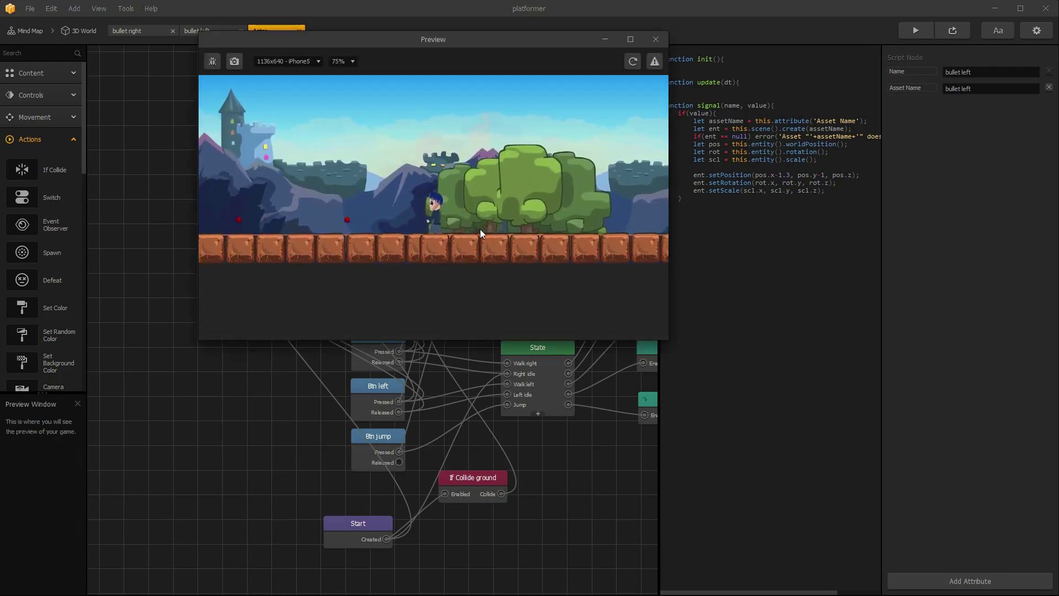
key("space")
key("space")
key("Right")
key("space")
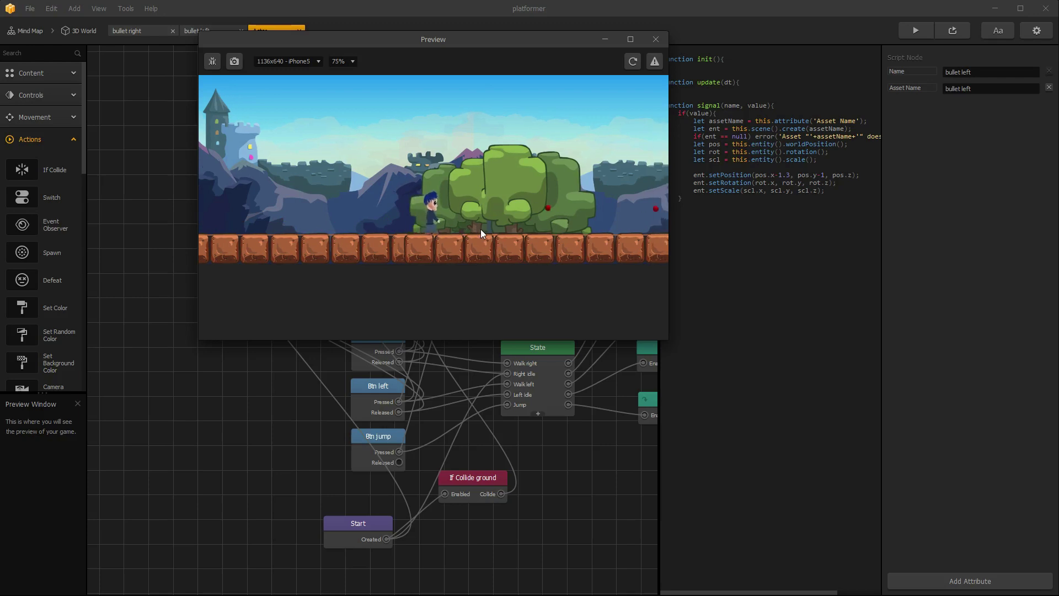
key("Left")
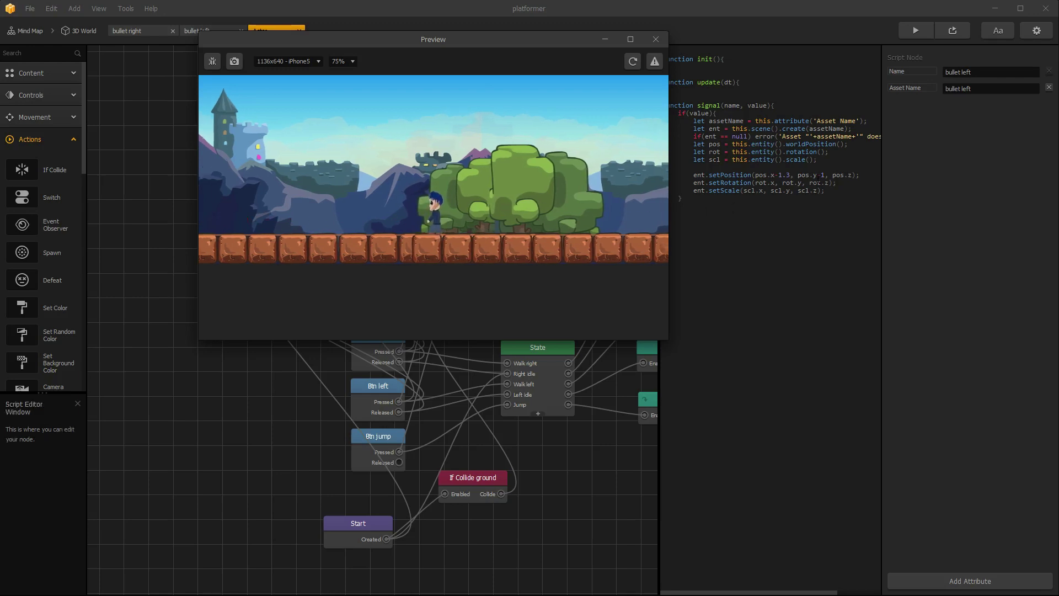
Step: Change the y offset in bullet left's setPosition call to pos.y-0.5
left_click(824, 174)
type(".5")
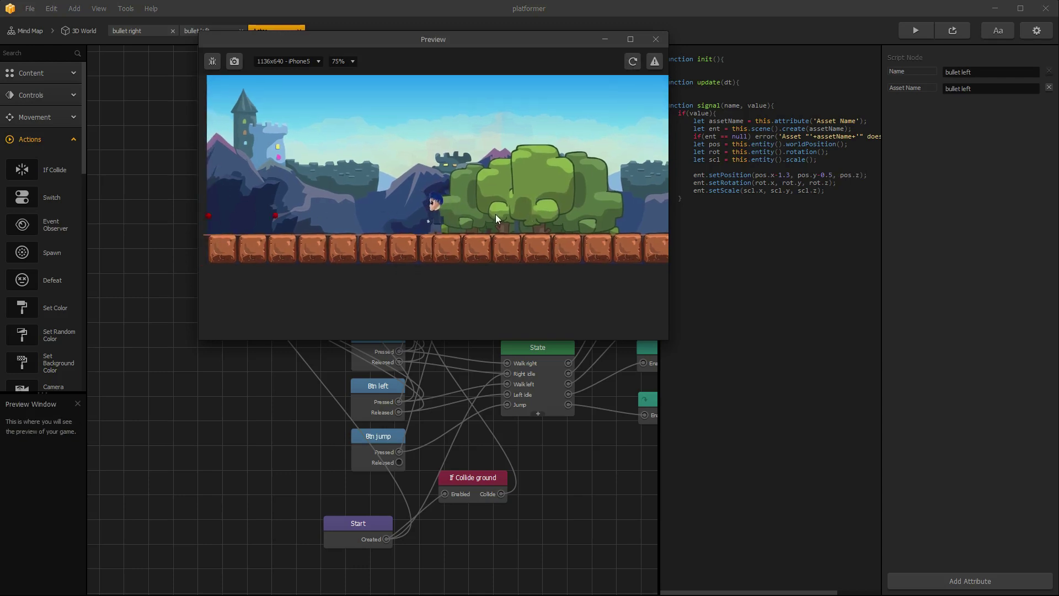
Step: Test the lowered left bullet and the right bullet in the preview, and close the preview window
key("space")
key("space")
key("Right")
key("space")
key("space")
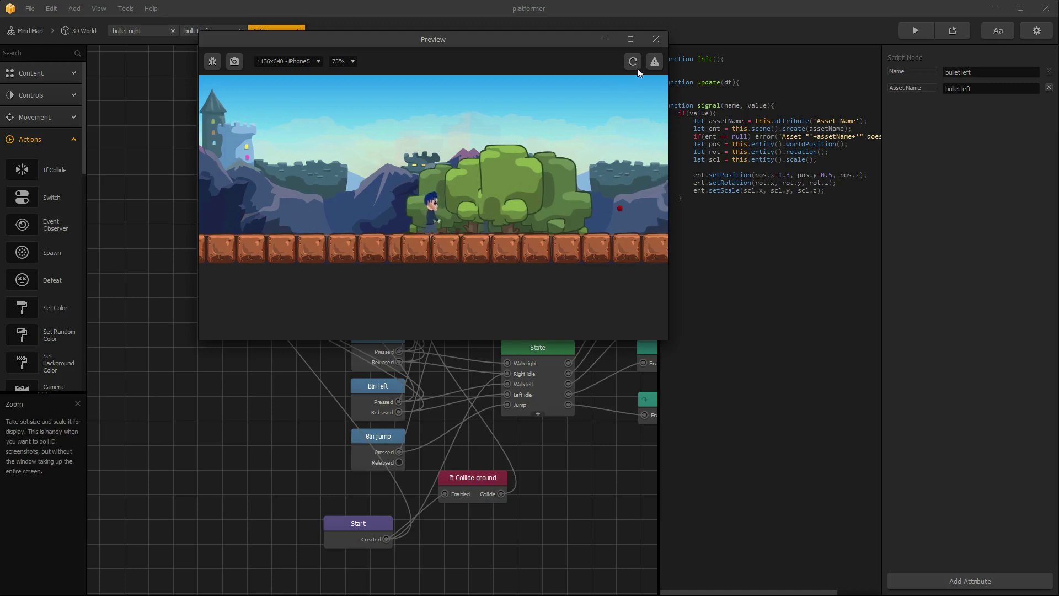
left_click_drag(542, 42, 511, 84)
left_click(620, 82)
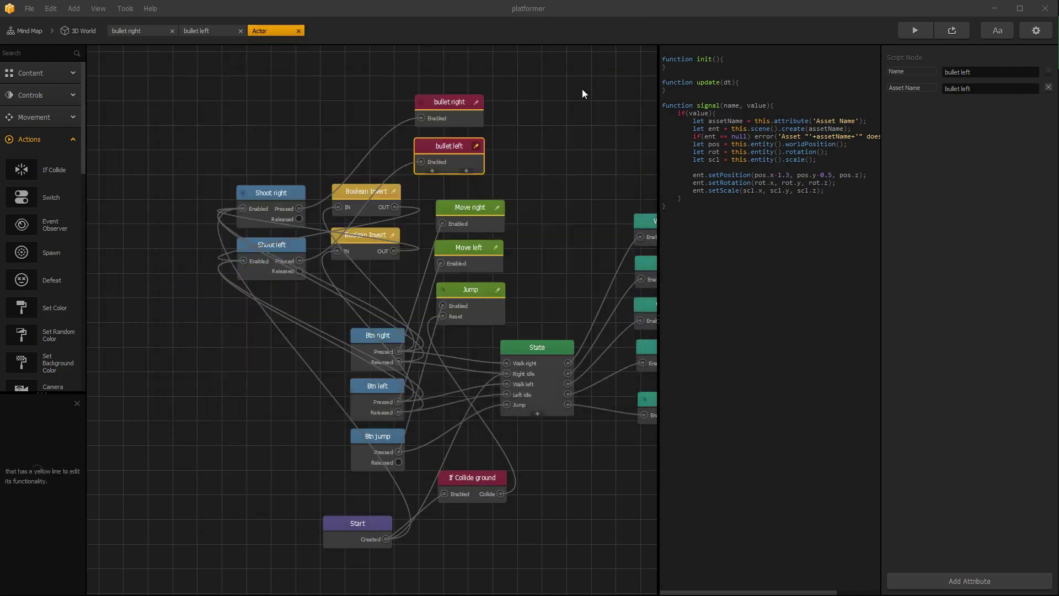
Step: Change the y argument in bullet right's setPosition call to pos.y-0.5 and compare it with bullet left's script
left_click(444, 106)
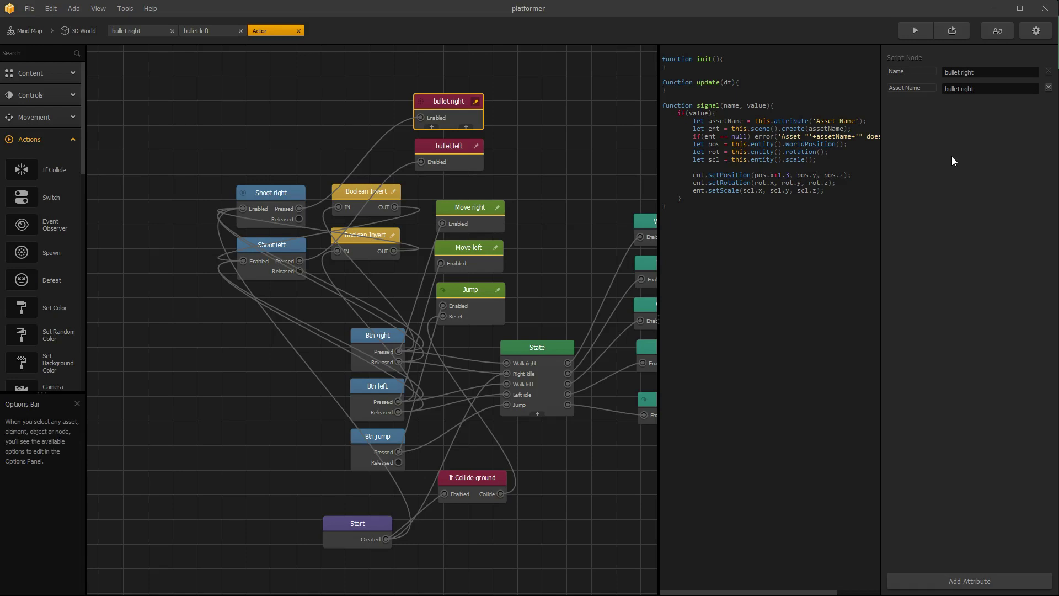
type("-0.5")
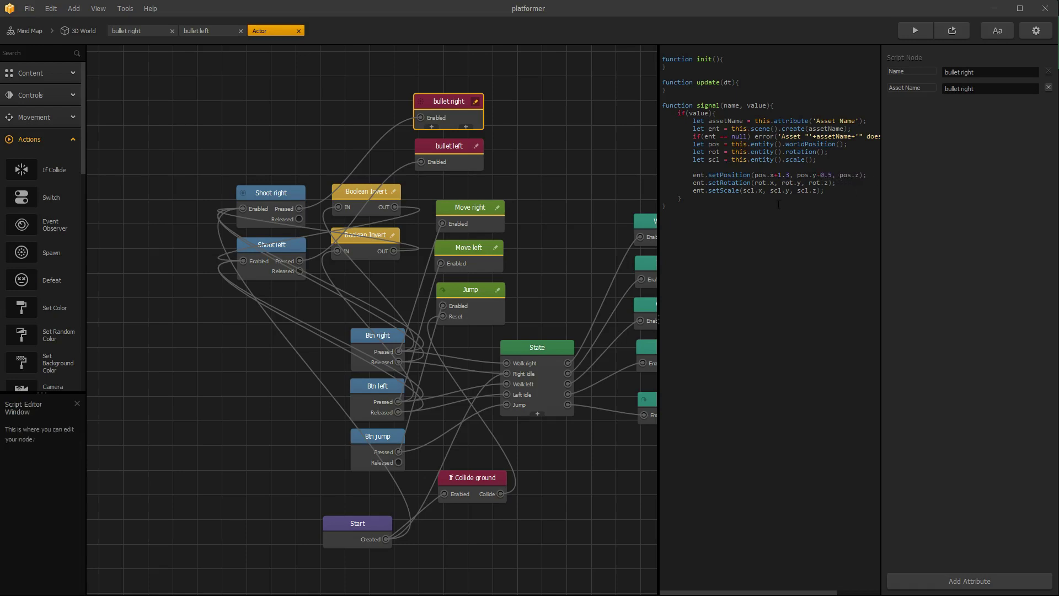
left_click(453, 147)
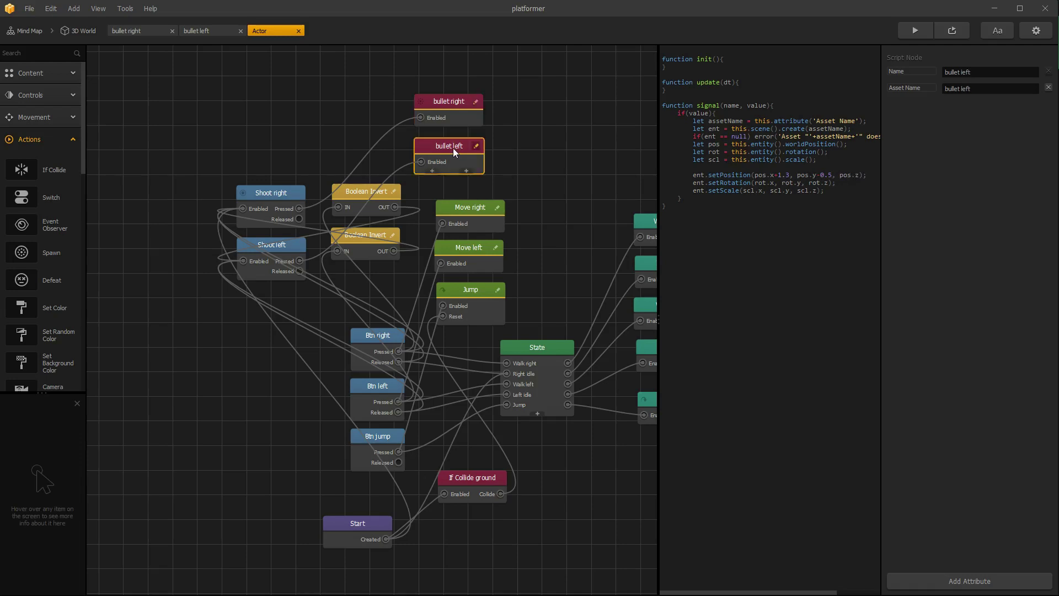
left_click(444, 117)
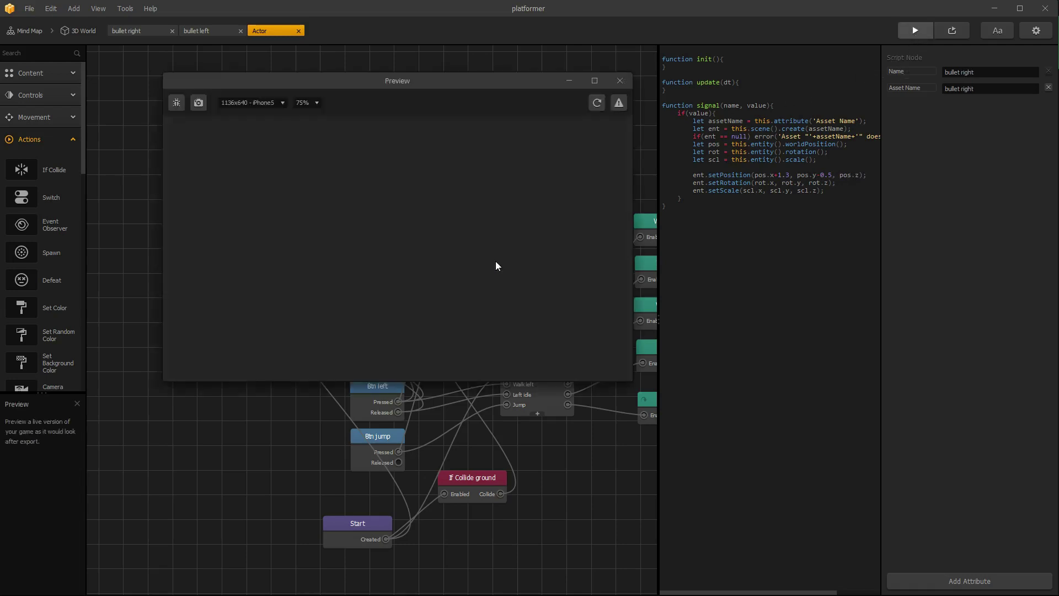
Step: Preview the game and fire repeated shots to the right and left from the ground to compare bullet heights
key("Right")
key("space")
key("space")
key("space")
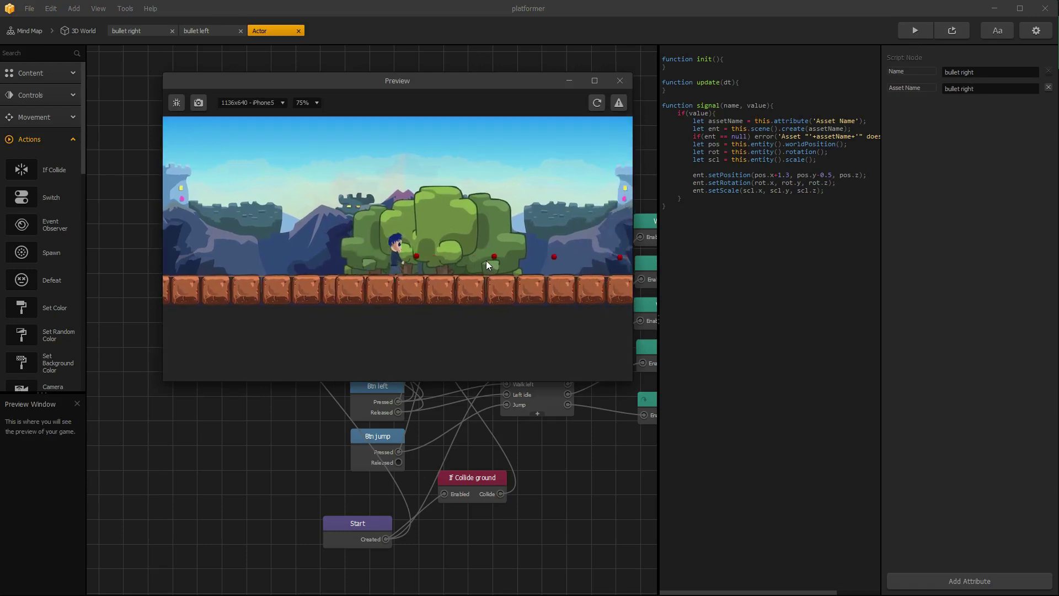
key("Left")
key("space")
key("space")
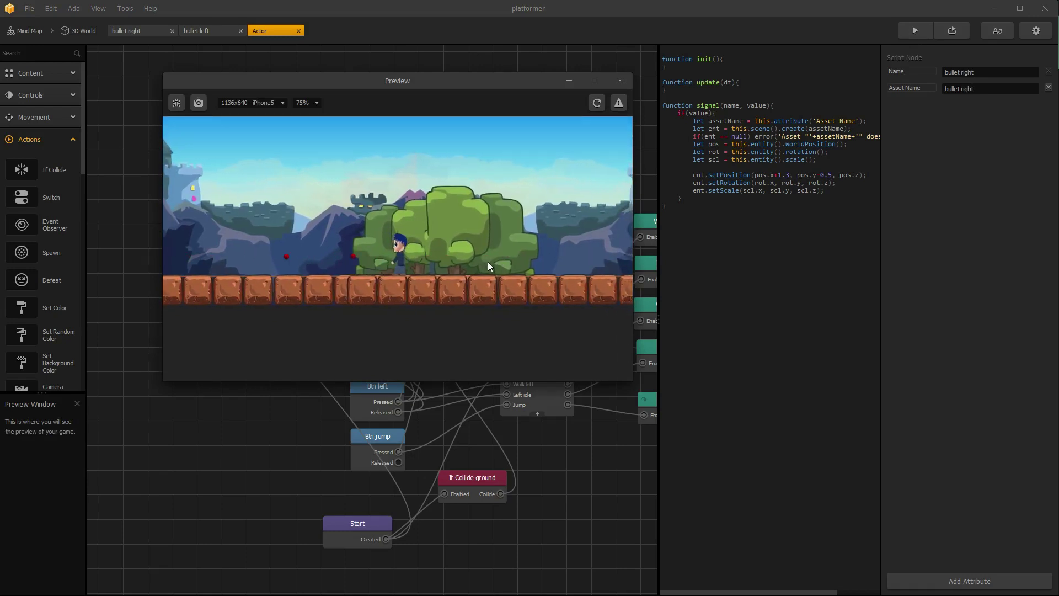
key("Left")
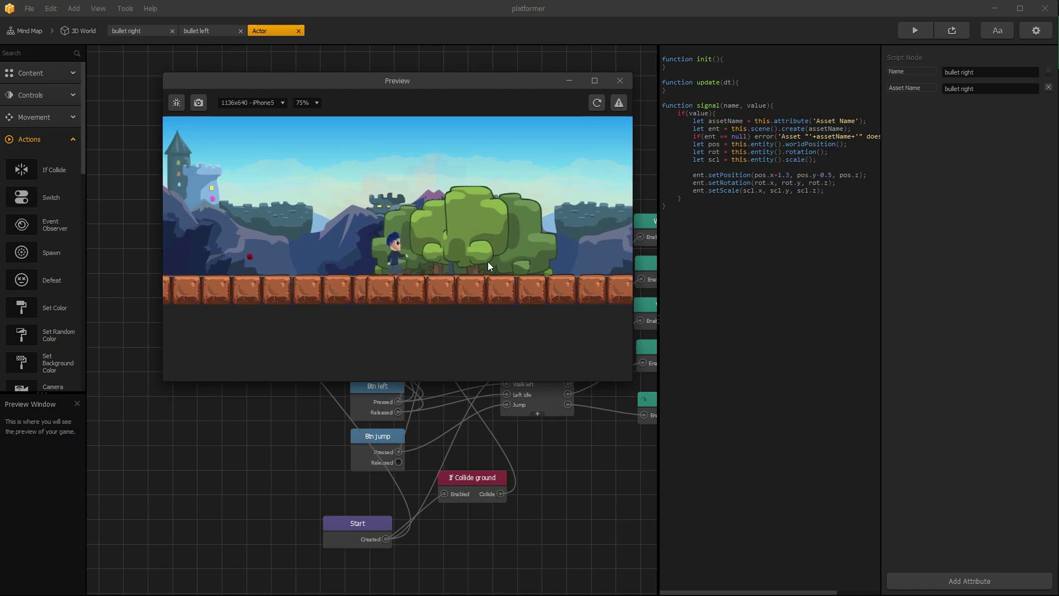
key("Right")
key("space")
key("Left")
key("space")
key("space")
key("space")
key("space")
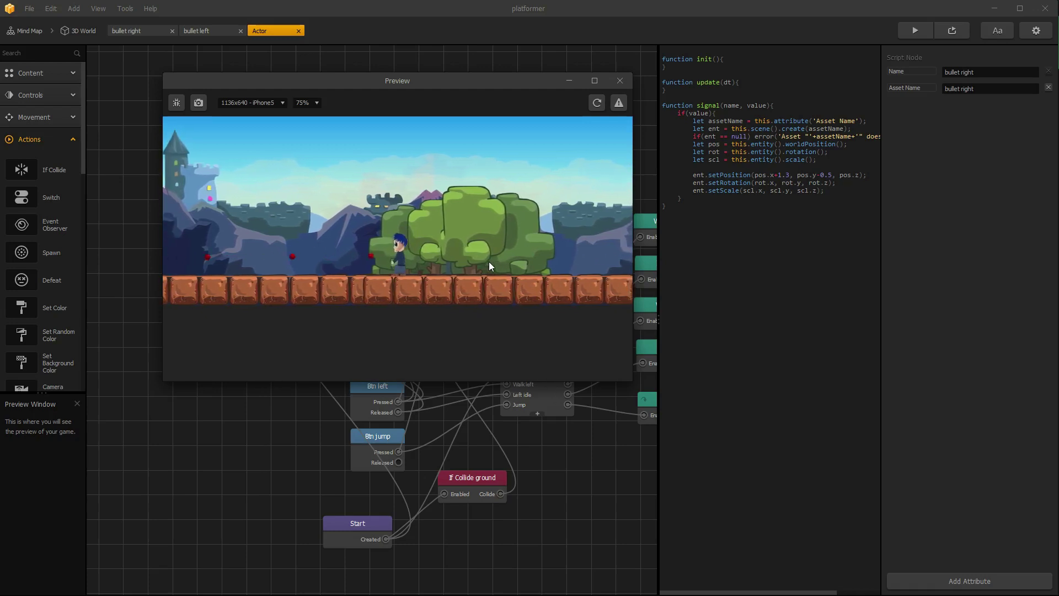
key("Right")
key("space")
key("space")
key("space")
key("Left")
key("space")
key("space")
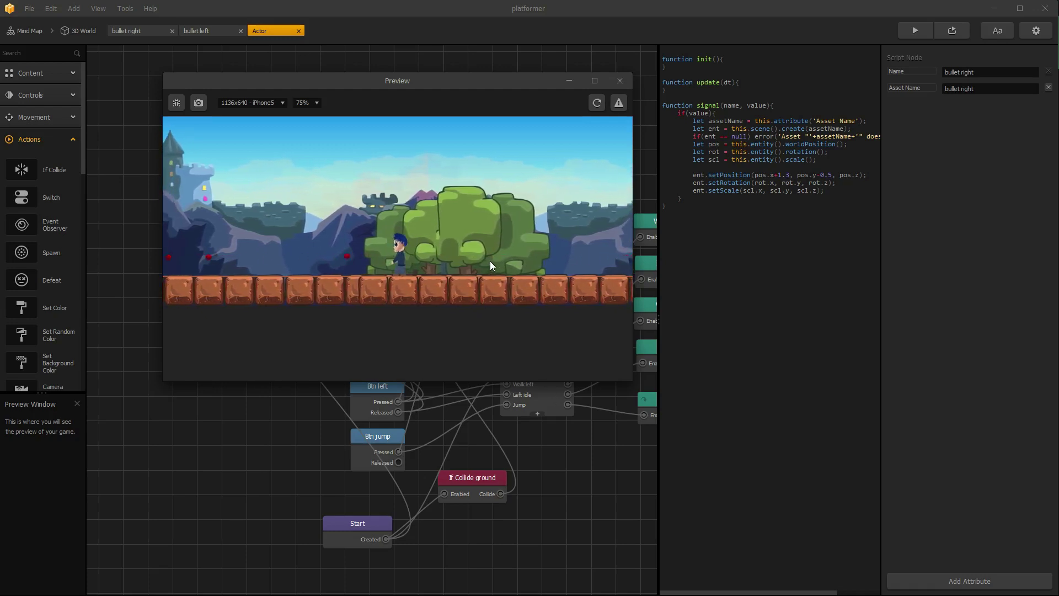
Step: Test firing bullets while jumping and moving in both directions, and close the preview window
key("Left")
key("Up")
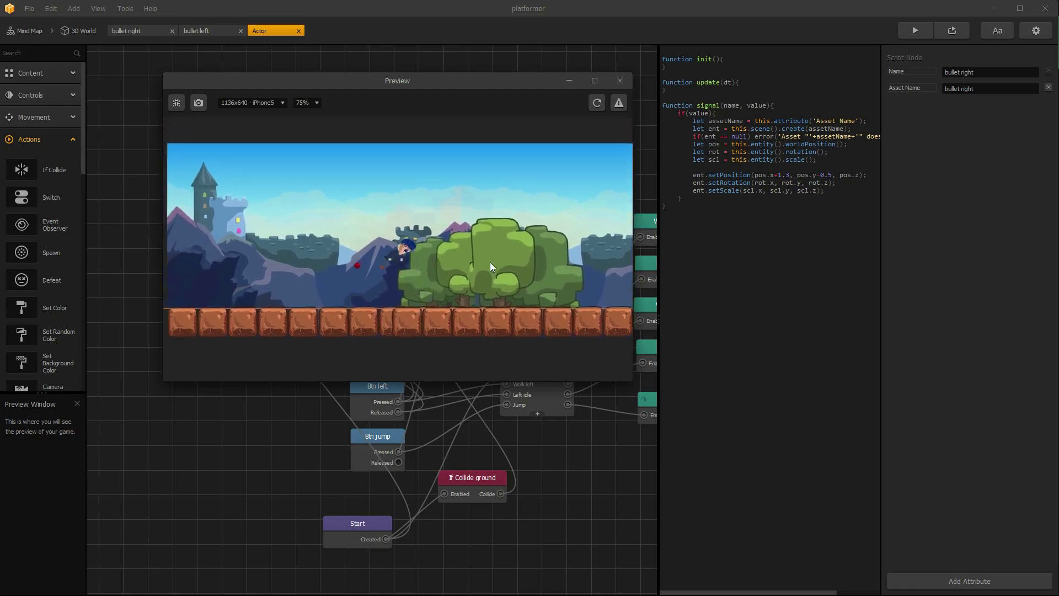
key("space")
key("space")
key("space")
key("Right")
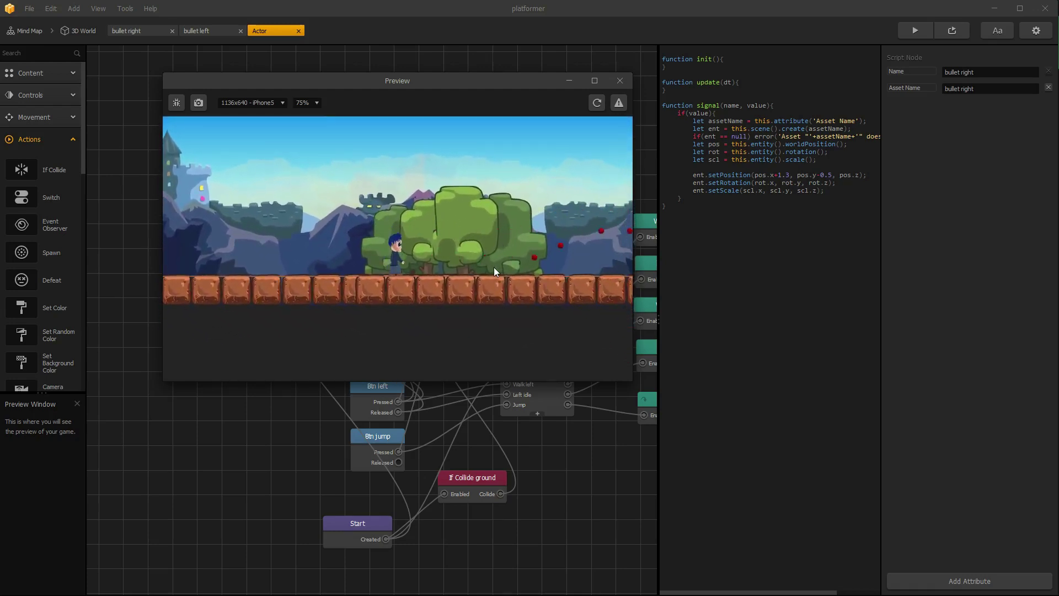
key("Up")
key("Right")
key("space")
key("space")
key("space")
key("space")
key("Right")
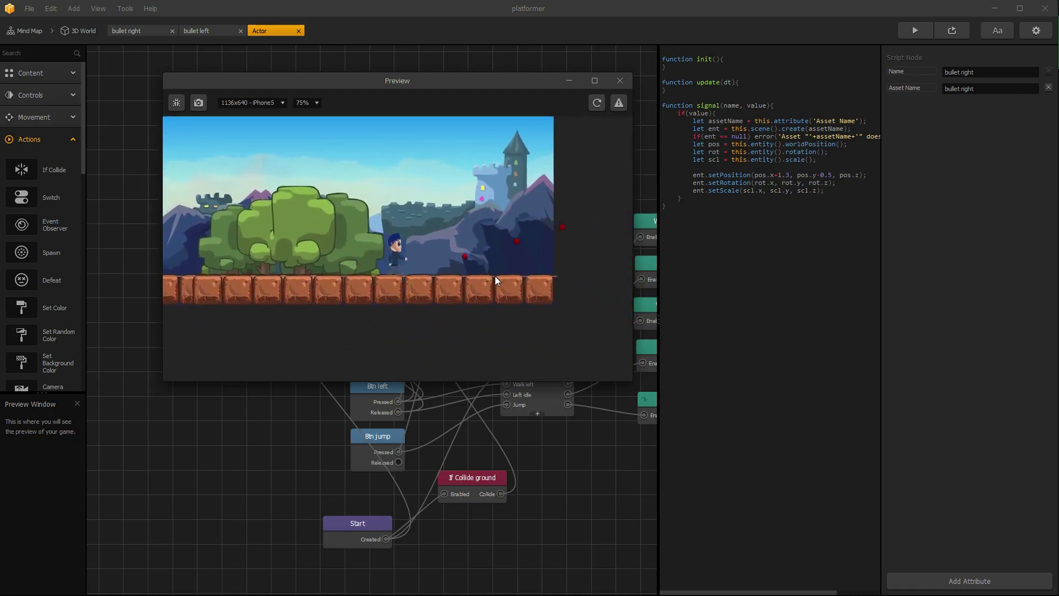
left_click(619, 82)
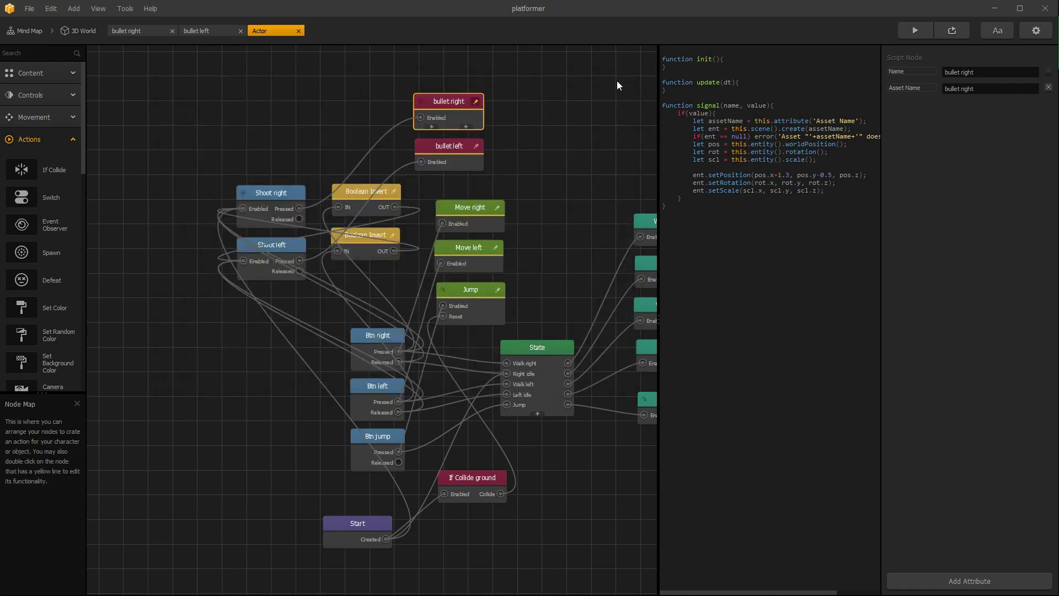
Step: Deselect the bullet right node and save the platformer project under its existing file name
left_click(550, 140)
left_click(28, 9)
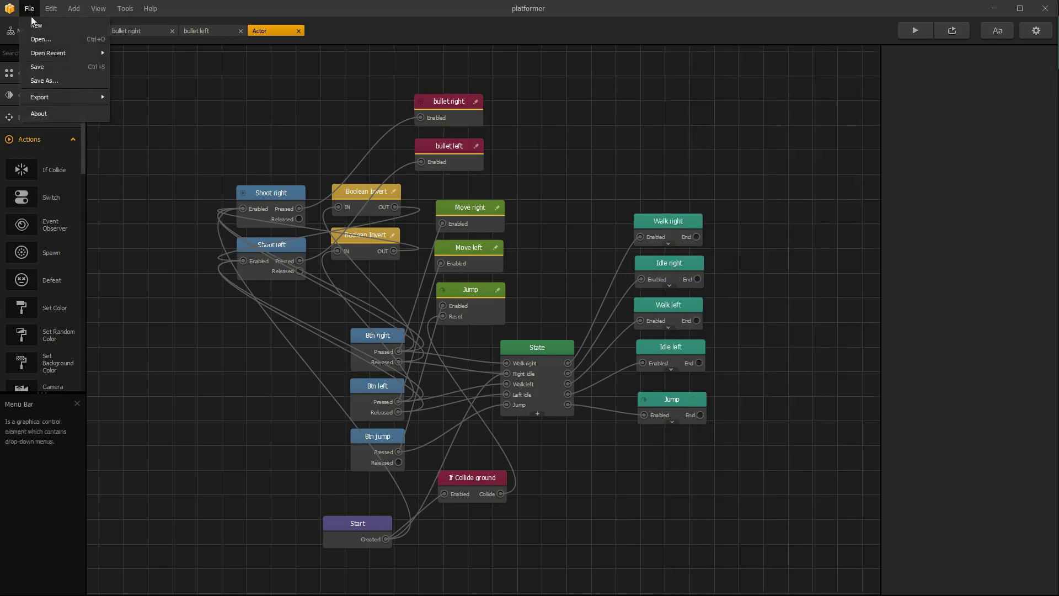
left_click(48, 67)
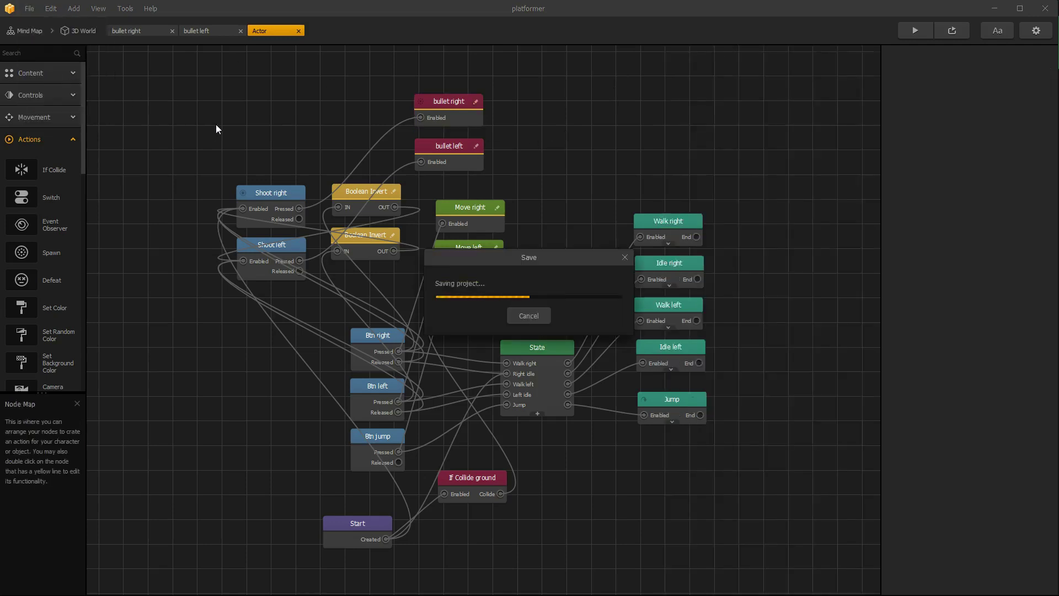